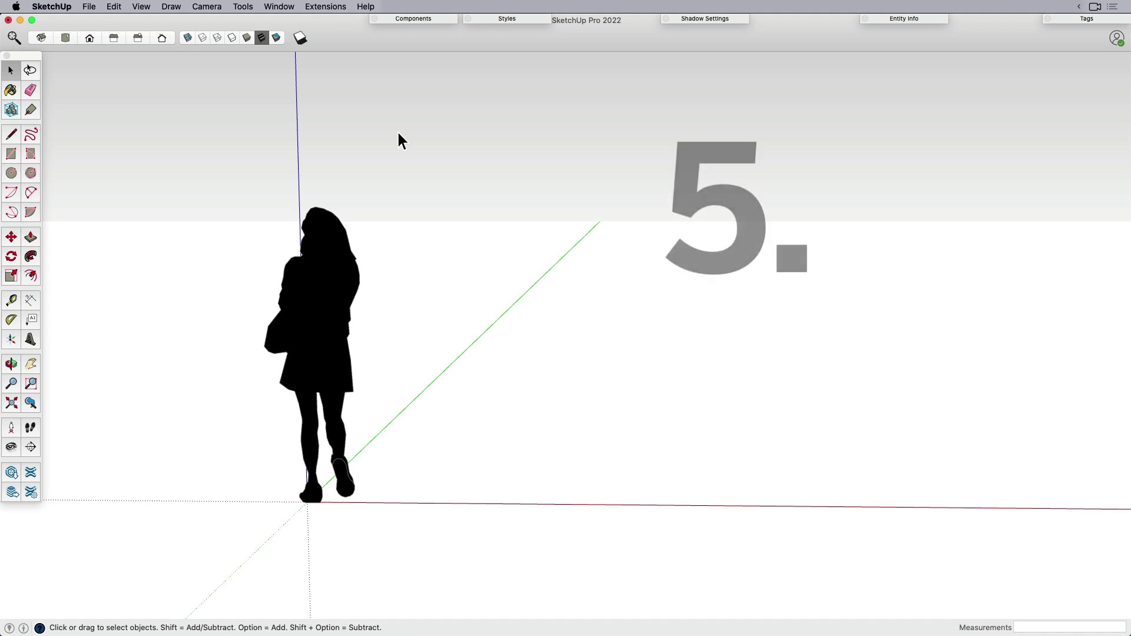
- Open the Add Location map and centre it on Petre Island in Lake Mahopac
{"action": "left_click", "coordinate": [89, 7]}
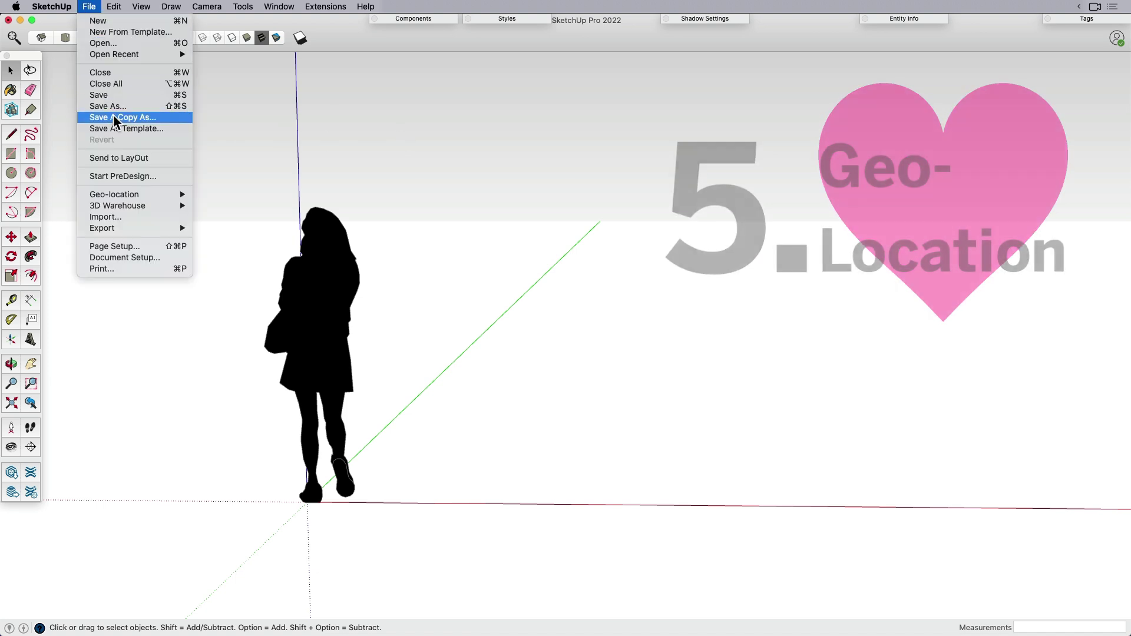
{"action": "mouse_move", "coordinate": [123, 196]}
{"action": "left_click", "coordinate": [196, 195]}
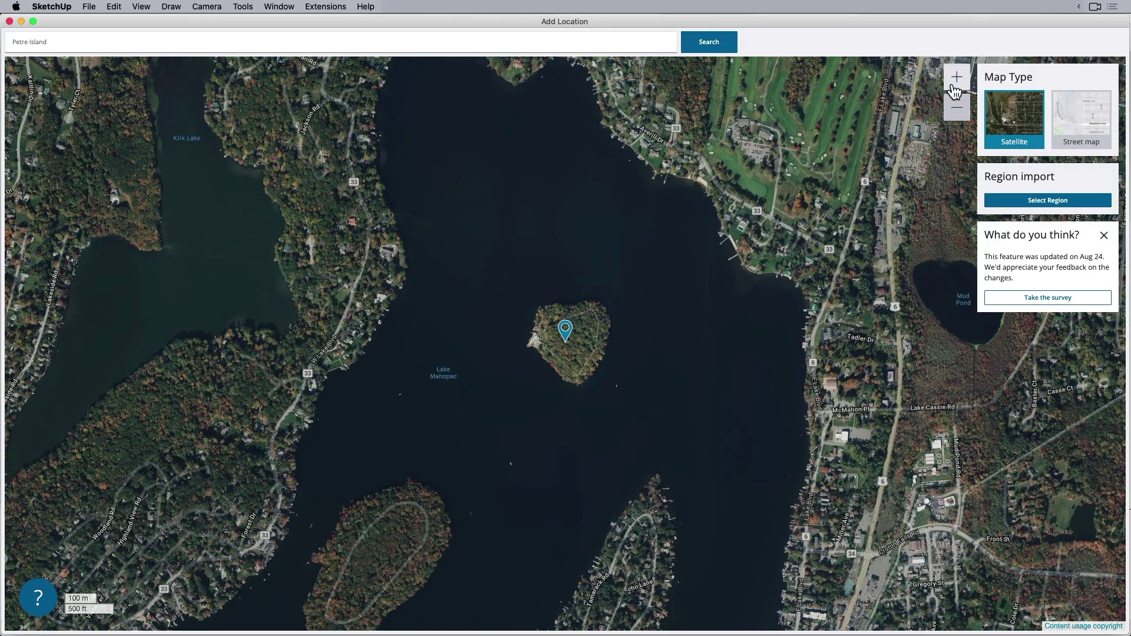
- Select an enlarged region around the island and import it at Medium resolution, 770 tiles
{"action": "left_click", "coordinate": [1044, 201]}
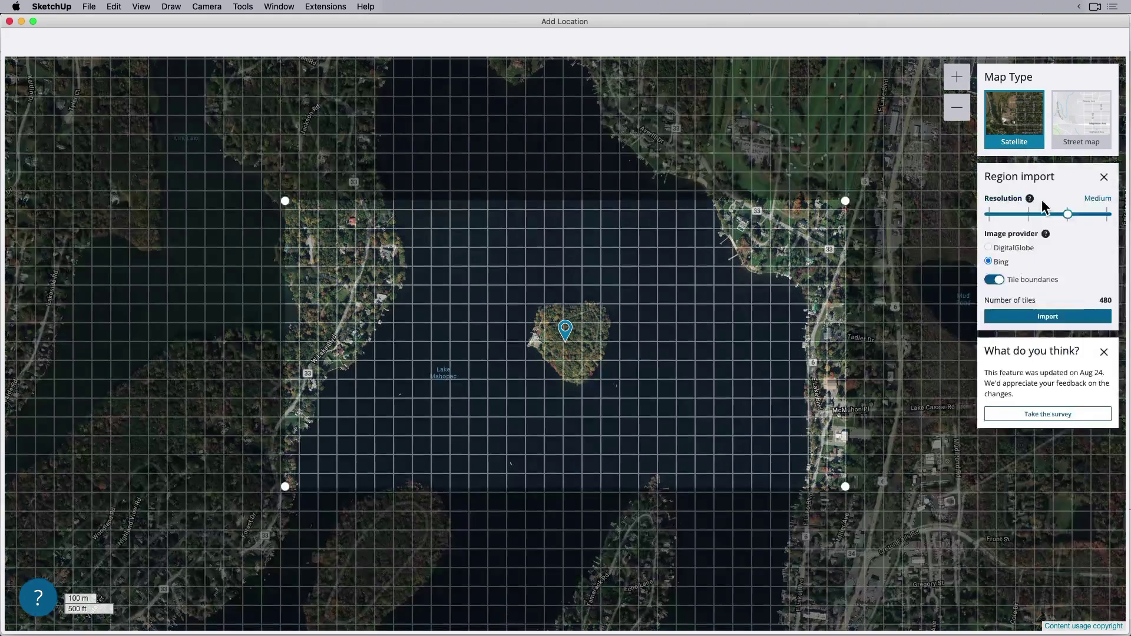
{"action": "left_click_drag", "start_coordinate": [844, 197], "coordinate": [832, 145]}
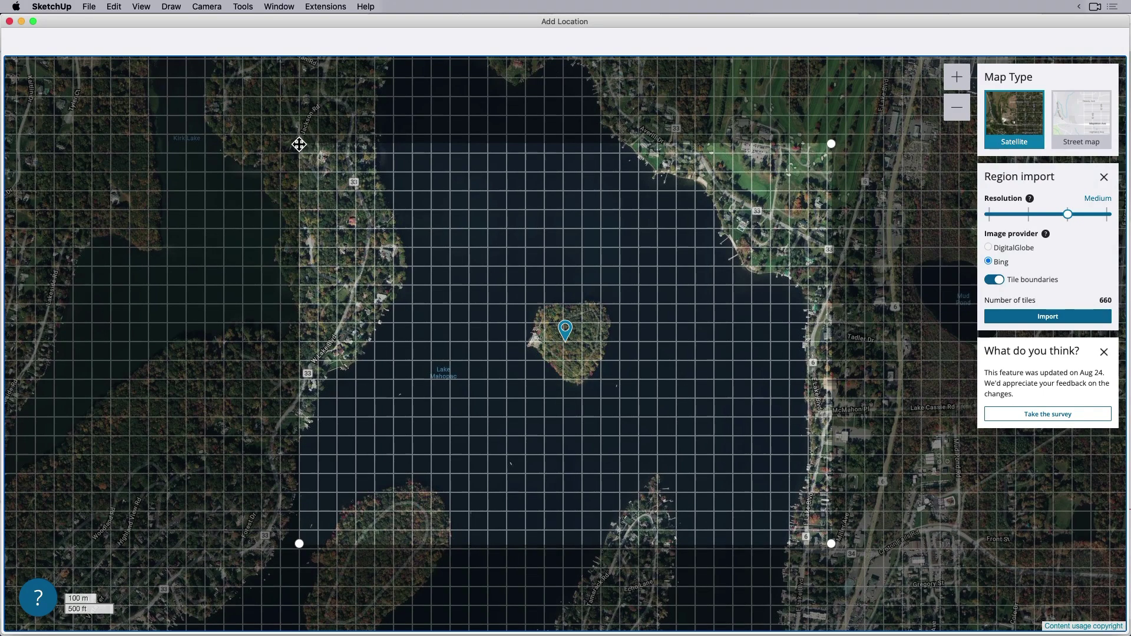
{"action": "left_click_drag", "start_coordinate": [299, 144], "coordinate": [247, 143]}
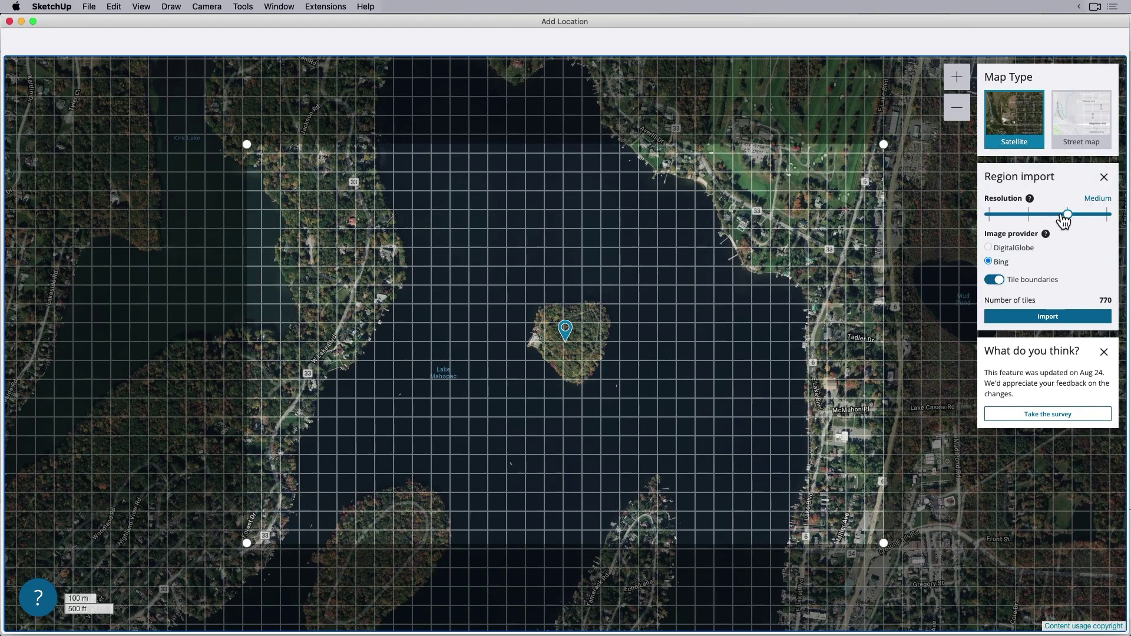
{"action": "left_click", "coordinate": [1033, 219]}
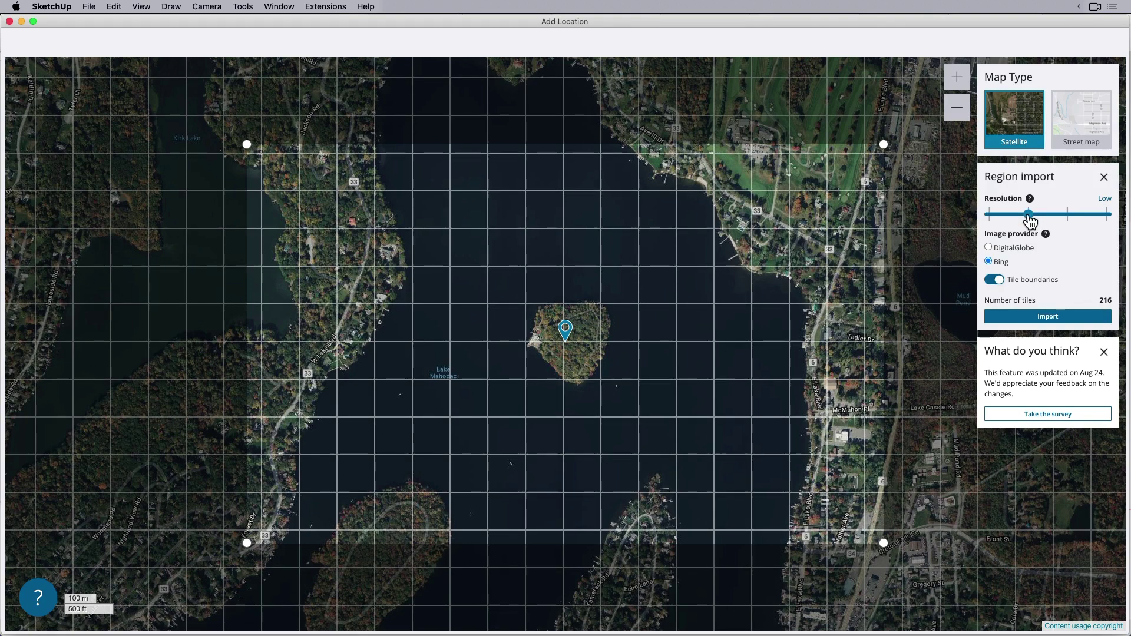
{"action": "left_click_drag", "start_coordinate": [1032, 219], "coordinate": [1070, 223]}
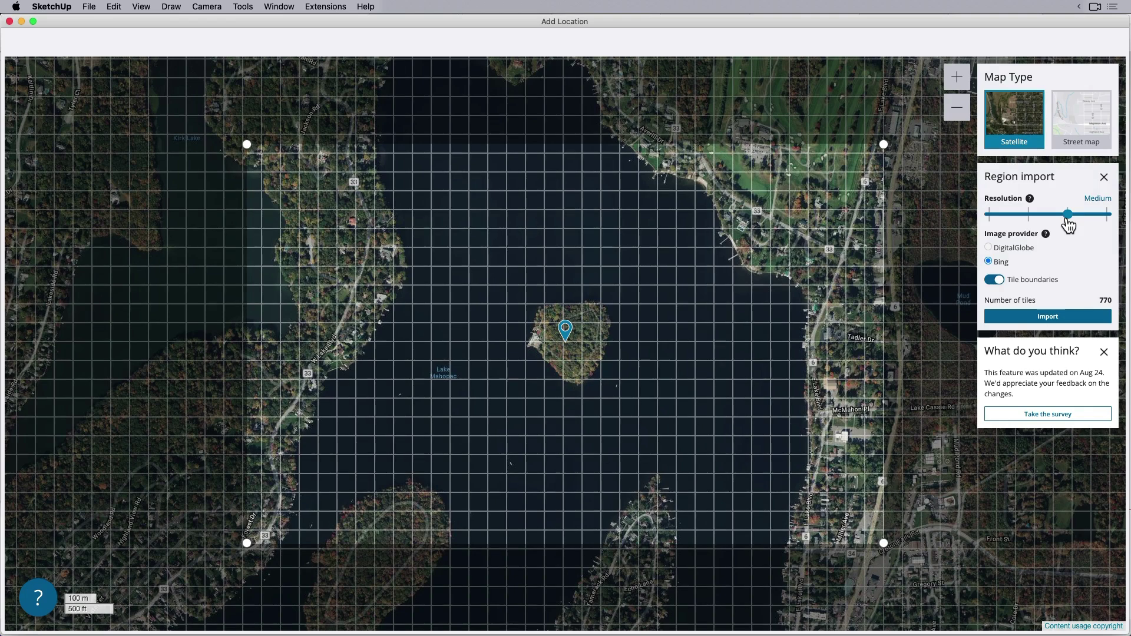
{"action": "left_click", "coordinate": [1042, 319]}
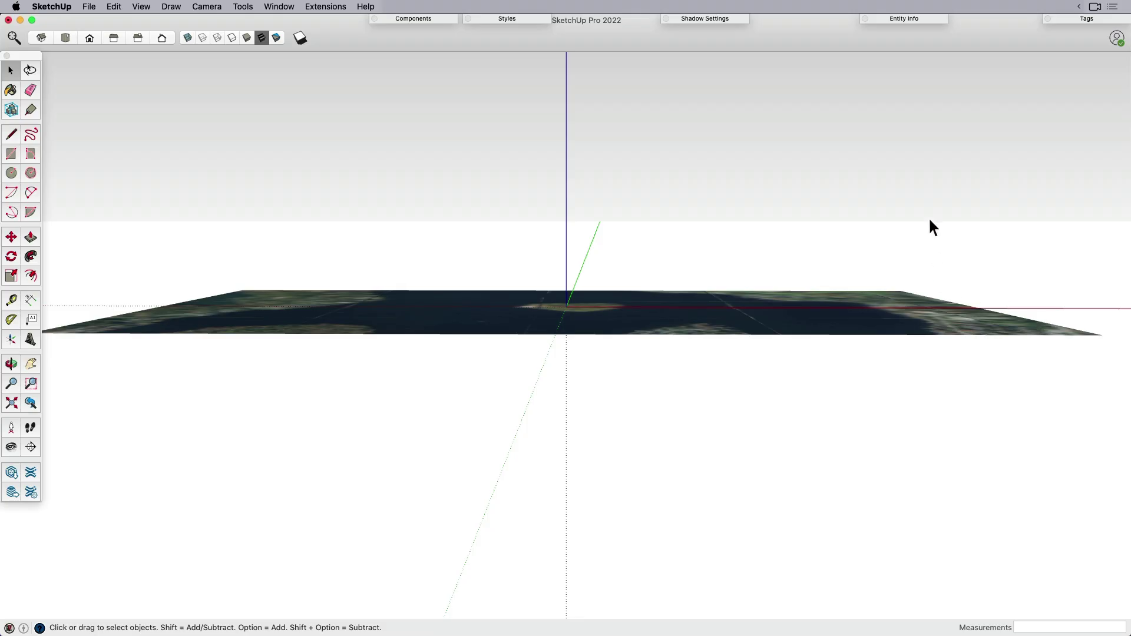
- Hide the Location Snapshot tag and show the Location Terrain tag
{"action": "left_click", "coordinate": [1086, 19]}
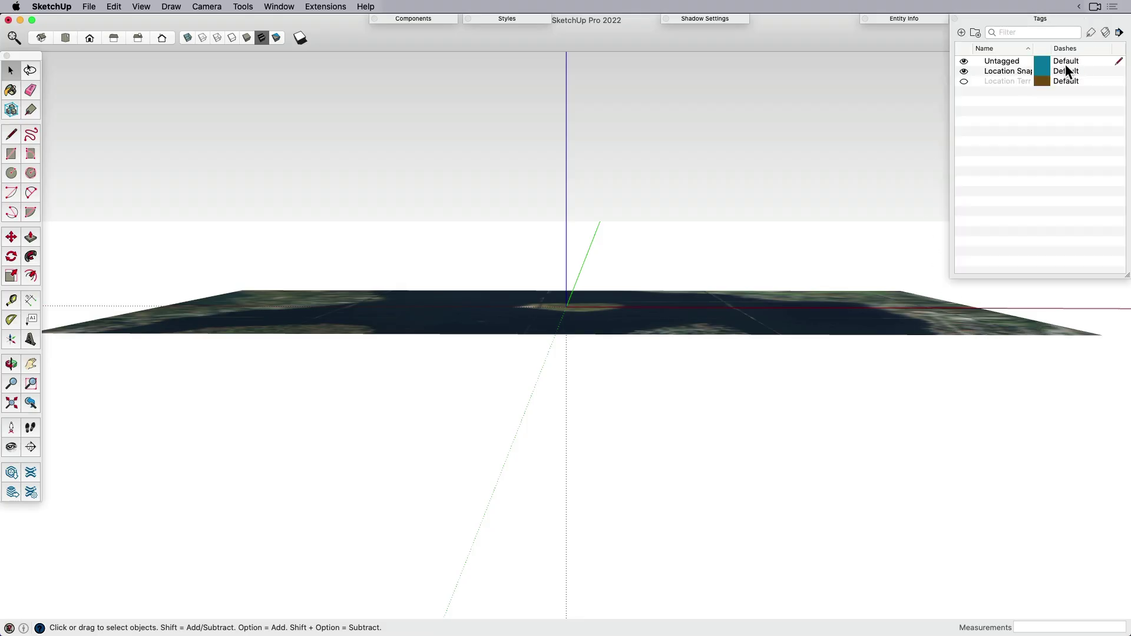
{"action": "left_click", "coordinate": [964, 70]}
{"action": "left_click", "coordinate": [964, 81]}
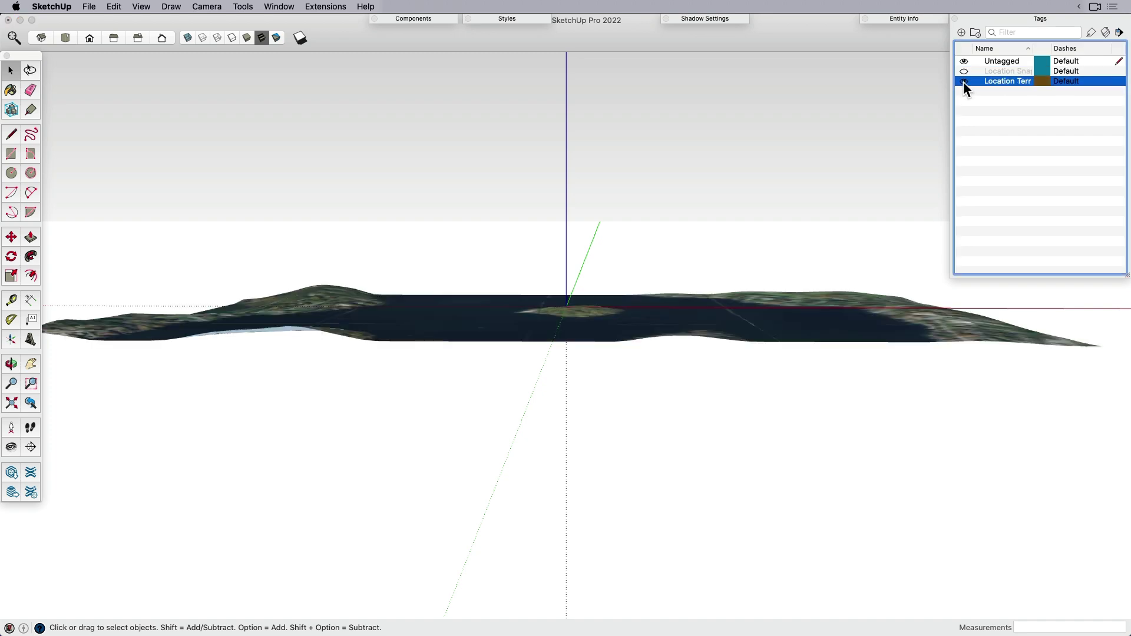
{"action": "left_click", "coordinate": [1034, 20]}
- Orbit and zoom in for a close oblique view of the island
{"action": "middle_click_drag", "start_coordinate": [806, 181], "coordinate": [596, 337]}
{"action": "scroll", "coordinate": [591, 298], "scroll_direction": "up", "scroll_amount": 6}
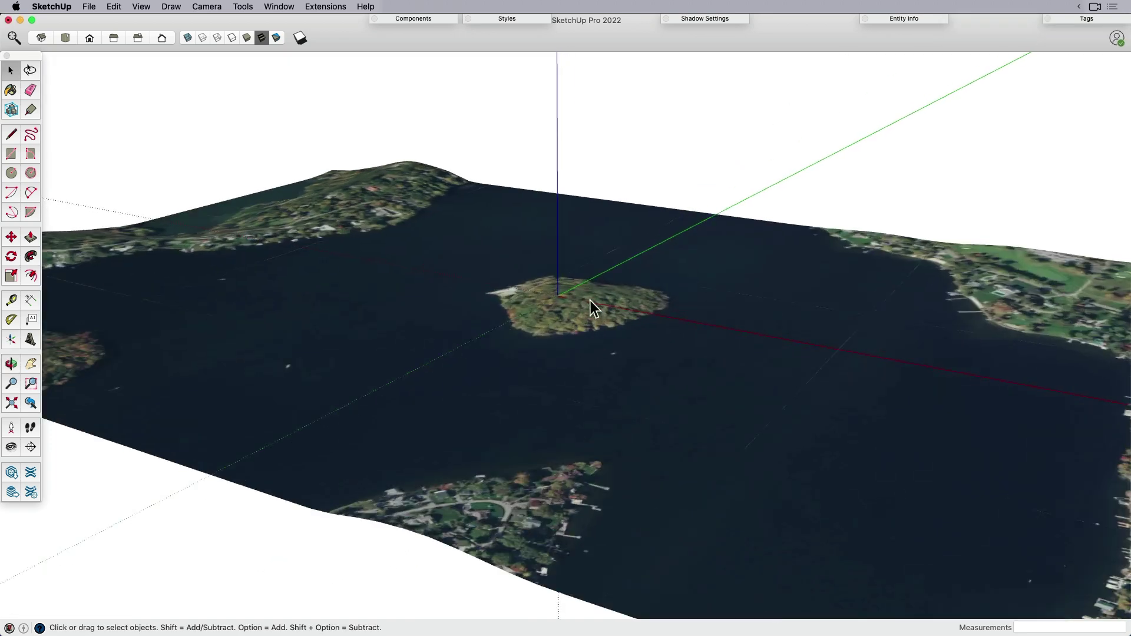
{"action": "middle_click_drag", "start_coordinate": [515, 338], "coordinate": [617, 365]}
{"action": "scroll", "coordinate": [472, 403], "scroll_direction": "up", "scroll_amount": 3}
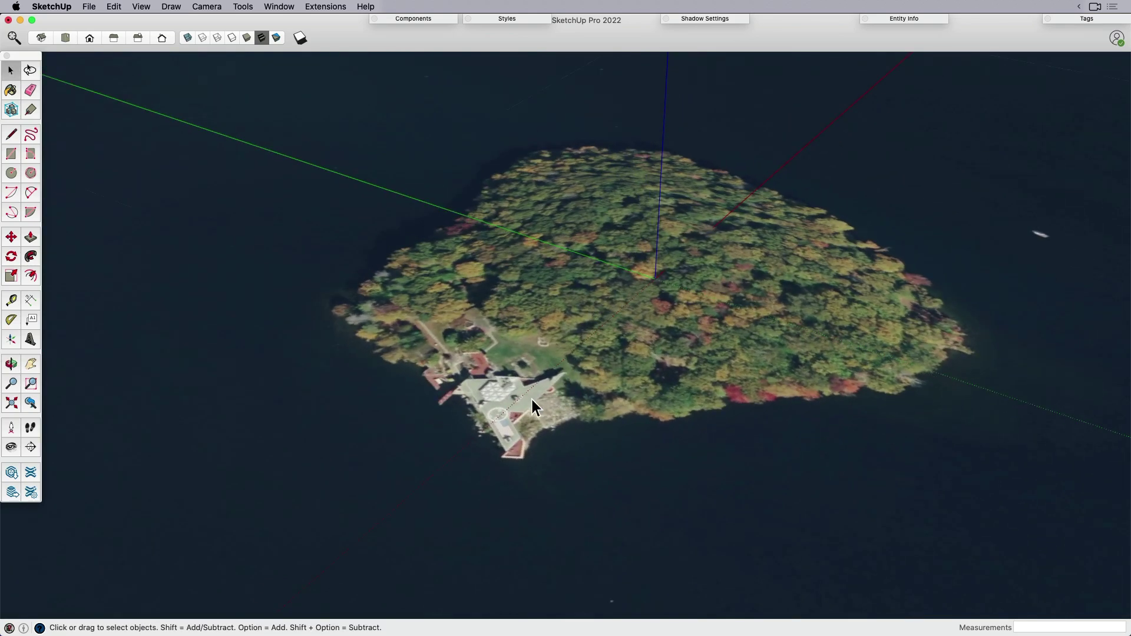
{"action": "scroll", "coordinate": [540, 391], "scroll_direction": "up", "scroll_amount": 2}
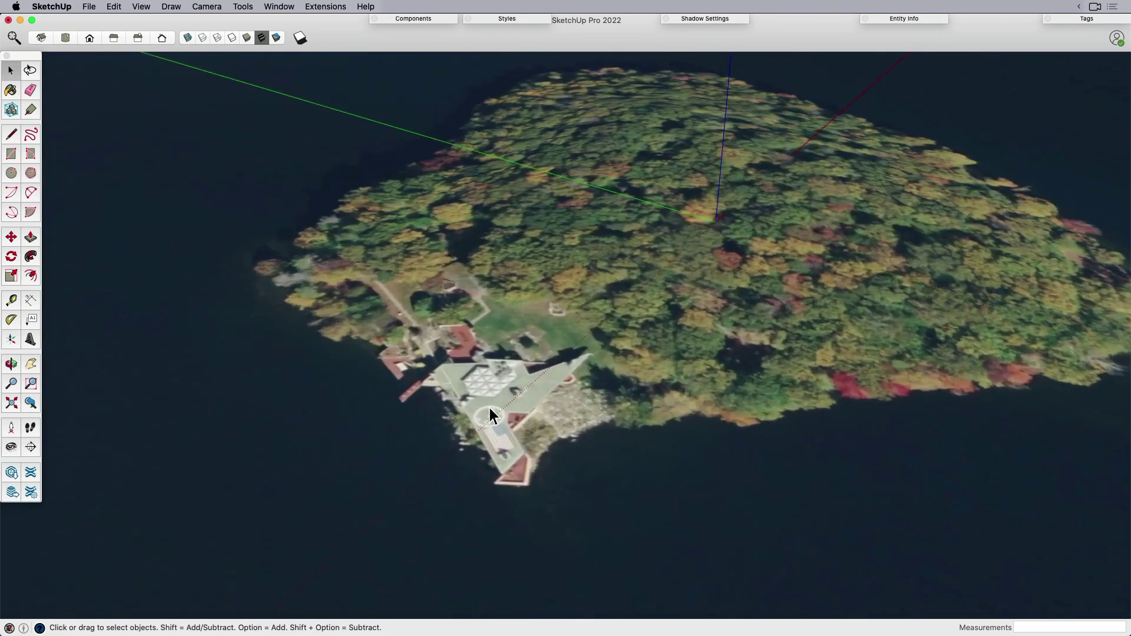
{"action": "middle_click_drag", "start_coordinate": [499, 434], "coordinate": [659, 392]}
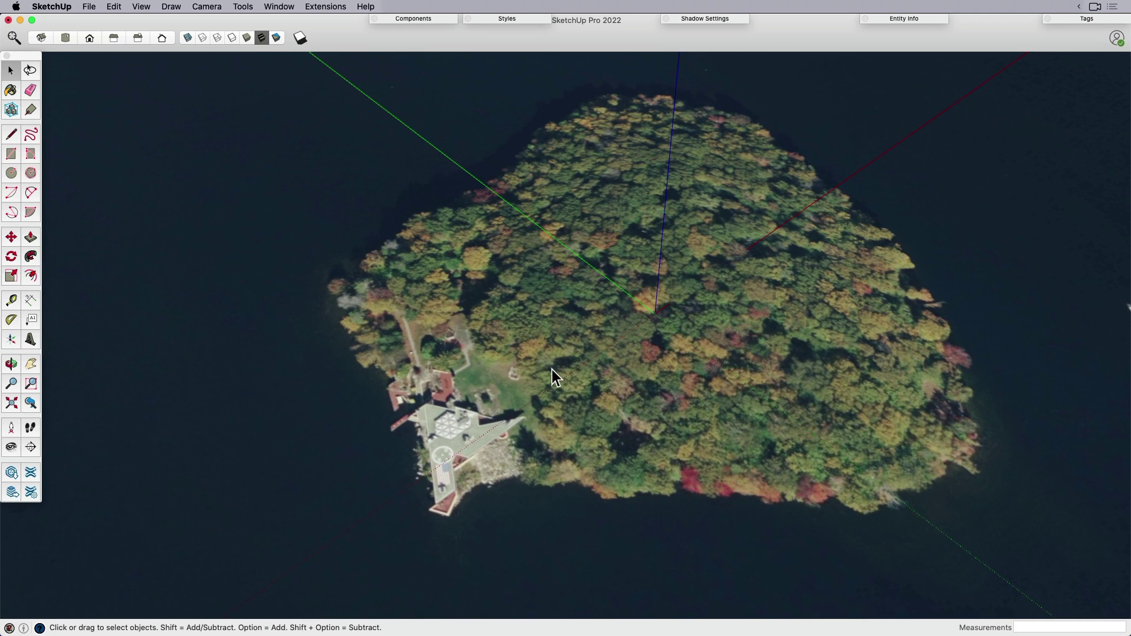
{"action": "middle_click_drag", "start_coordinate": [639, 374], "coordinate": [571, 292]}
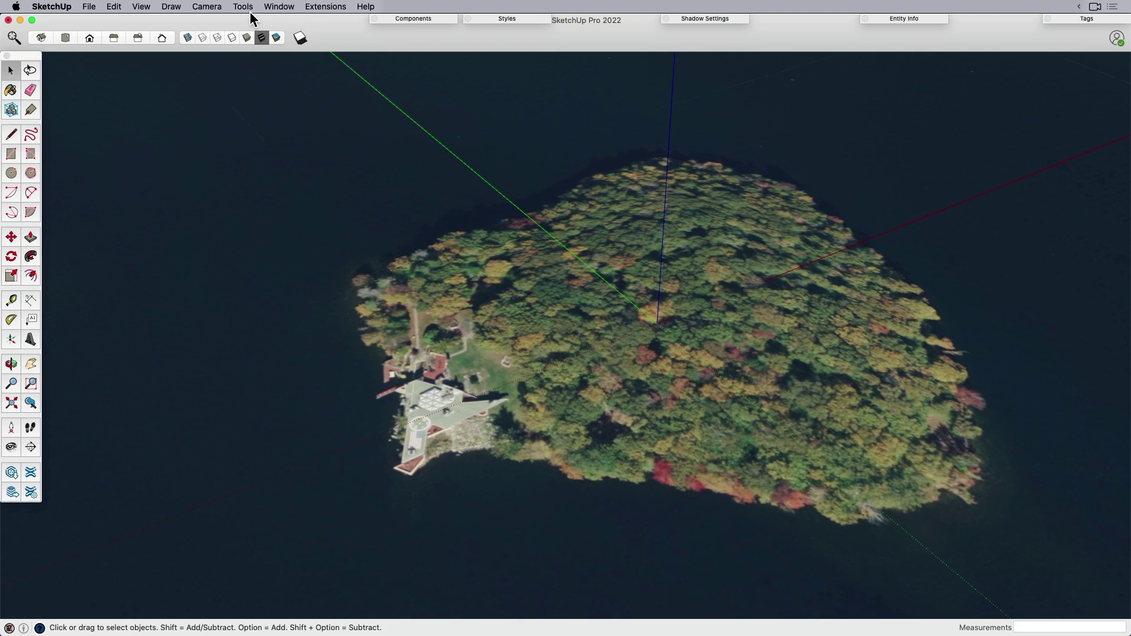
- Search 3D Warehouse for 'massaro house' and load a result directly into the model
{"action": "left_click", "coordinate": [290, 9]}
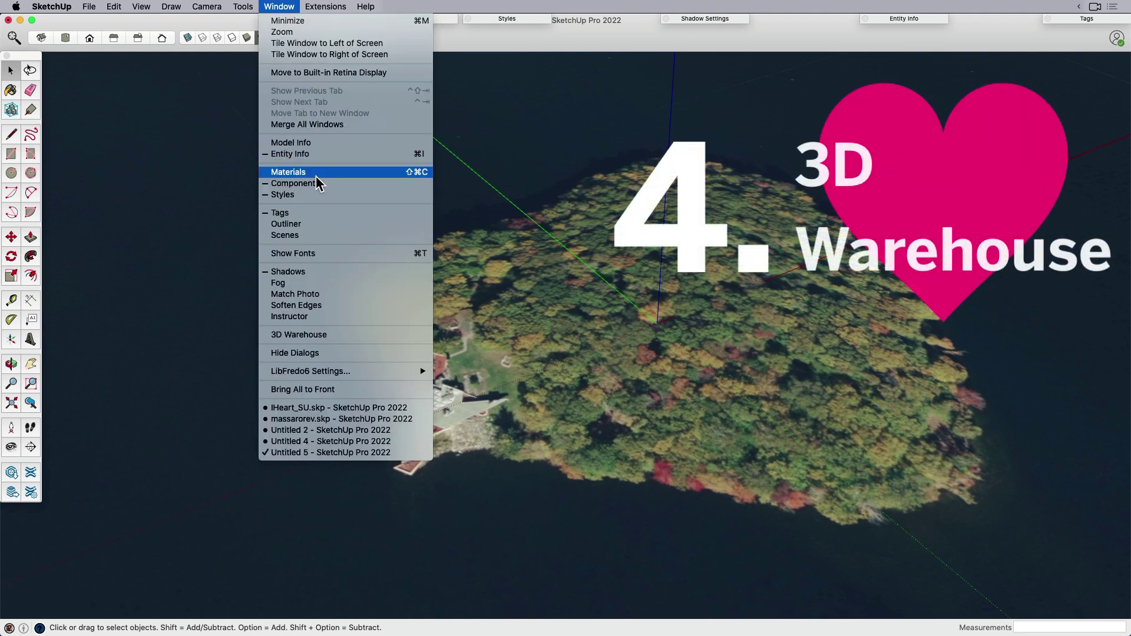
{"action": "left_click", "coordinate": [327, 336]}
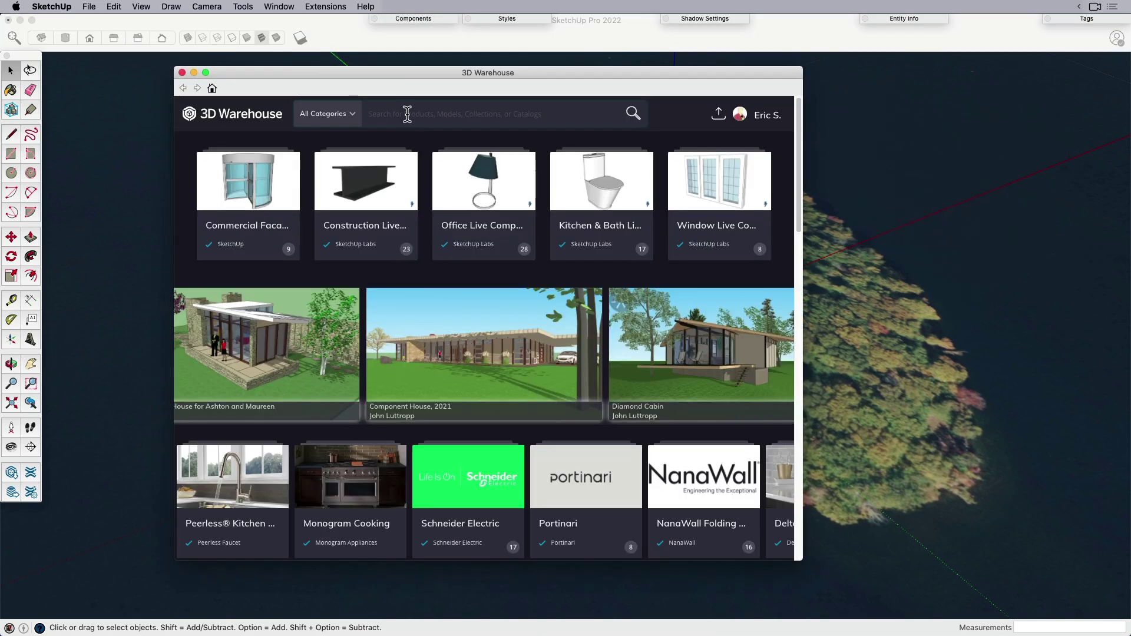
{"action": "type", "text": "maerr"}
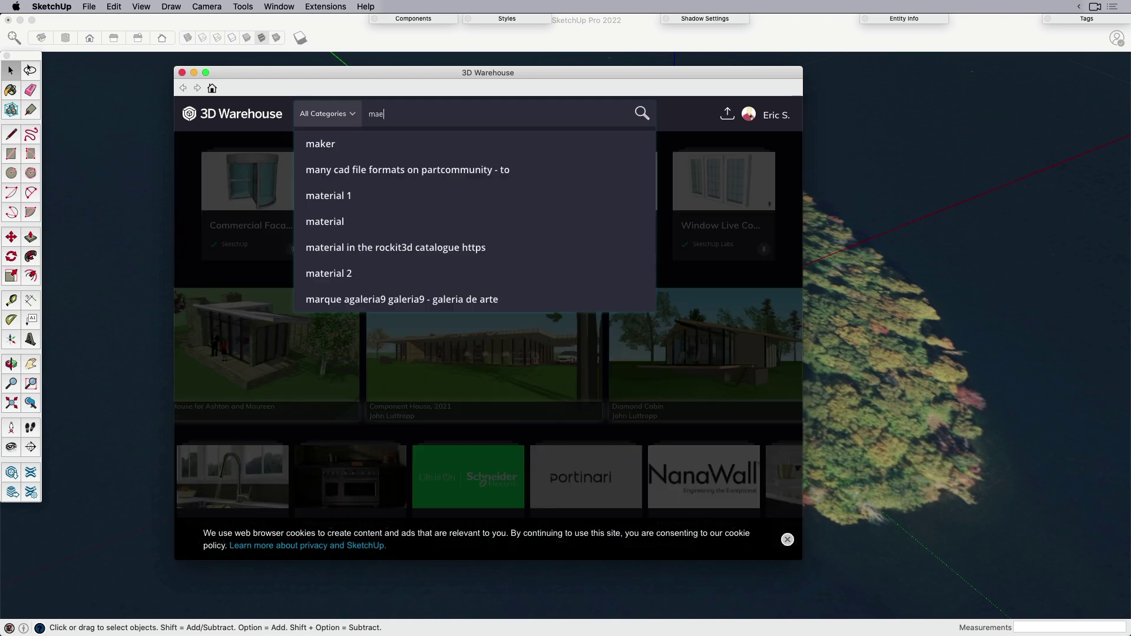
{"action": "key", "text": "BackSpace"}
{"action": "key", "text": "BackSpace"}
{"action": "key", "text": "BackSpace"}
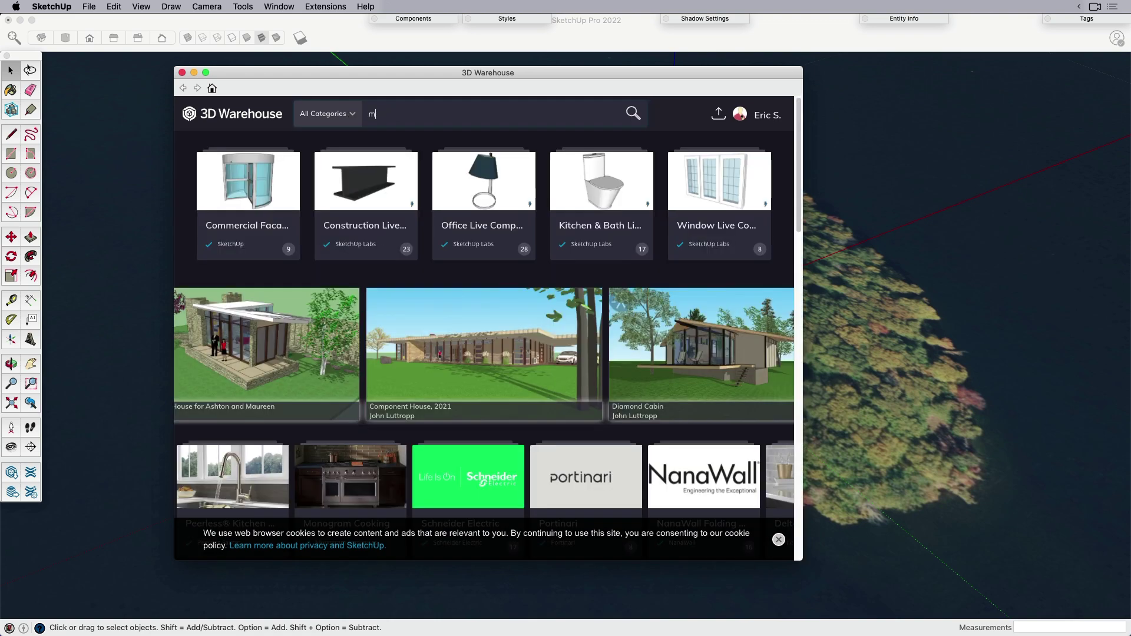
{"action": "type", "text": "assaro house"}
{"action": "key", "text": "Return"}
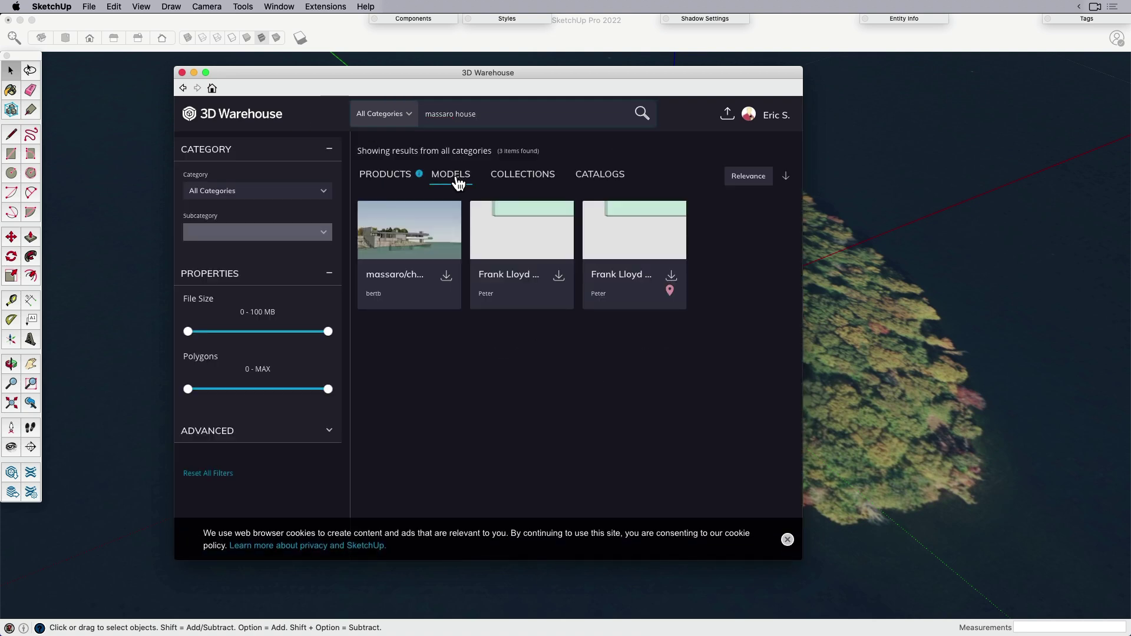
{"action": "left_click", "coordinate": [447, 283]}
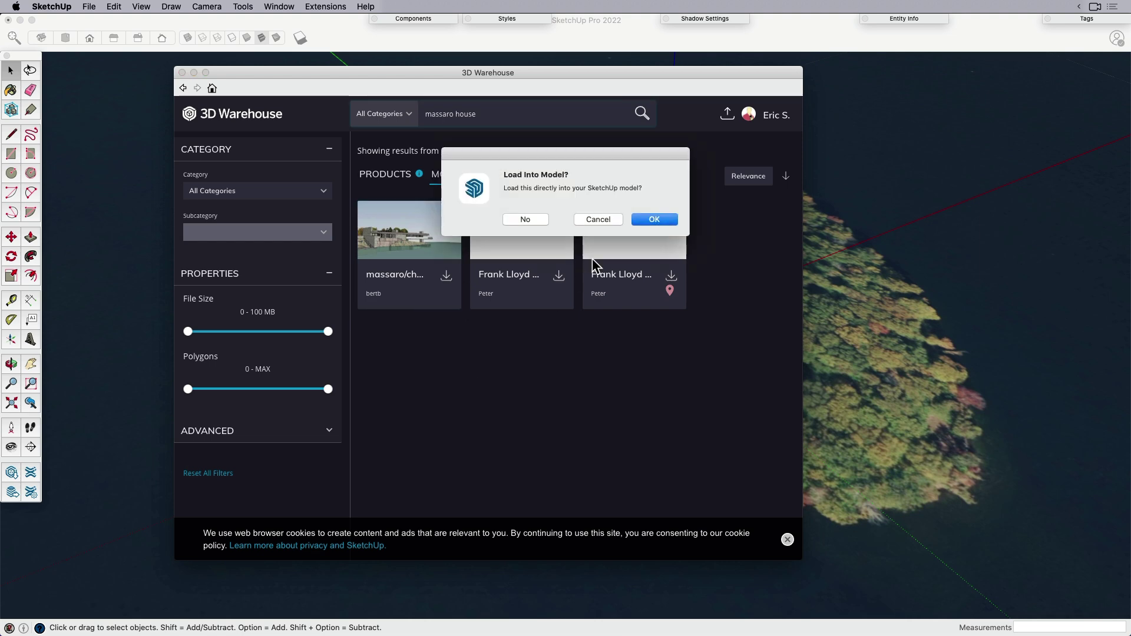
{"action": "left_click", "coordinate": [653, 219]}
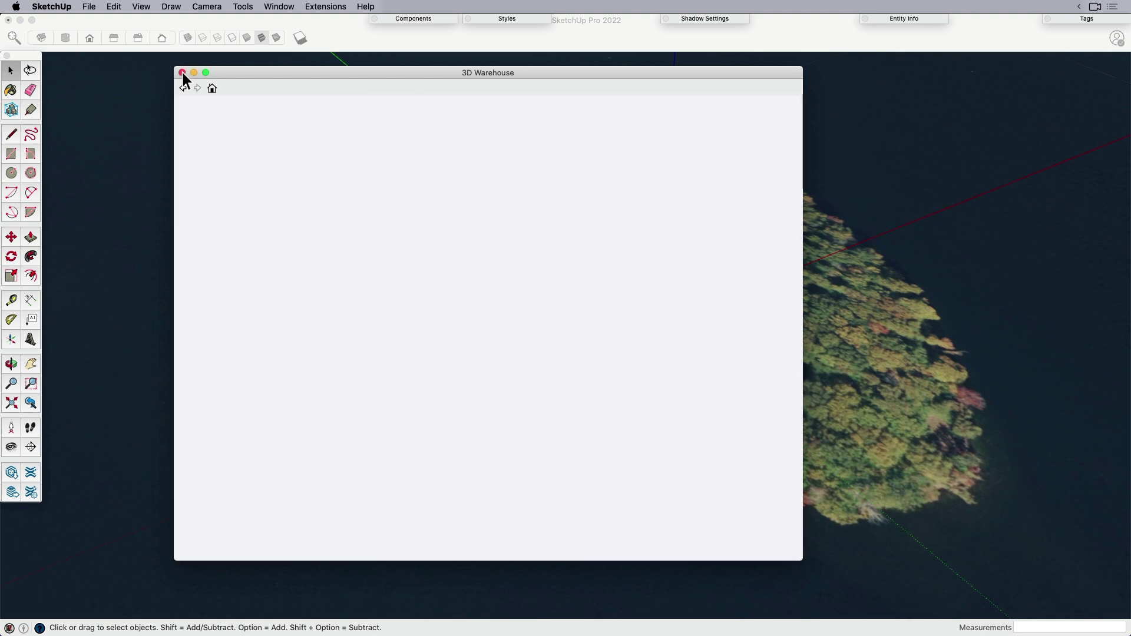
- Place the downloaded house component on the island and switch to Top view
{"action": "left_click", "coordinate": [183, 73]}
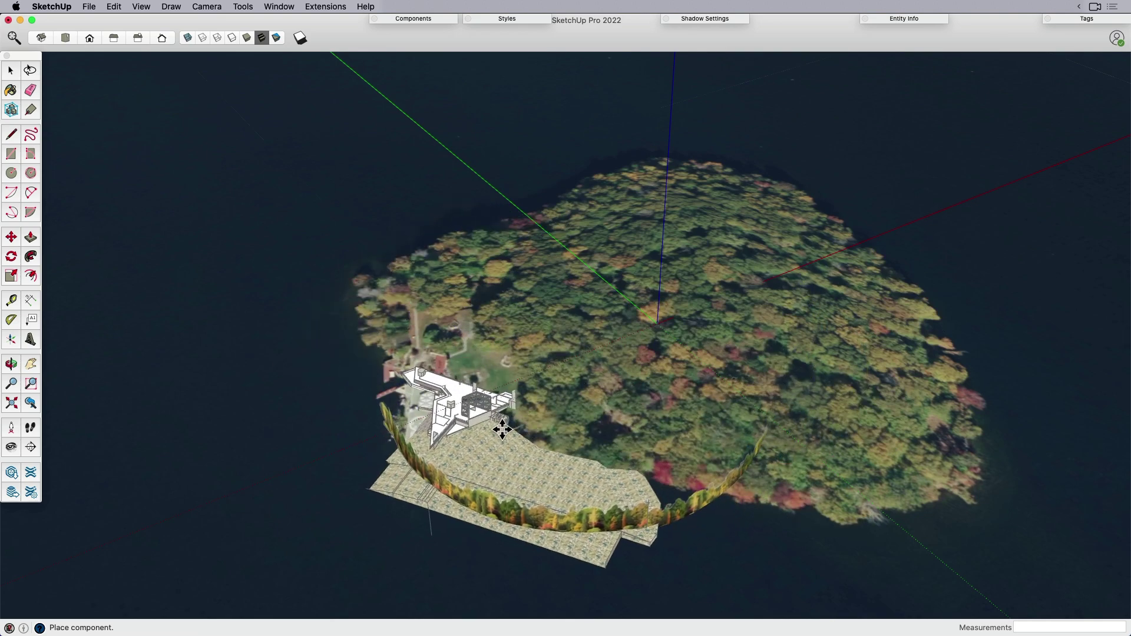
{"action": "left_click", "coordinate": [475, 461]}
{"action": "key", "text": "space"}
{"action": "key", "text": "super+2"}
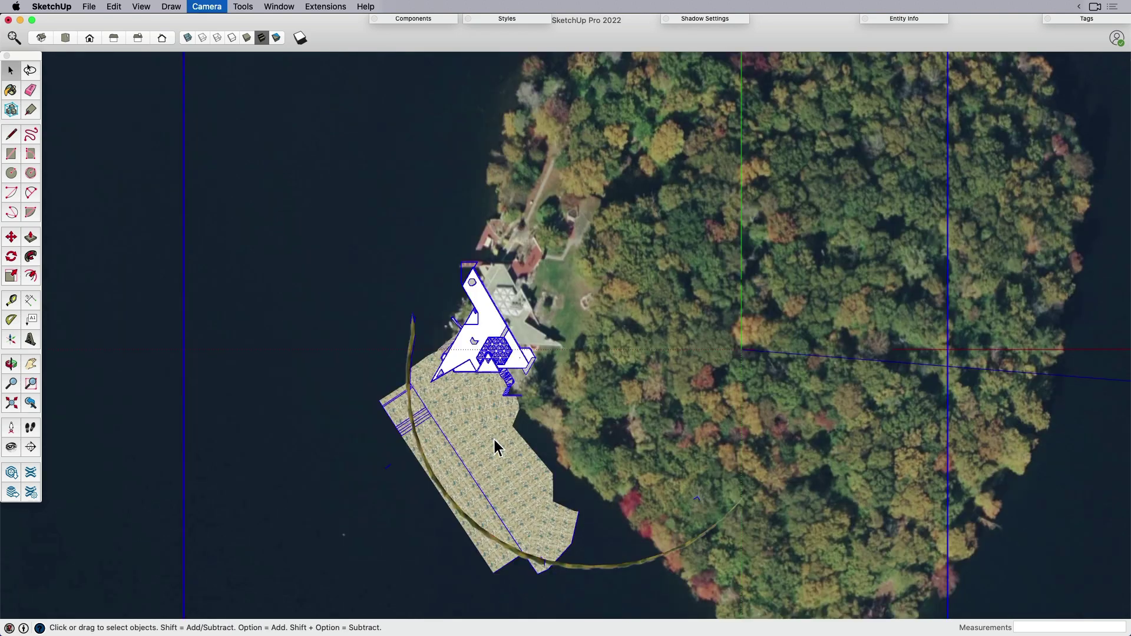
{"action": "scroll", "coordinate": [493, 437], "scroll_direction": "down", "scroll_amount": 3}
{"action": "scroll", "coordinate": [485, 399], "scroll_direction": "up", "scroll_amount": 4}
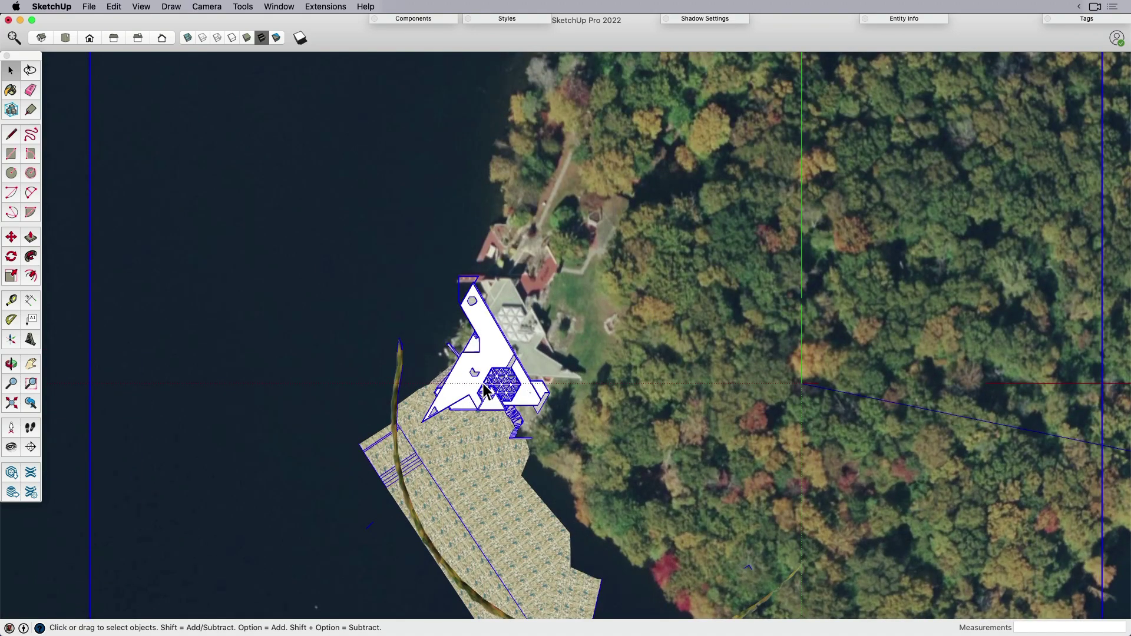
- Pick up the house with Move to start shifting it toward the pictured house
{"action": "key", "text": "q"}
{"action": "scroll", "coordinate": [480, 354], "scroll_direction": "up", "scroll_amount": 2}
{"action": "scroll", "coordinate": [444, 407], "scroll_direction": "up", "scroll_amount": 2}
{"action": "key", "text": "space"}
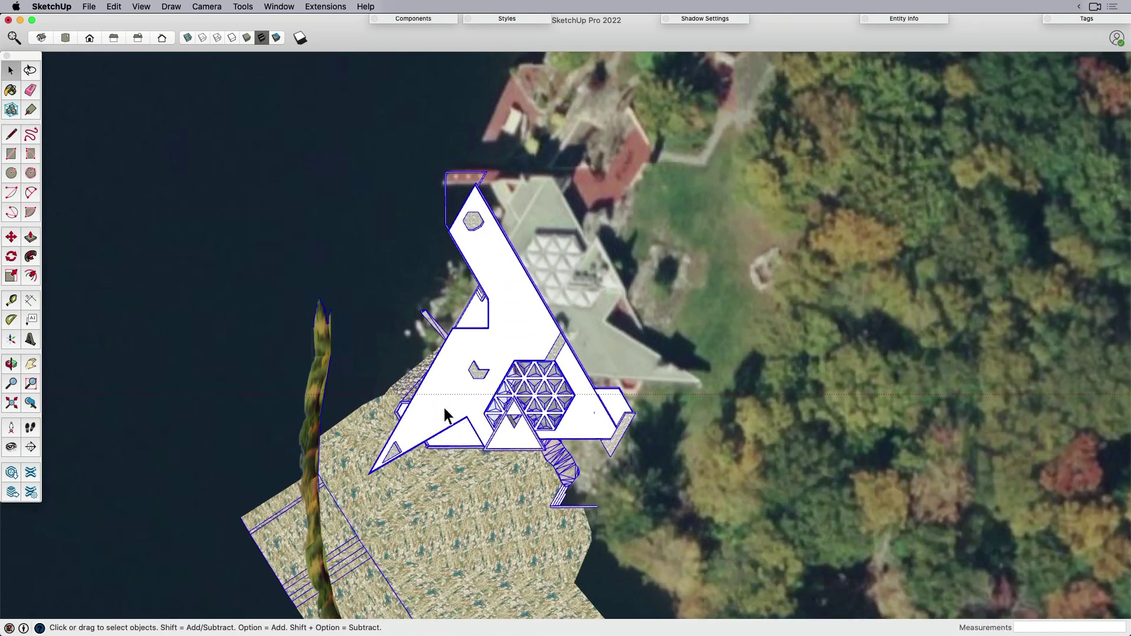
{"action": "key", "text": "m"}
{"action": "scroll", "coordinate": [502, 369], "scroll_direction": "down", "scroll_amount": 2}
{"action": "left_click", "coordinate": [483, 298]}
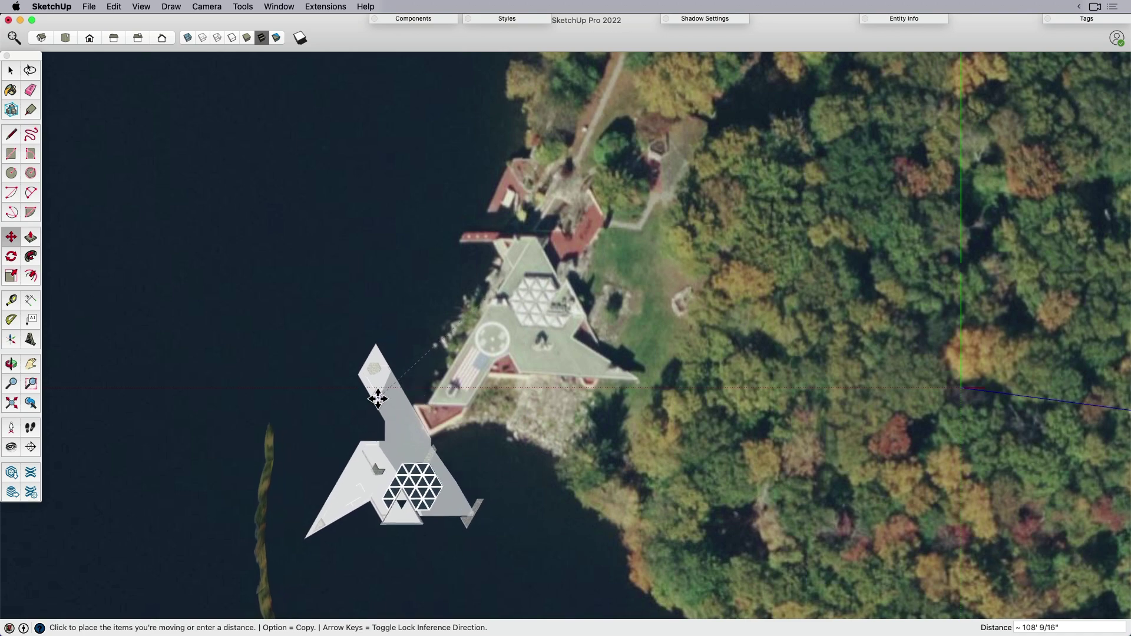
- Drop the house at its new spot and raise it higher above the terrain
{"action": "left_click", "coordinate": [378, 398]}
{"action": "scroll", "coordinate": [433, 502], "scroll_direction": "down", "scroll_amount": 2}
{"action": "scroll", "coordinate": [434, 502], "scroll_direction": "up", "scroll_amount": 4}
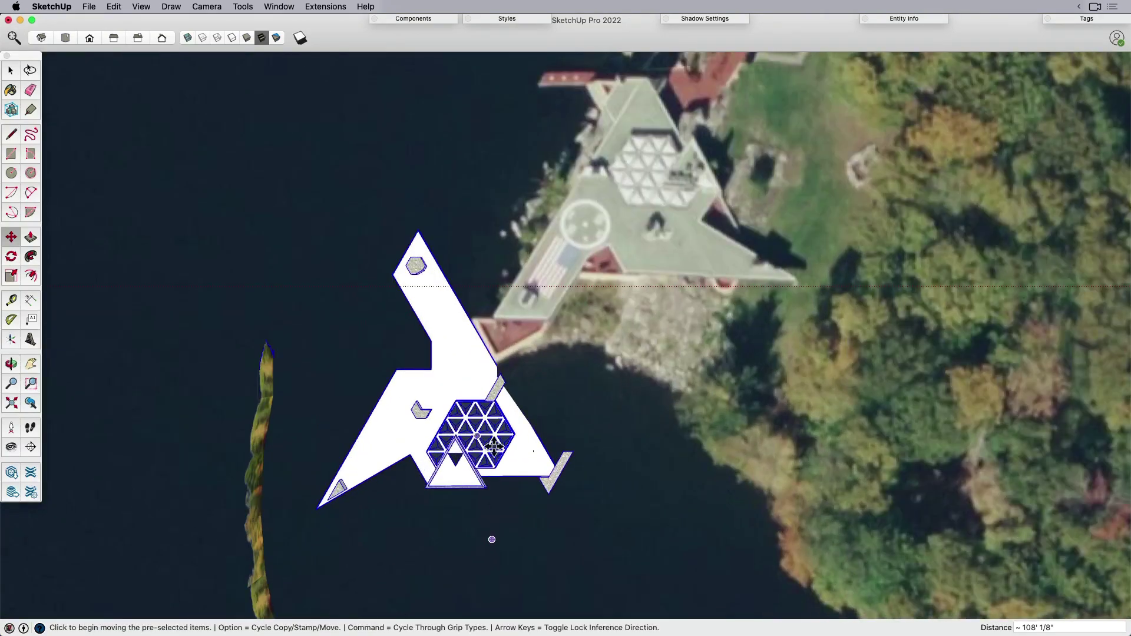
{"action": "scroll", "coordinate": [536, 474], "scroll_direction": "down", "scroll_amount": 3}
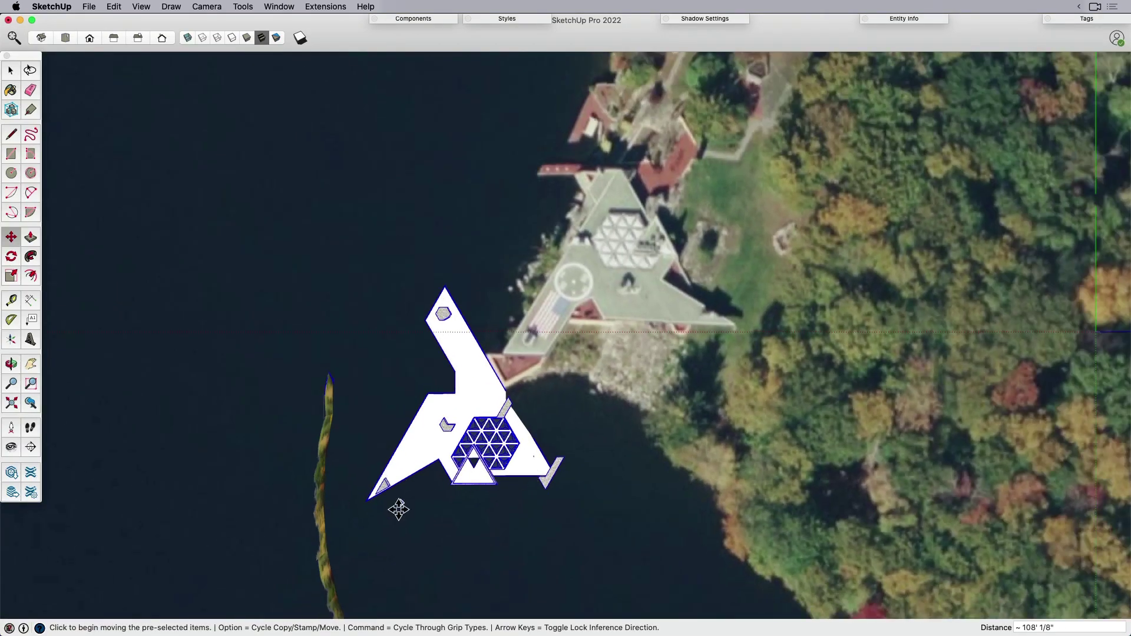
{"action": "middle_click_drag", "start_coordinate": [396, 513], "coordinate": [695, 171]}
{"action": "scroll", "coordinate": [594, 484], "scroll_direction": "up", "scroll_amount": 3}
{"action": "left_click", "coordinate": [593, 484]}
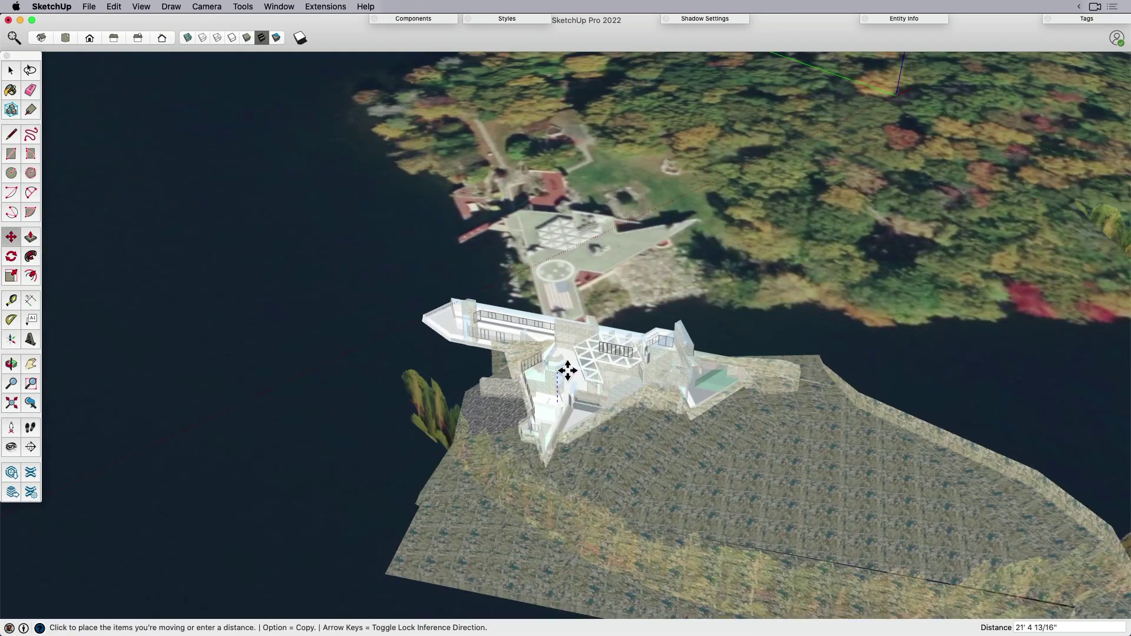
{"action": "left_click", "coordinate": [566, 368]}
- Return to Top view and move the house beside the real house in the photo
{"action": "key", "text": "space"}
{"action": "key", "text": "super+space"}
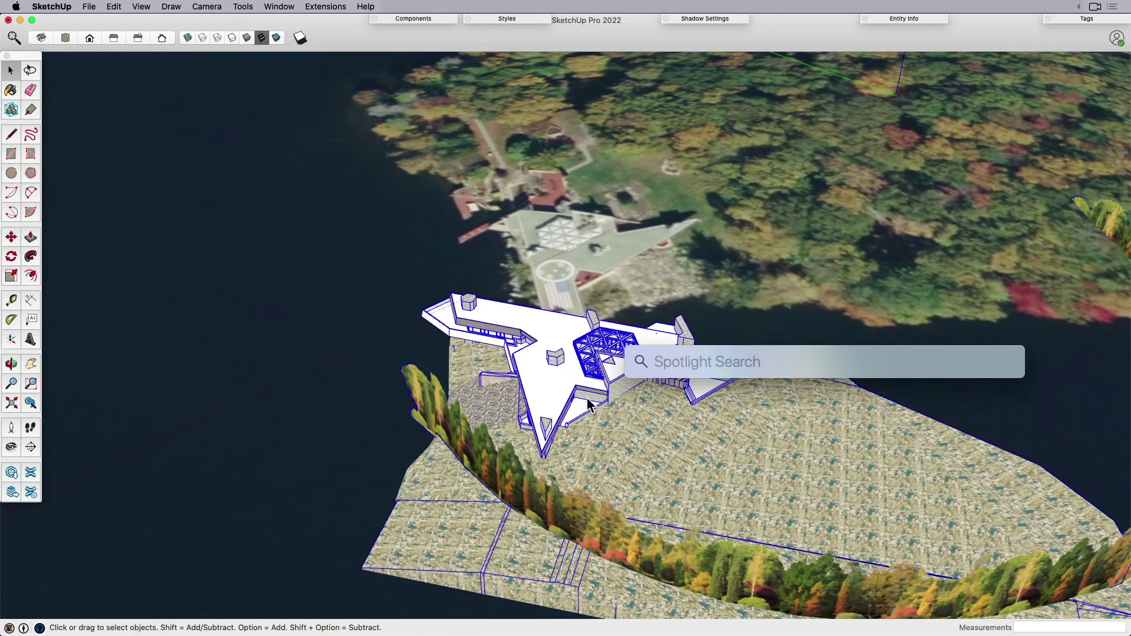
{"action": "key", "text": "Escape"}
{"action": "key", "text": "super+2"}
{"action": "scroll", "coordinate": [623, 397], "scroll_direction": "down", "scroll_amount": 5}
{"action": "scroll", "coordinate": [490, 398], "scroll_direction": "up", "scroll_amount": 8}
{"action": "scroll", "coordinate": [482, 280], "scroll_direction": "up", "scroll_amount": 2}
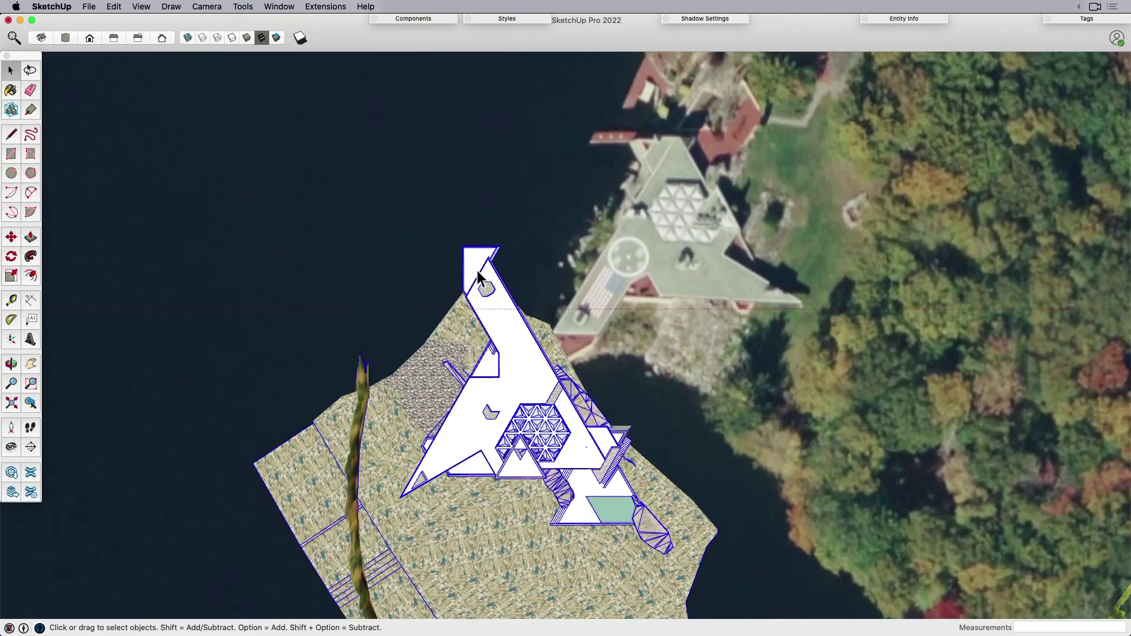
{"action": "key", "text": "m"}
{"action": "left_click", "coordinate": [474, 272]}
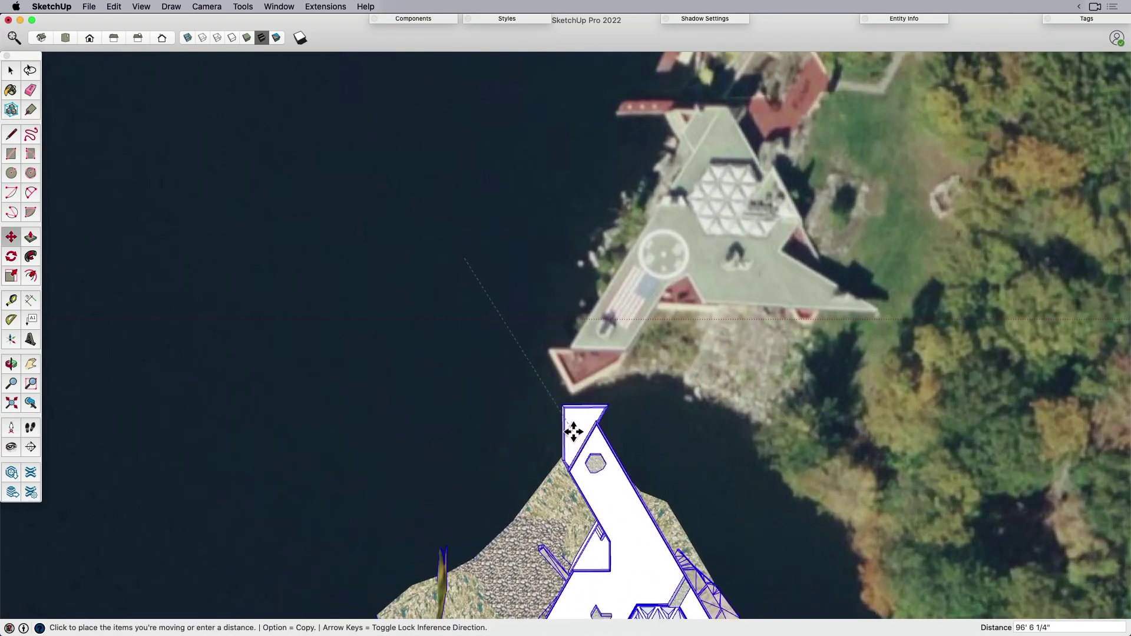
{"action": "left_click", "coordinate": [583, 420]}
- Rotate the house about a corner roughly 115.5° to match the aerial photo
{"action": "key", "text": "q"}
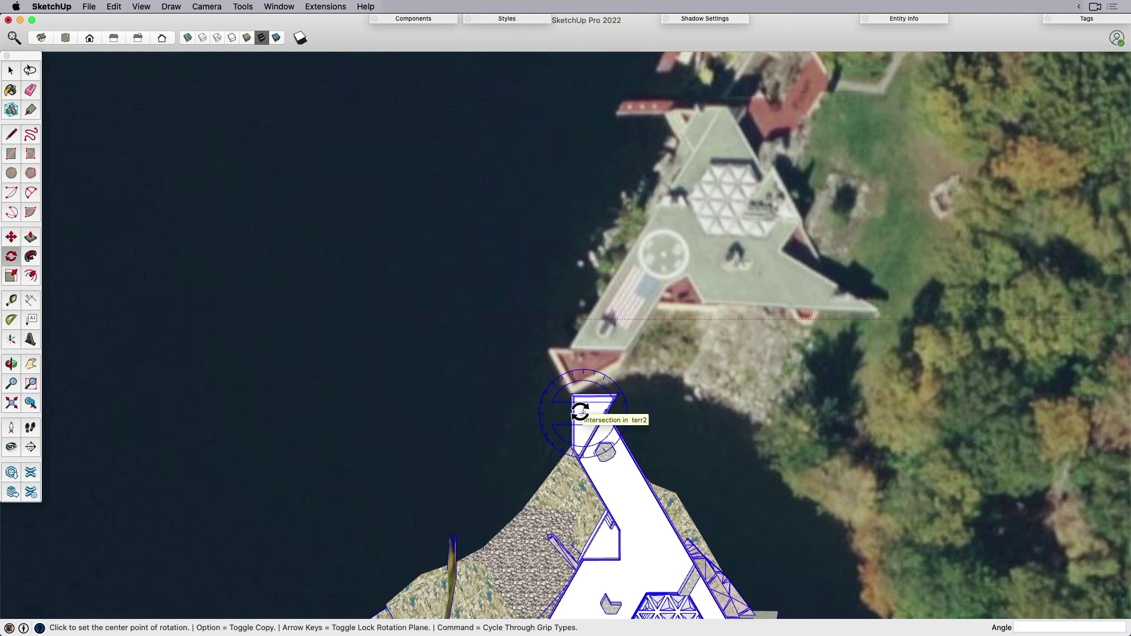
{"action": "left_click", "coordinate": [574, 396]}
{"action": "left_click", "coordinate": [626, 362]}
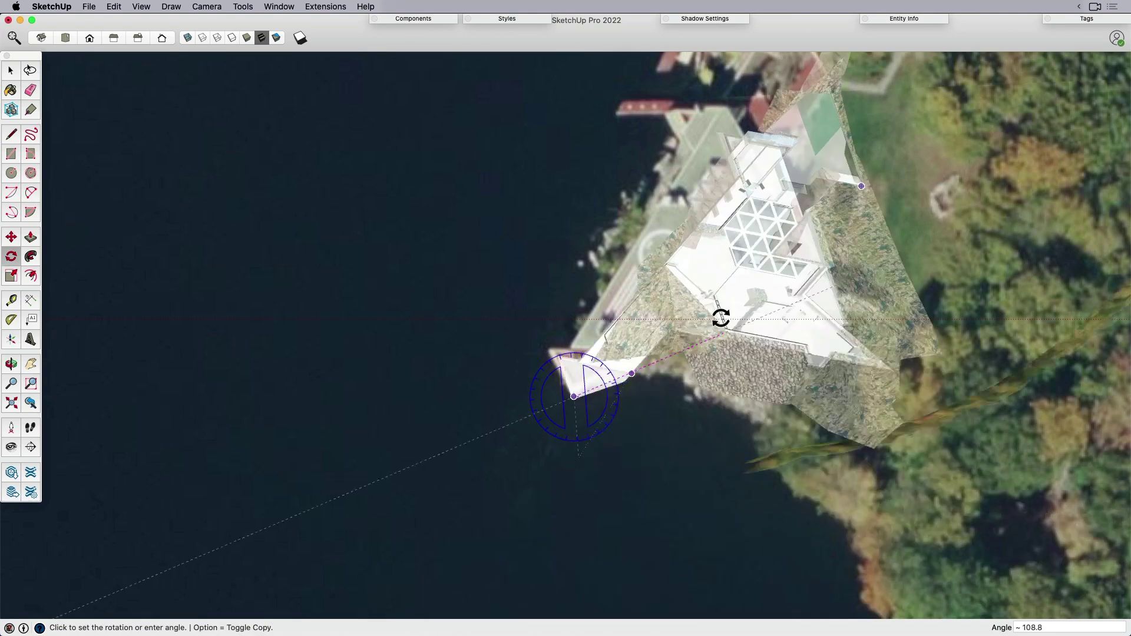
{"action": "left_click", "coordinate": [746, 296]}
{"action": "key", "text": "m"}
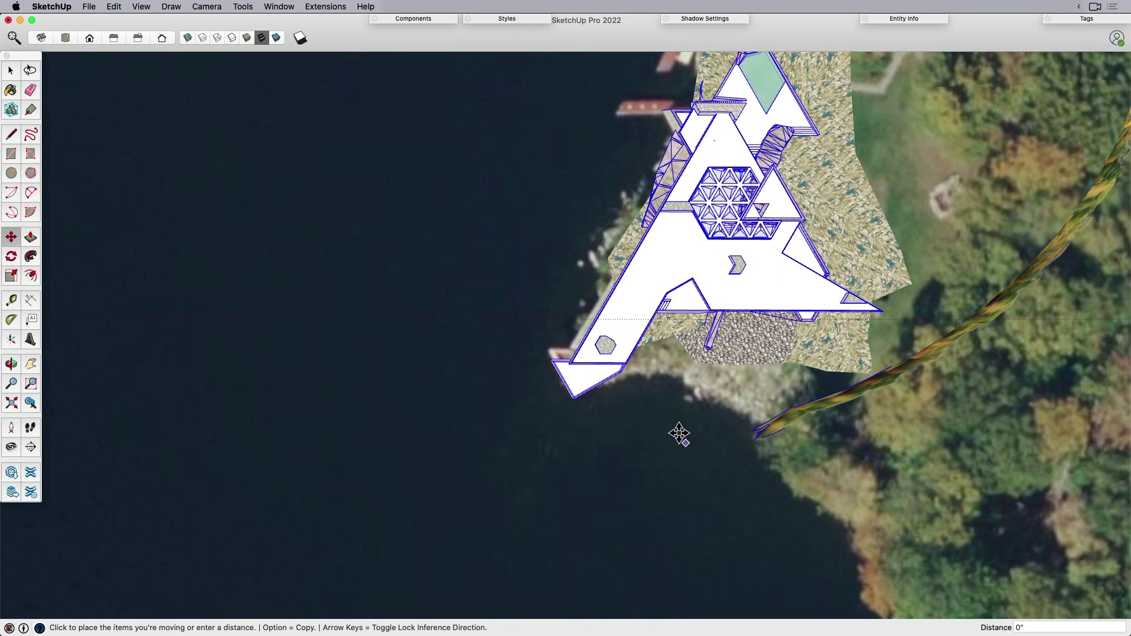
{"action": "scroll", "coordinate": [679, 431], "scroll_direction": "down", "scroll_amount": 2}
- Delete the curved tree backdrop strip
{"action": "key", "text": "space"}
{"action": "middle_click_drag", "start_coordinate": [542, 490], "coordinate": [633, 380]}
{"action": "key", "text": "space"}
{"action": "left_click", "coordinate": [423, 259]}
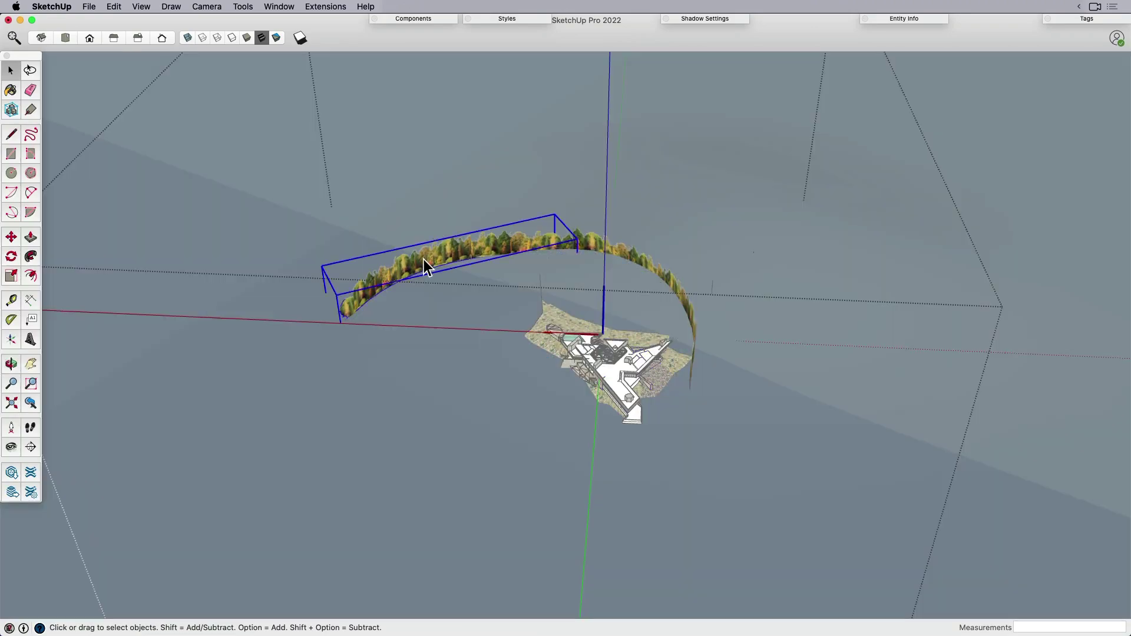
{"action": "middle_click_drag", "start_coordinate": [424, 260], "coordinate": [616, 261]}
{"action": "left_click", "coordinate": [617, 261]}
{"action": "key", "text": "Delete"}
- Move the house vertically so it rests on the island terrain at the shoreline
{"action": "scroll", "coordinate": [960, 372], "scroll_direction": "down", "scroll_amount": 3}
{"action": "middle_click_drag", "start_coordinate": [960, 372], "coordinate": [934, 271]}
{"action": "scroll", "coordinate": [670, 348], "scroll_direction": "up", "scroll_amount": 5}
{"action": "middle_click_drag", "start_coordinate": [627, 364], "coordinate": [518, 371]}
{"action": "scroll", "coordinate": [645, 331], "scroll_direction": "up", "scroll_amount": 2}
{"action": "left_click", "coordinate": [678, 331]}
{"action": "key", "text": "m"}
{"action": "left_click", "coordinate": [679, 322]}
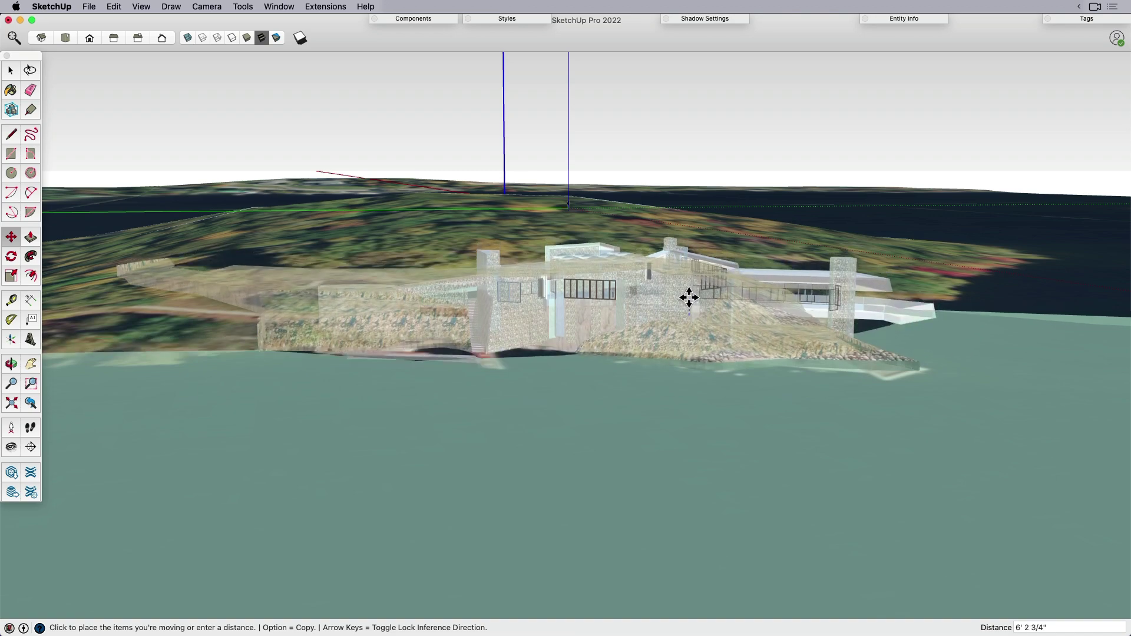
{"action": "left_click", "coordinate": [708, 299]}
{"action": "key", "text": "space"}
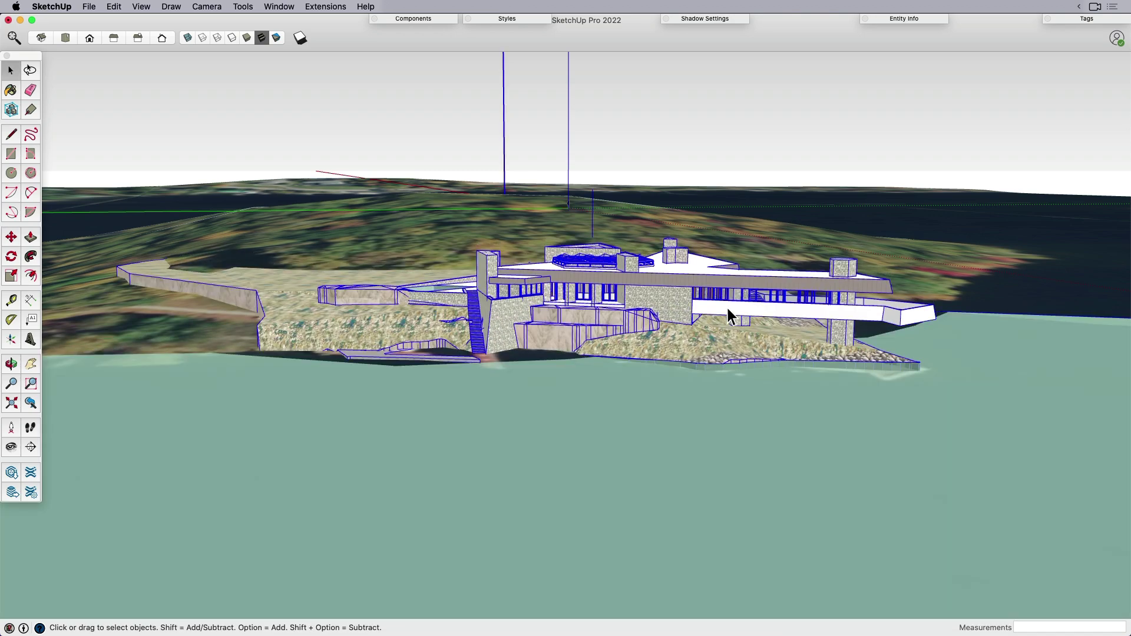
{"action": "left_click", "coordinate": [753, 168]}
{"action": "middle_click_drag", "start_coordinate": [744, 234], "coordinate": [589, 388]}
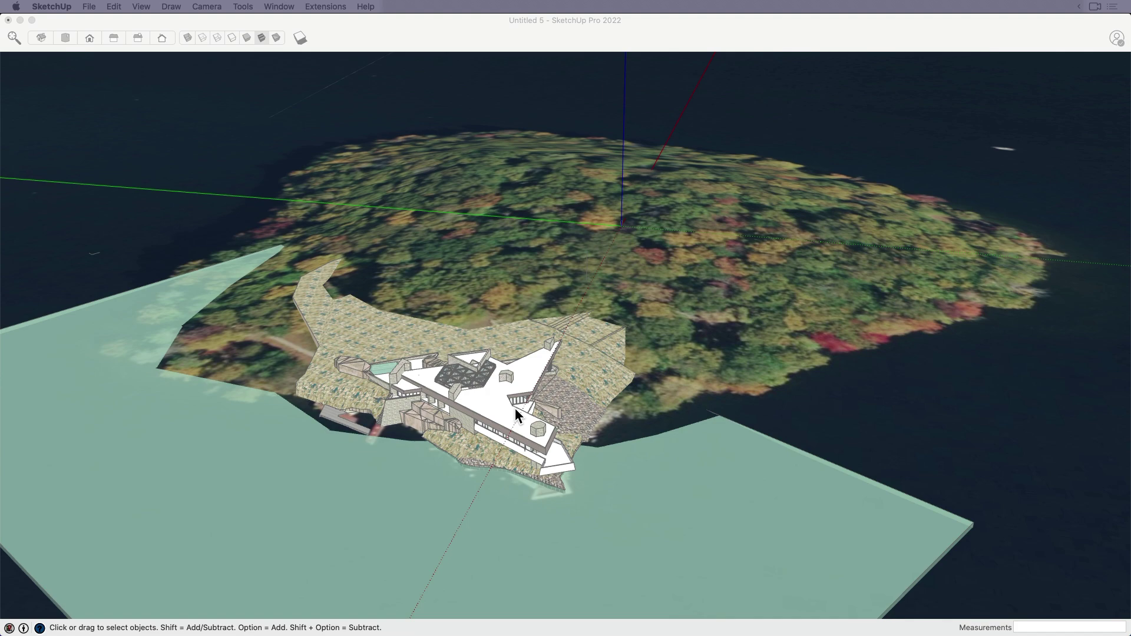
{"action": "mouse_move", "coordinate": [515, 408]}
{"action": "middle_mouse_down"}
{"action": "mouse_move", "coordinate": [501, 434]}
{"action": "mouse_move", "coordinate": [618, 378]}
{"action": "middle_mouse_up"}
{"action": "scroll", "coordinate": [543, 342], "scroll_direction": "up", "scroll_amount": 3}
{"action": "scroll", "coordinate": [542, 342], "scroll_direction": "up", "scroll_amount": 2}
{"action": "left_click", "coordinate": [542, 304]}
{"action": "left_click", "coordinate": [542, 304]}
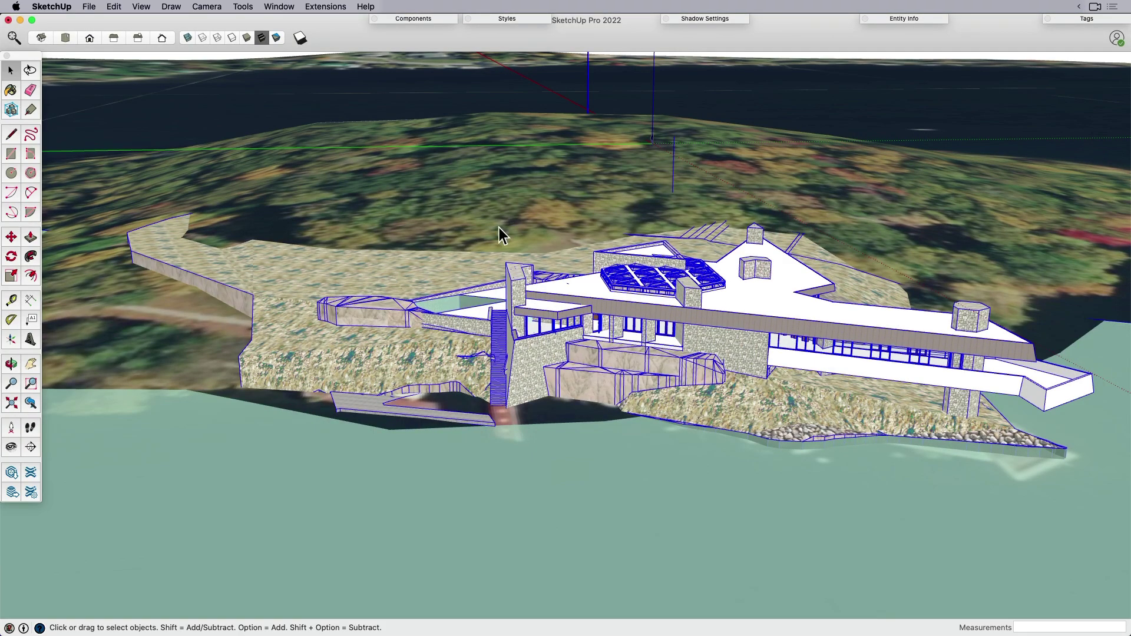
{"action": "mouse_move", "coordinate": [468, 353]}
{"action": "middle_mouse_down"}
{"action": "mouse_move", "coordinate": [573, 404]}
{"action": "mouse_move", "coordinate": [556, 328]}
{"action": "middle_mouse_up"}
{"action": "right_click", "coordinate": [524, 382]}
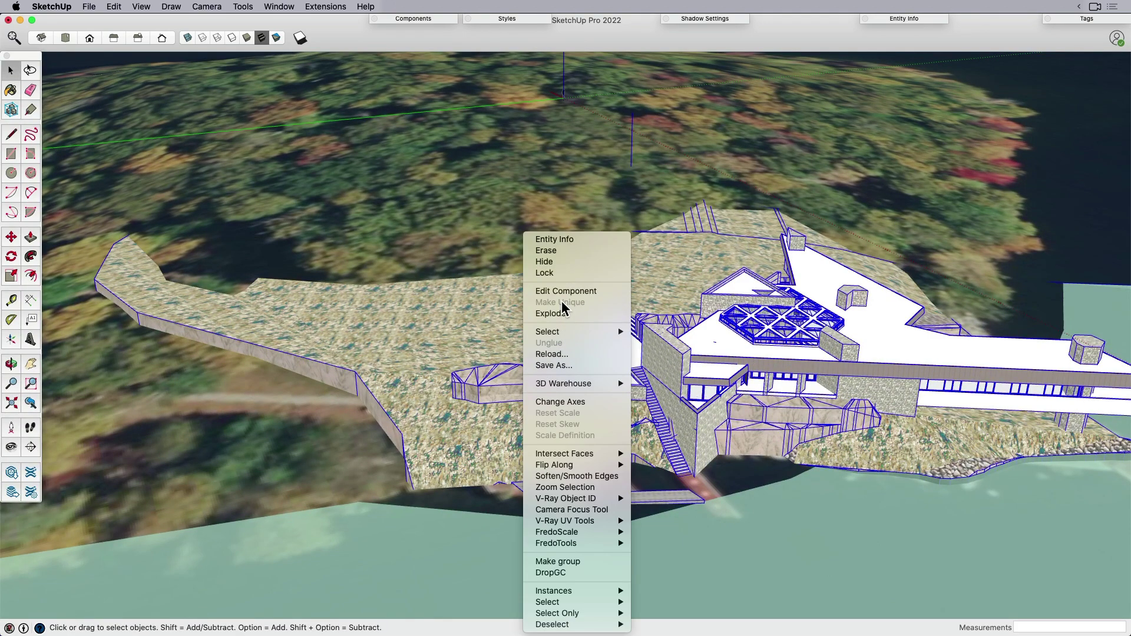
{"action": "mouse_move", "coordinate": [563, 333]}
{"action": "left_click", "coordinate": [504, 393]}
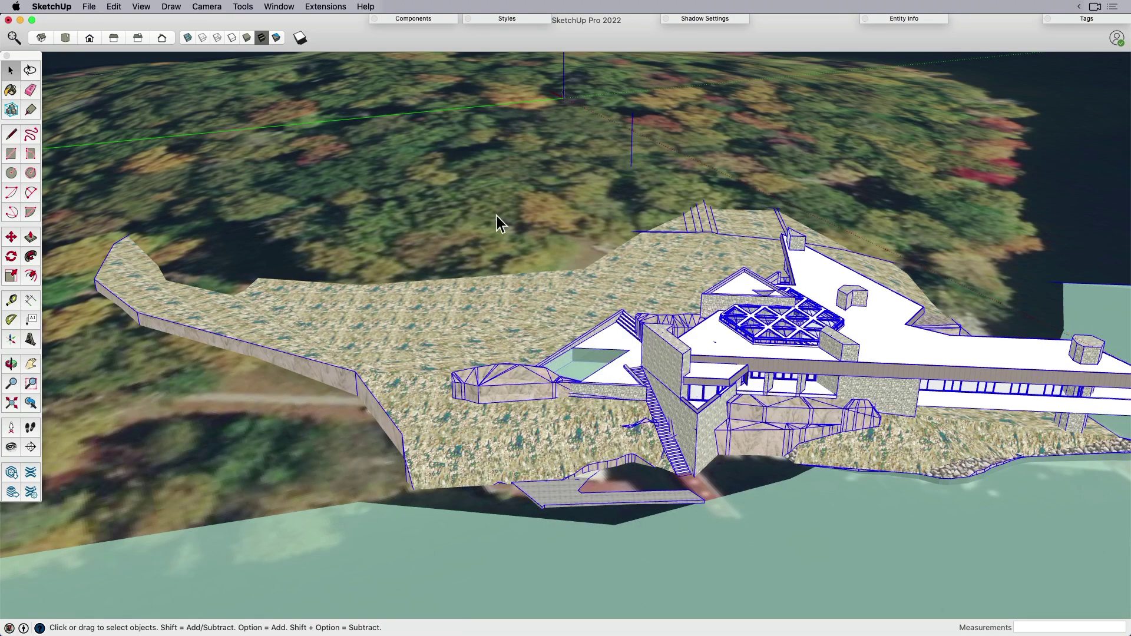
- Browse the In Model, Trees and Transportation collections, then load 2D_People
{"action": "left_click", "coordinate": [415, 17]}
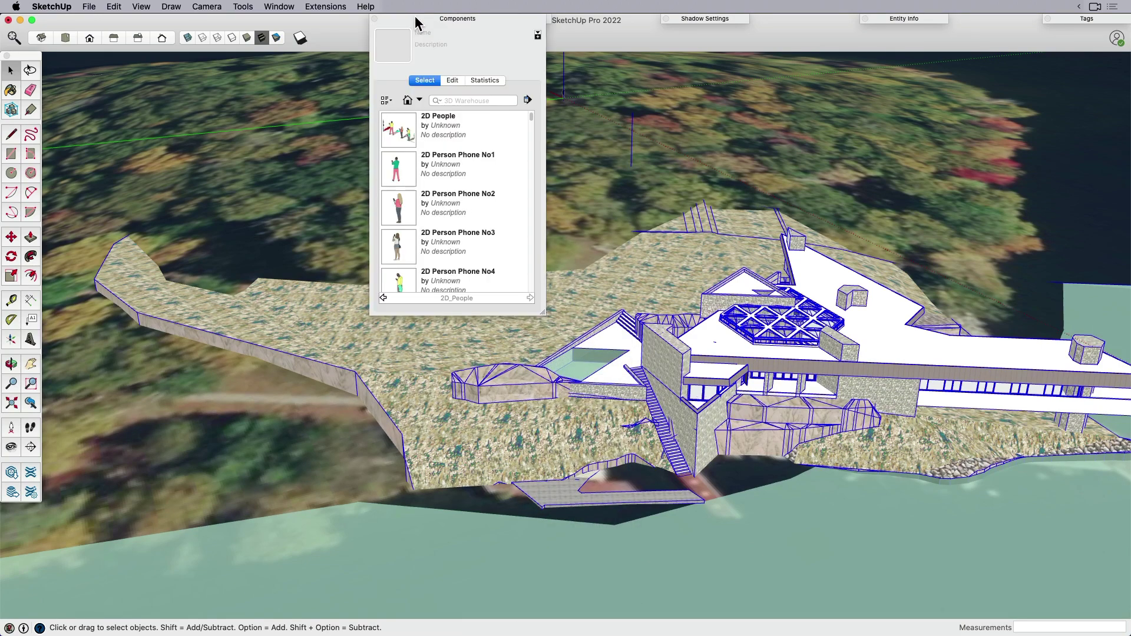
{"action": "left_click", "coordinate": [407, 100]}
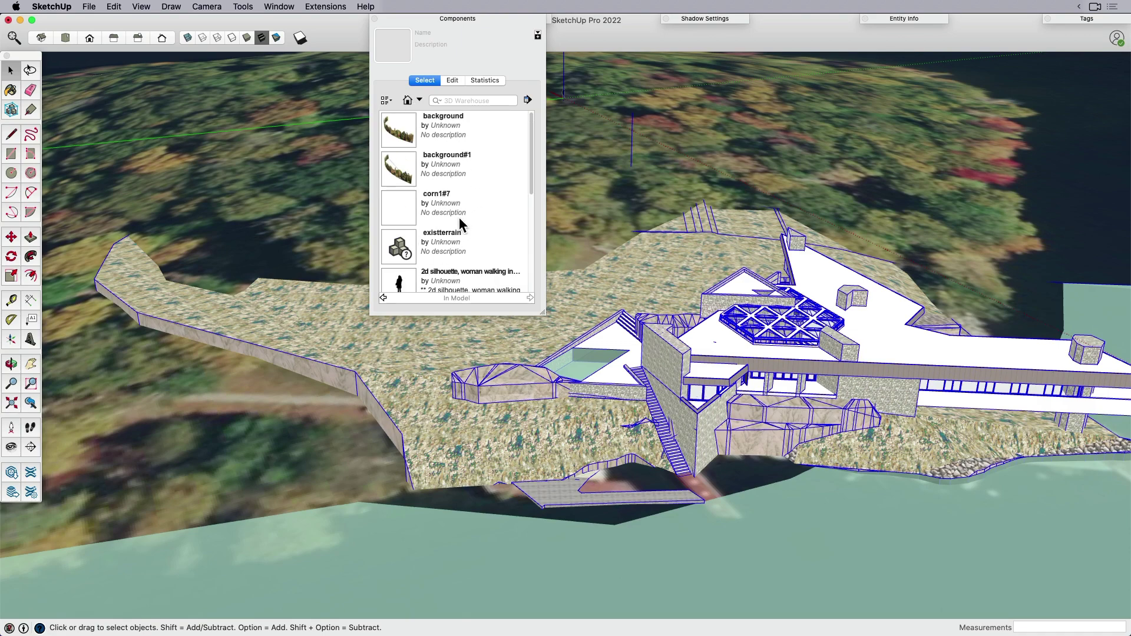
{"action": "left_click", "coordinate": [419, 99]}
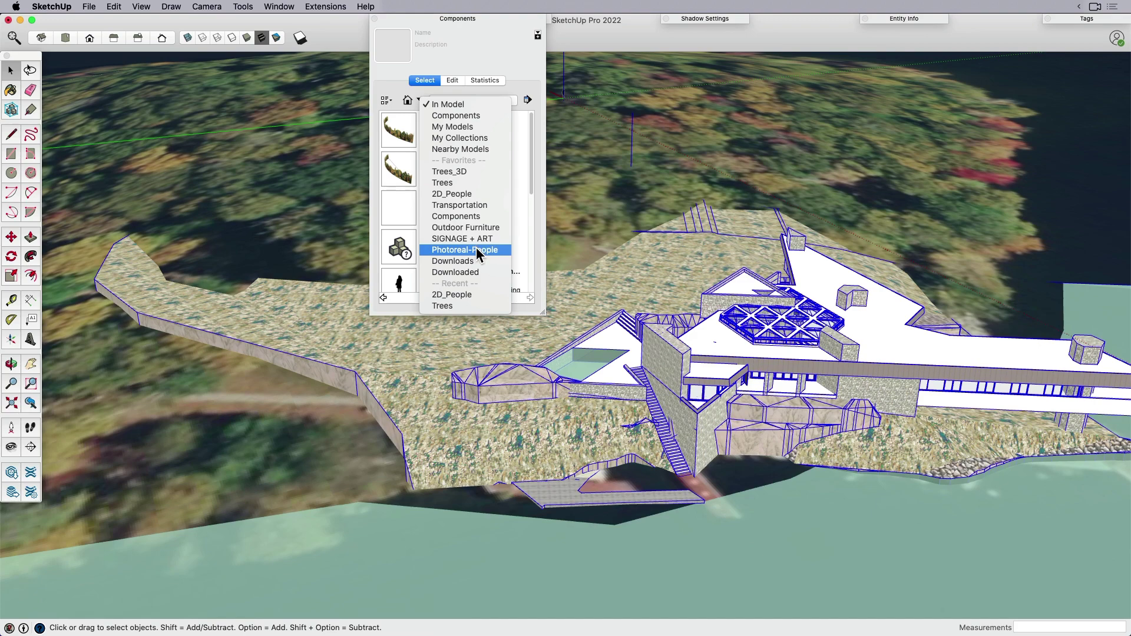
{"action": "left_click", "coordinate": [475, 184]}
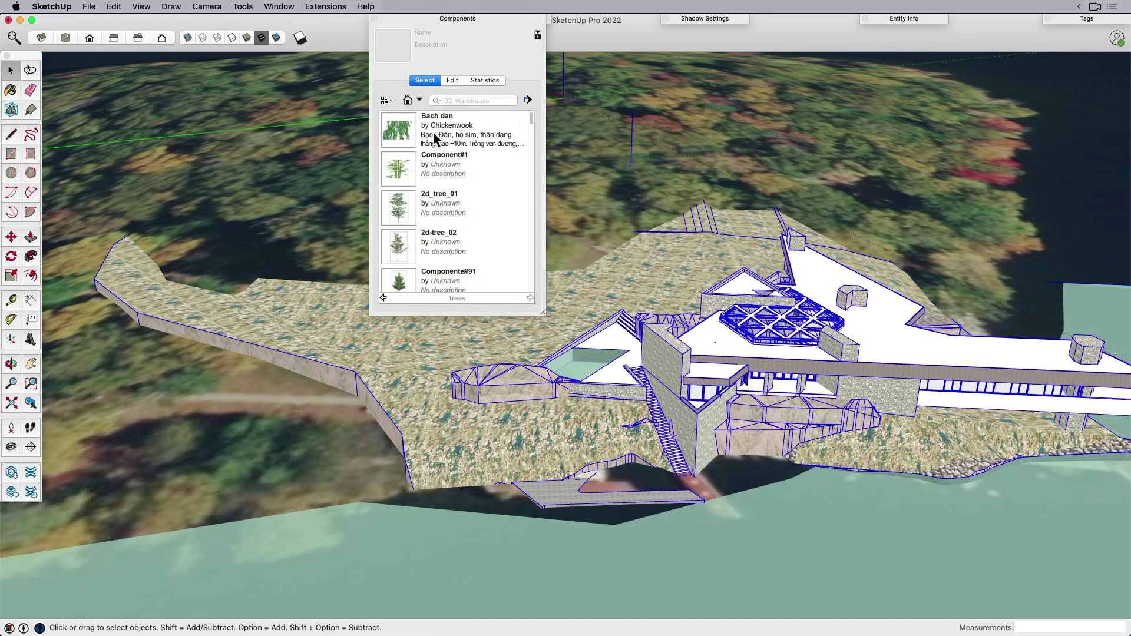
{"action": "left_click", "coordinate": [419, 99]}
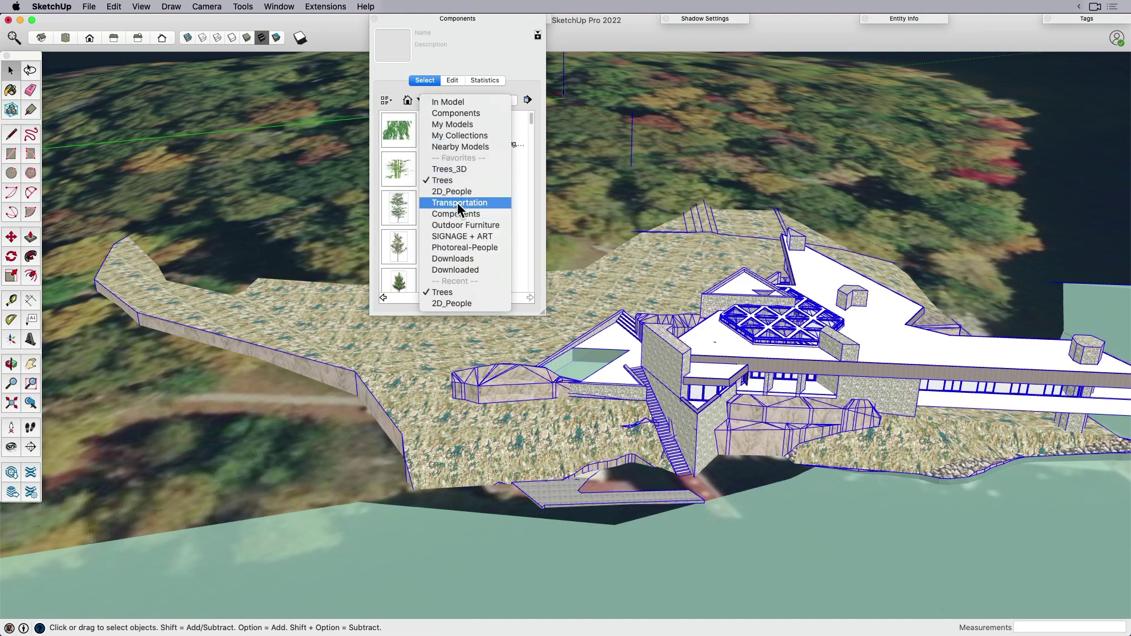
{"action": "left_click", "coordinate": [458, 204]}
{"action": "left_click", "coordinate": [421, 100]}
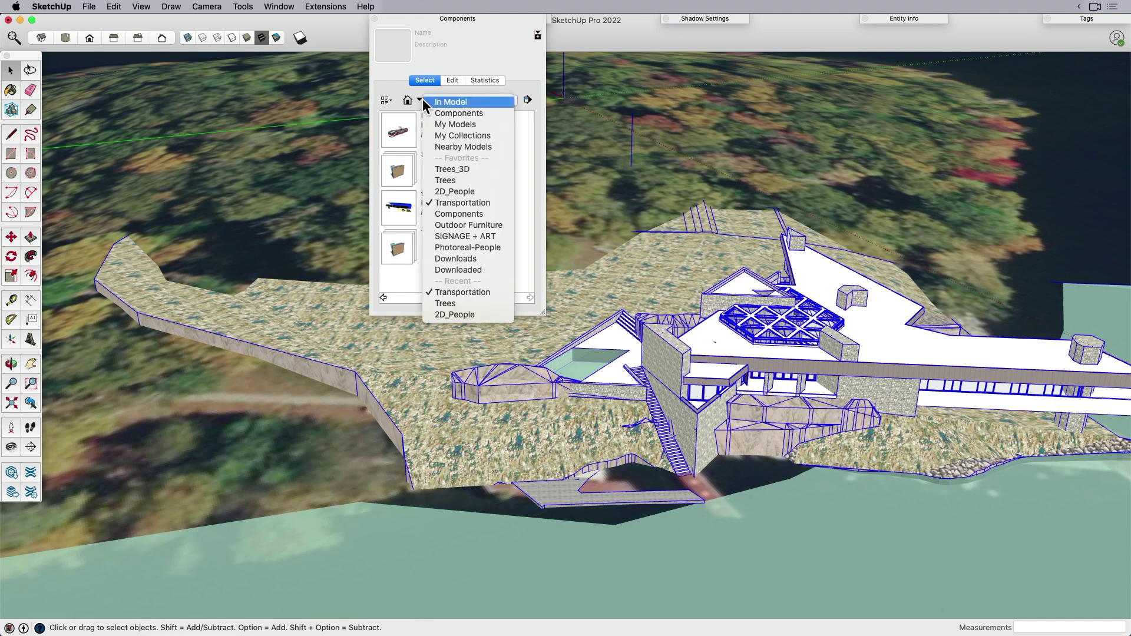
{"action": "left_click", "coordinate": [449, 189]}
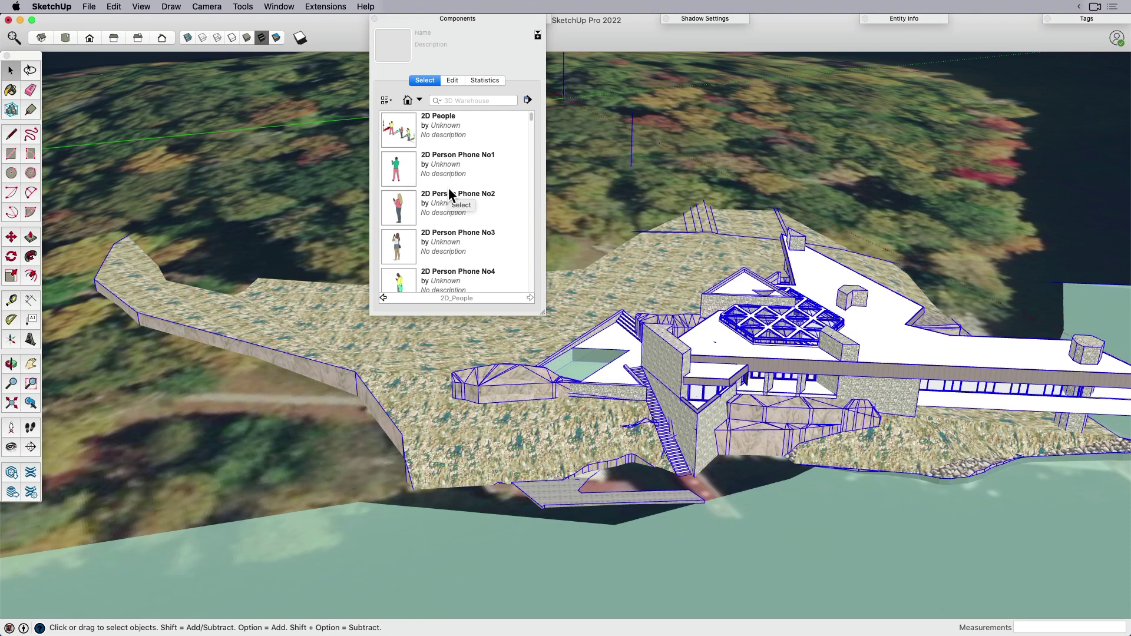
- Place the 2D Person Phone No3 figure on the pier
{"action": "left_click", "coordinate": [398, 250]}
{"action": "scroll", "coordinate": [702, 494], "scroll_direction": "up", "scroll_amount": 5}
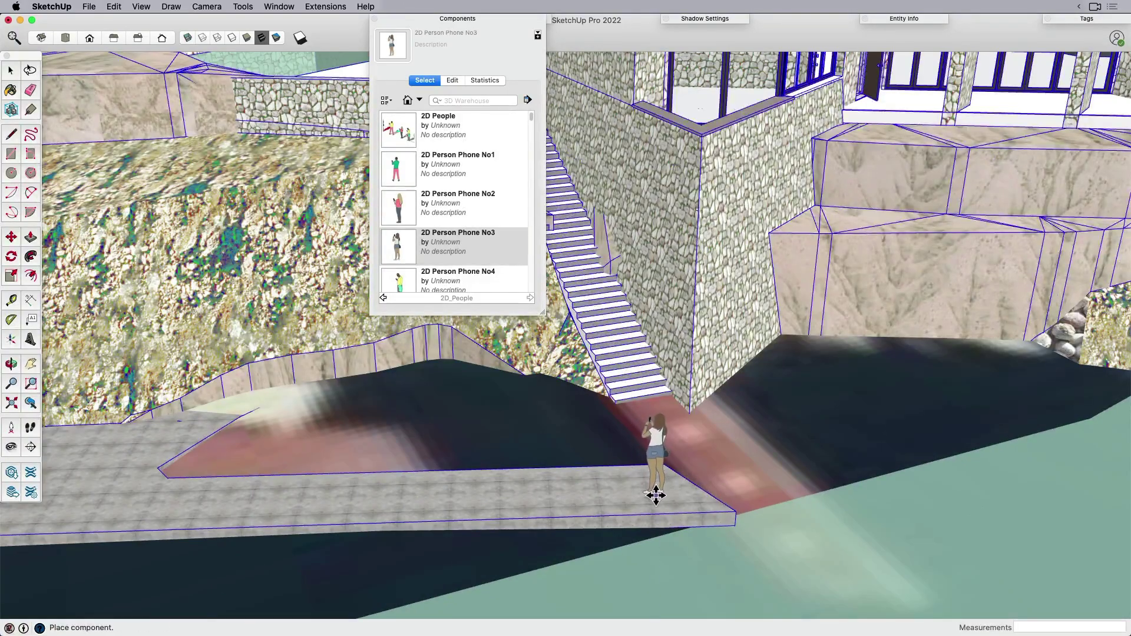
{"action": "left_click", "coordinate": [656, 495]}
{"action": "key", "text": "space"}
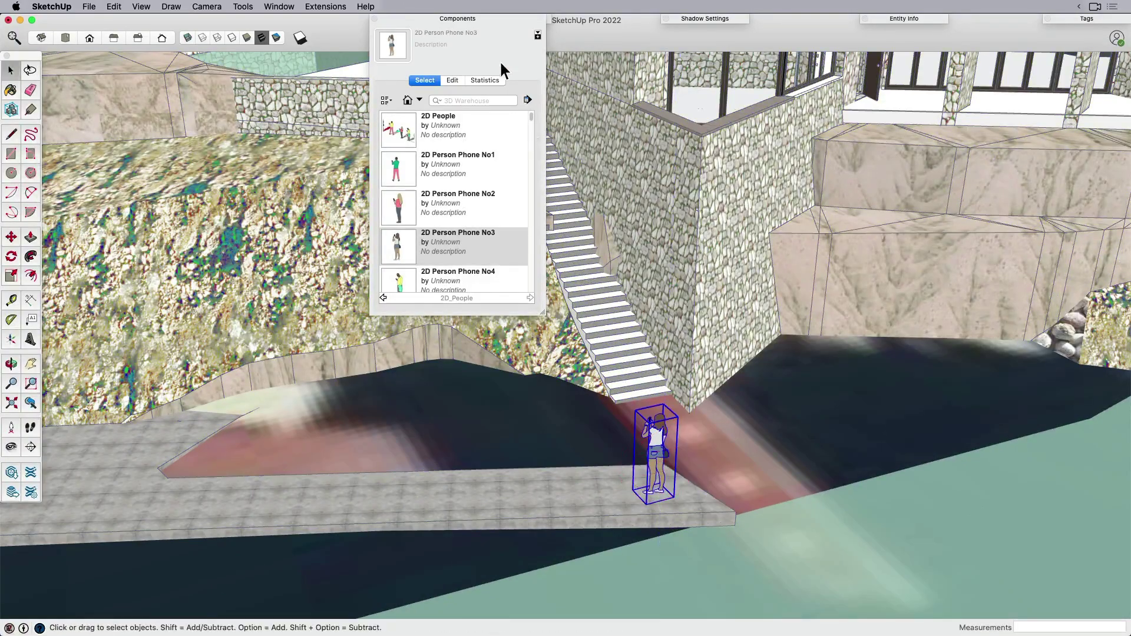
- Collapse the Components panel and frame the figure and pier in view
{"action": "left_click", "coordinate": [458, 18]}
{"action": "scroll", "coordinate": [613, 454], "scroll_direction": "down", "scroll_amount": 10}
{"action": "key", "text": "l"}
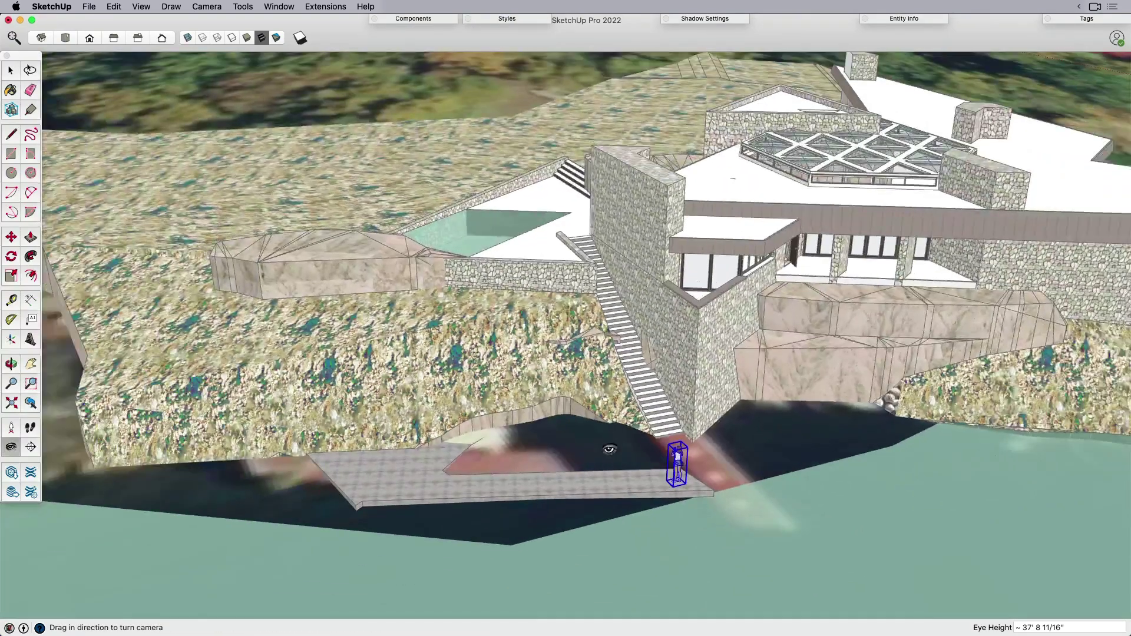
{"action": "left_click_drag", "start_coordinate": [616, 450], "coordinate": [683, 486]}
{"action": "key", "text": "h"}
{"action": "left_click_drag", "start_coordinate": [554, 533], "coordinate": [717, 463]}
{"action": "scroll", "coordinate": [718, 462], "scroll_direction": "up", "scroll_amount": 2}
- Select the whole model and move it using typed distances 6 and 2
{"action": "key", "text": "space"}
{"action": "key", "text": "super+a"}
{"action": "key", "text": "m"}
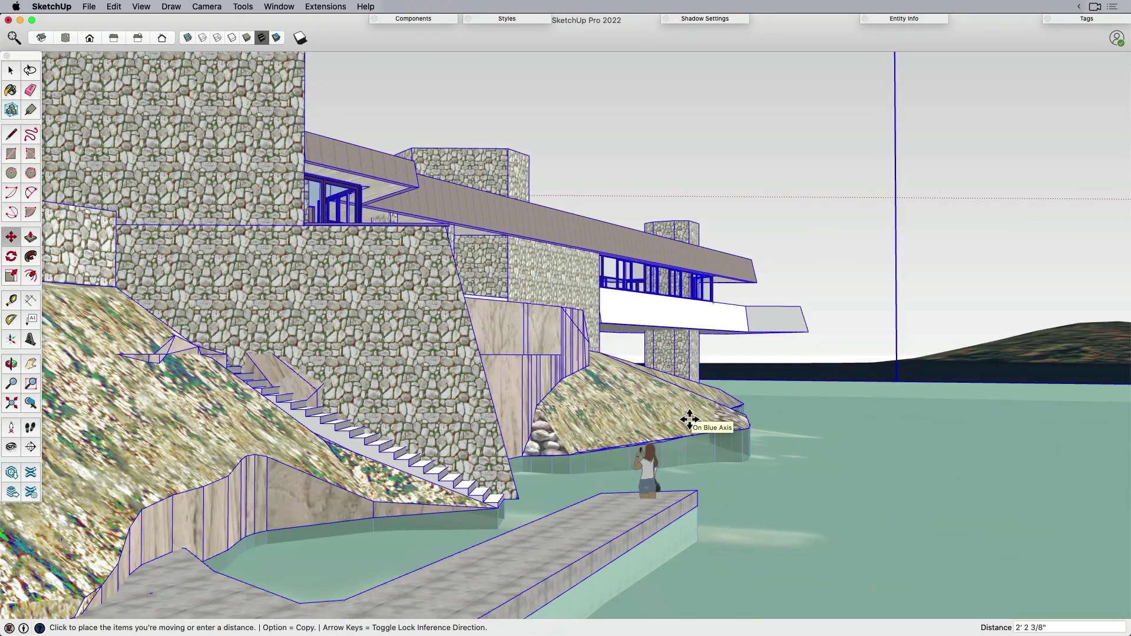
{"action": "type", "text": "6"}
{"action": "key", "text": "Return"}
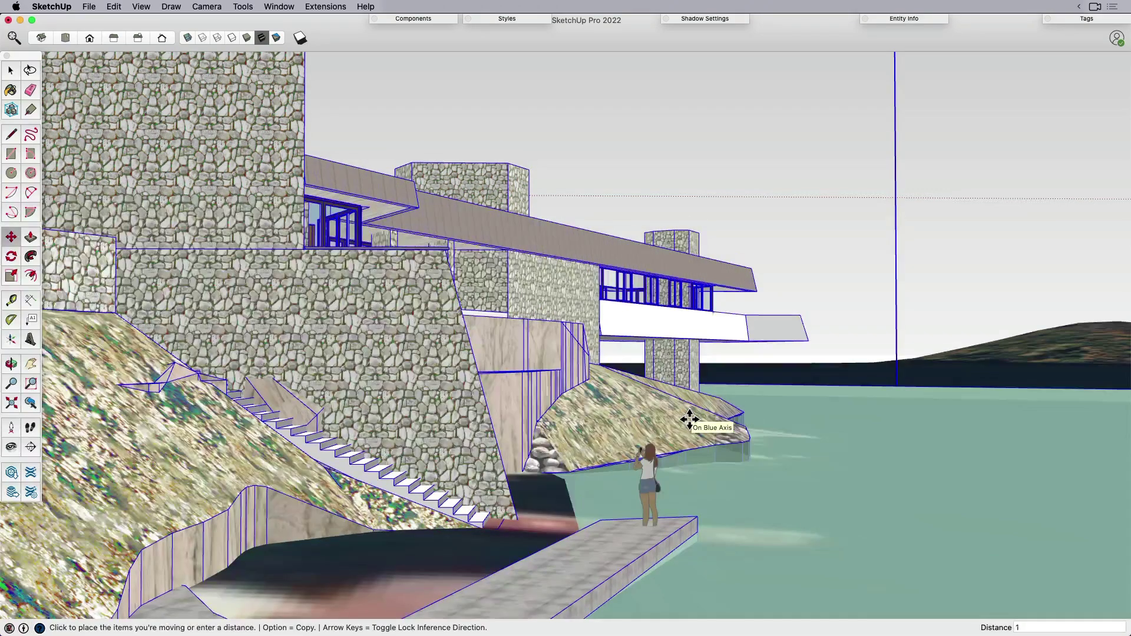
{"action": "type", "text": "2"}
{"action": "key", "text": "Return"}
{"action": "key", "text": "space"}
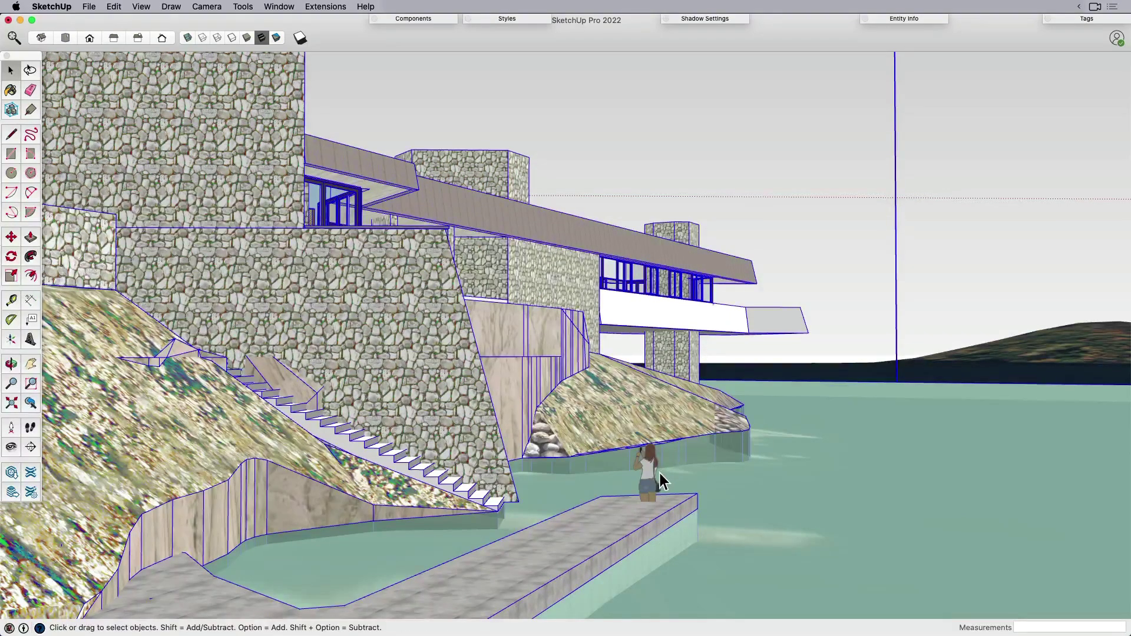
- Move the woman-with-phone figure up onto the waterside ledge
{"action": "left_click", "coordinate": [648, 474]}
{"action": "key", "text": "m"}
{"action": "left_click", "coordinate": [649, 475]}
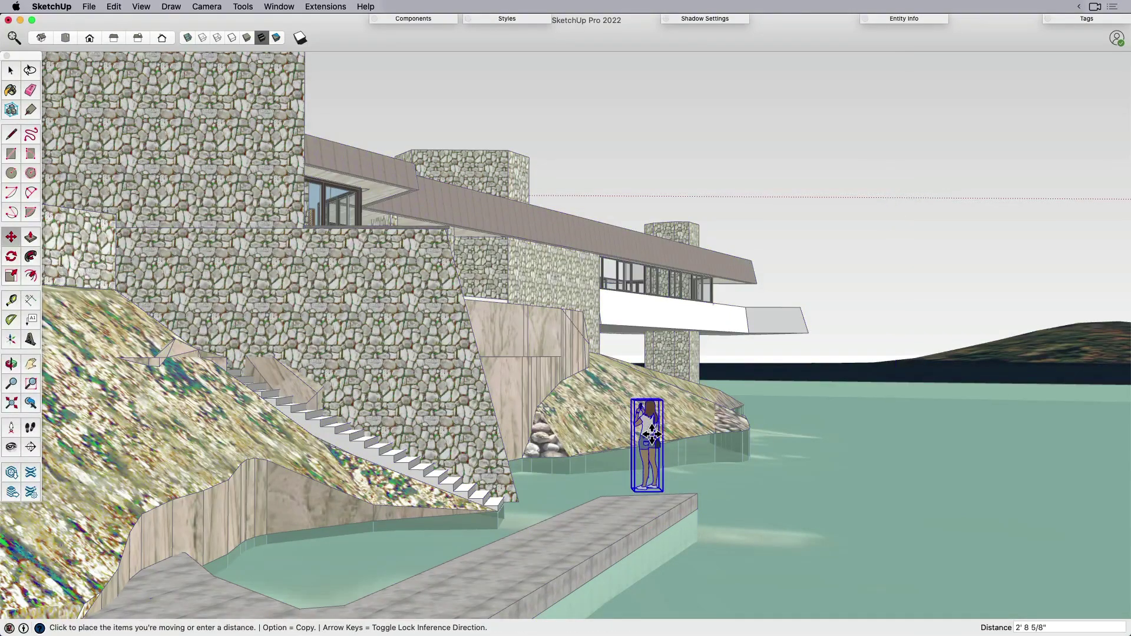
{"action": "left_click", "coordinate": [653, 465]}
{"action": "key", "text": "space"}
- Flip the figure along the Component's Red axis and deselect it
{"action": "right_click", "coordinate": [652, 451]}
{"action": "mouse_move", "coordinate": [701, 476]}
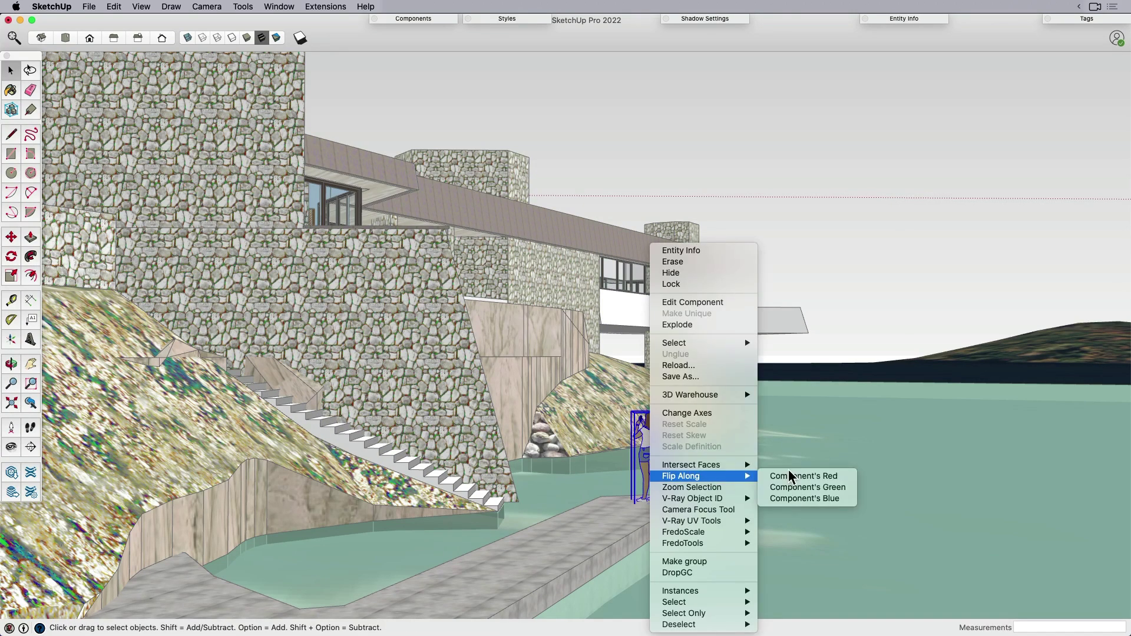
{"action": "left_click", "coordinate": [790, 478]}
{"action": "middle_click_drag", "start_coordinate": [709, 414], "coordinate": [752, 388]}
{"action": "left_click", "coordinate": [733, 401]}
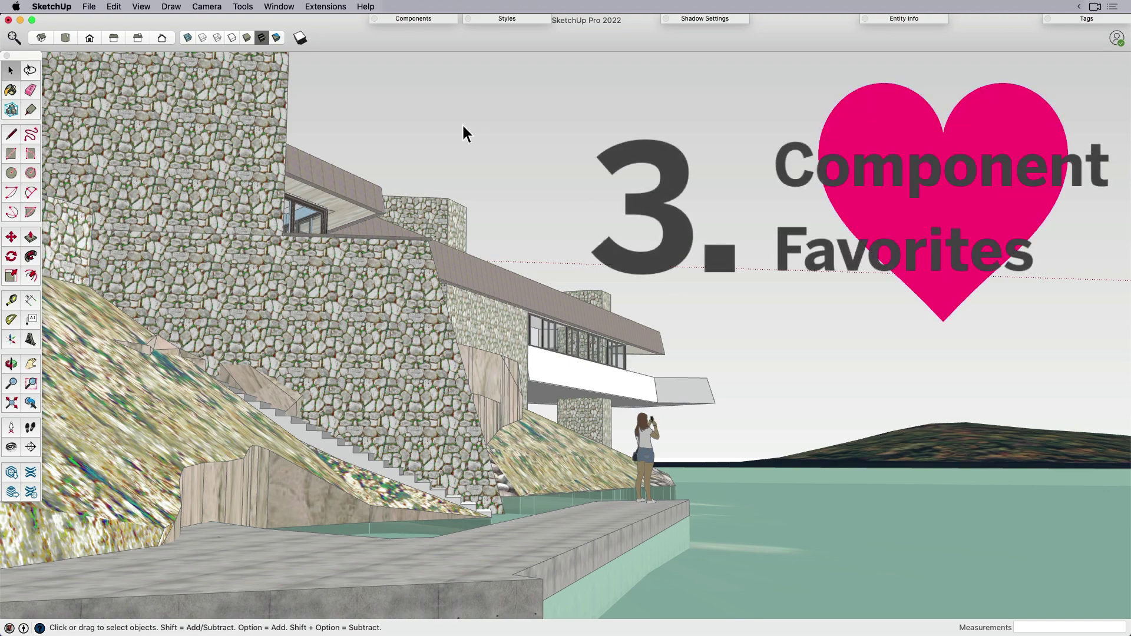
{"action": "left_click", "coordinate": [430, 19]}
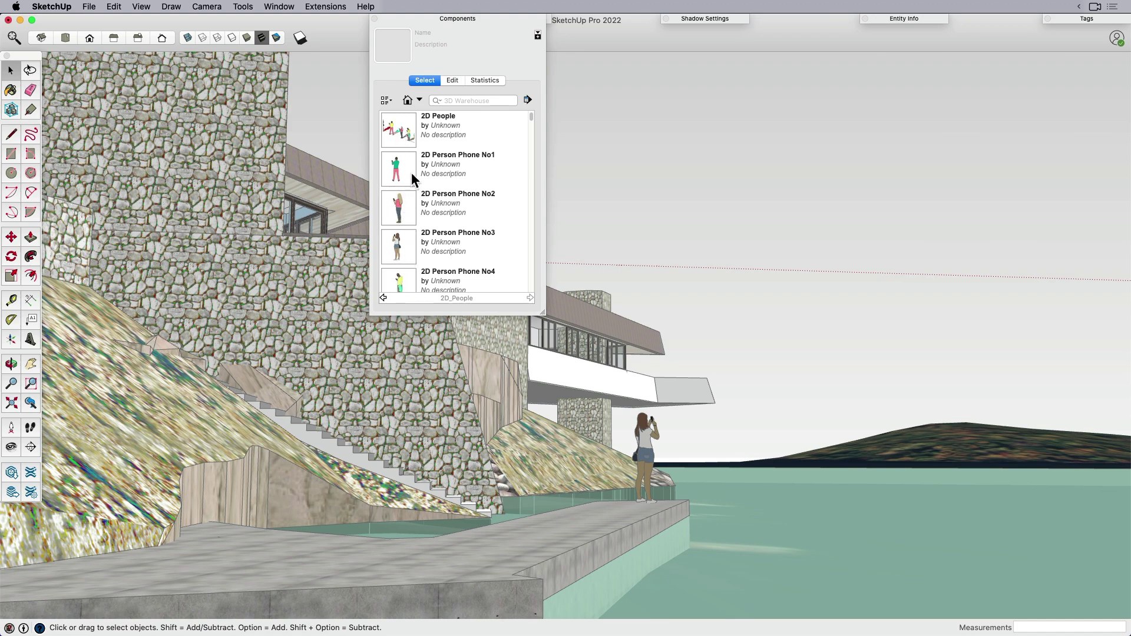
{"action": "left_click", "coordinate": [419, 99]}
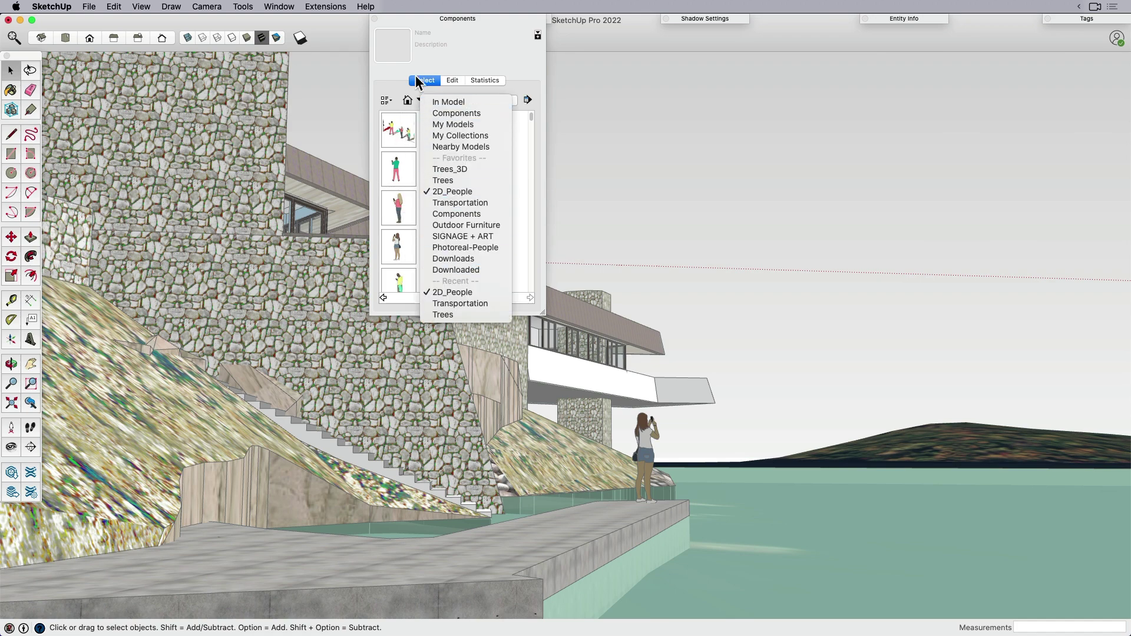
{"action": "left_click", "coordinate": [432, 62]}
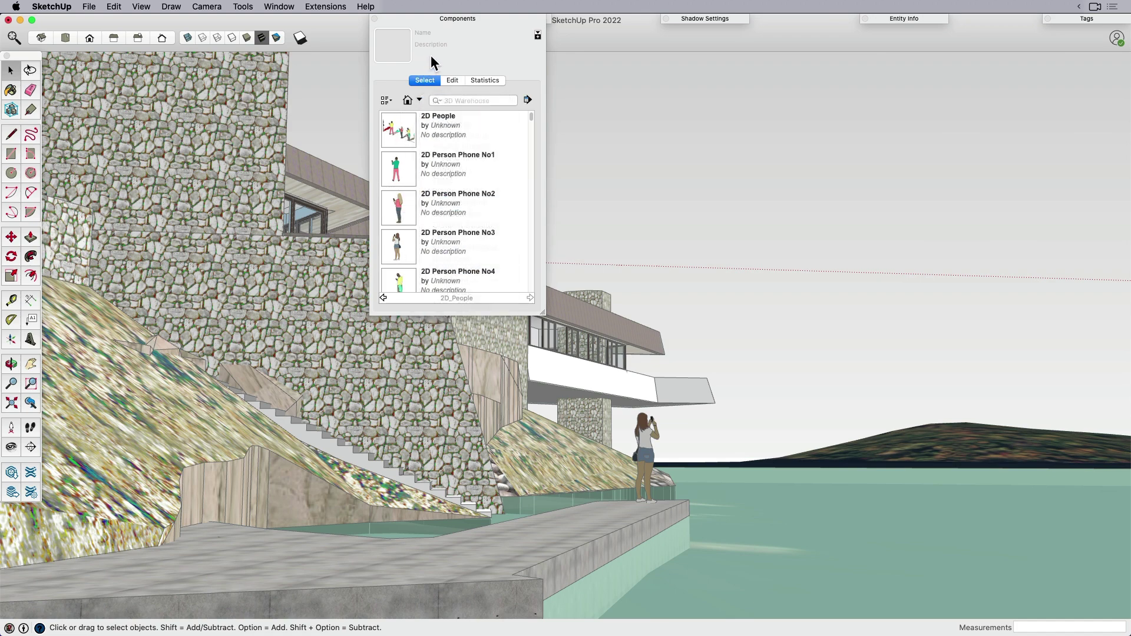
{"action": "left_click", "coordinate": [528, 100]}
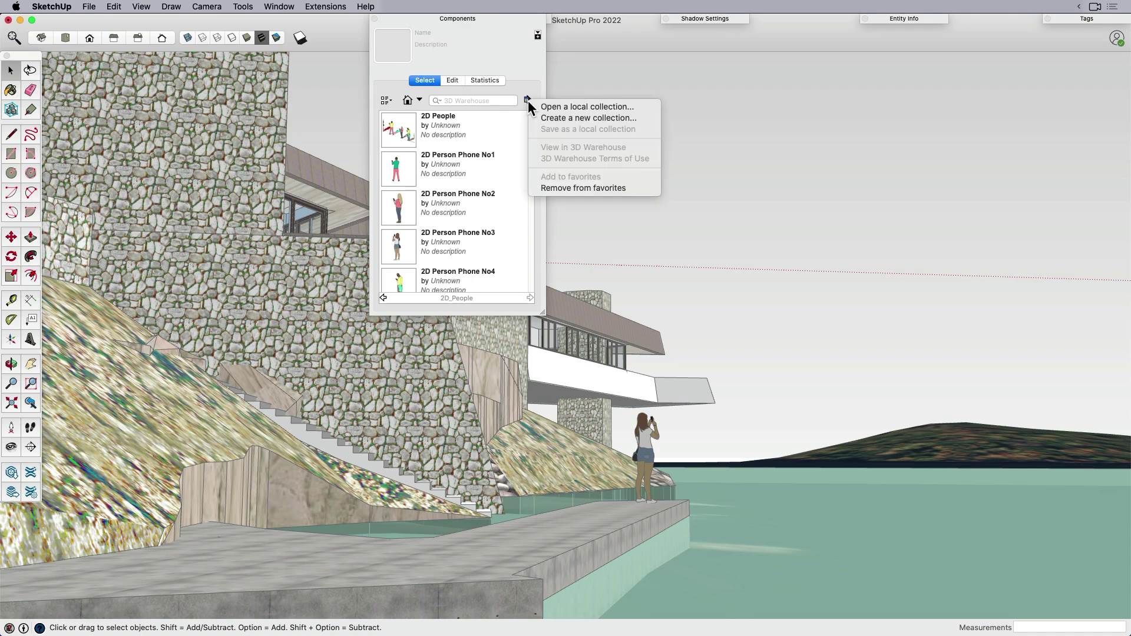
{"action": "left_click", "coordinate": [573, 117]}
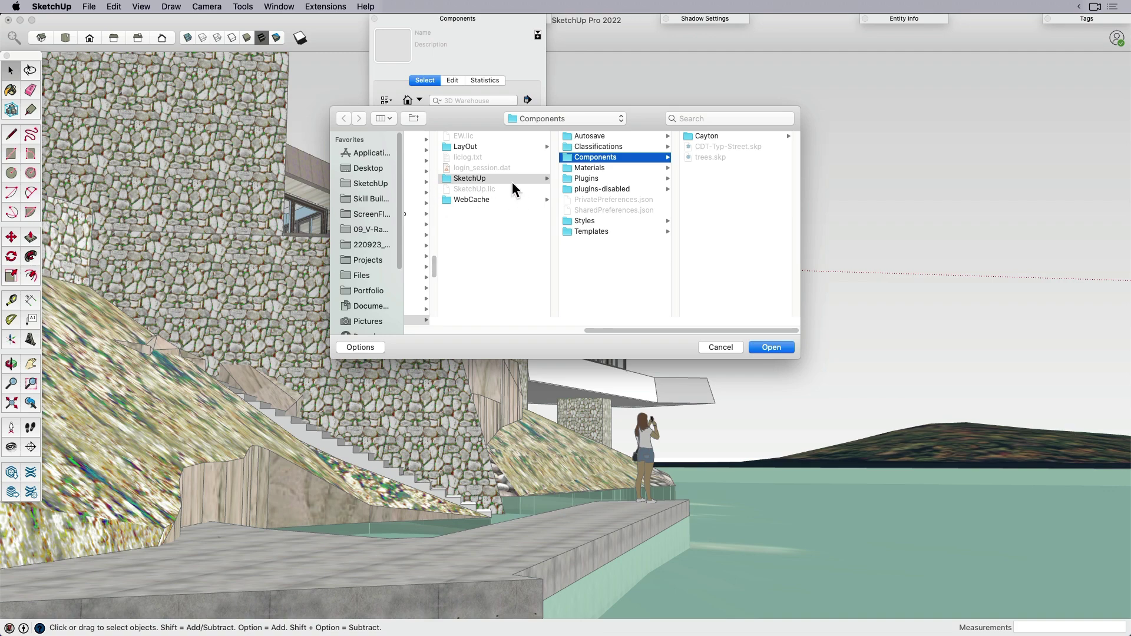
{"action": "left_click", "coordinate": [704, 136]}
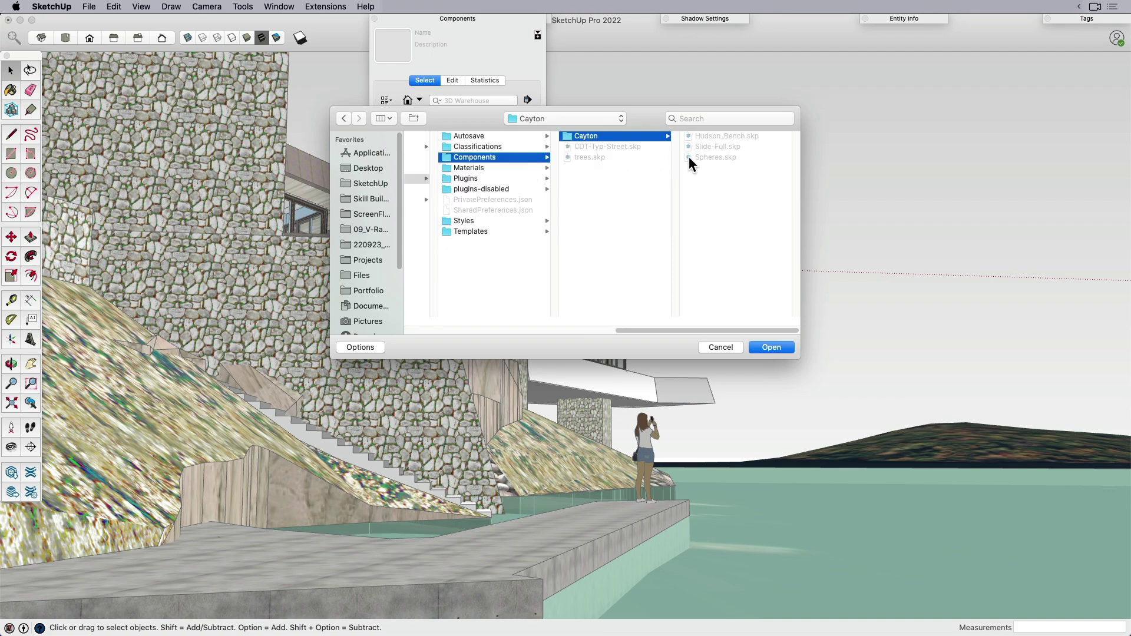
{"action": "left_click", "coordinate": [361, 348]}
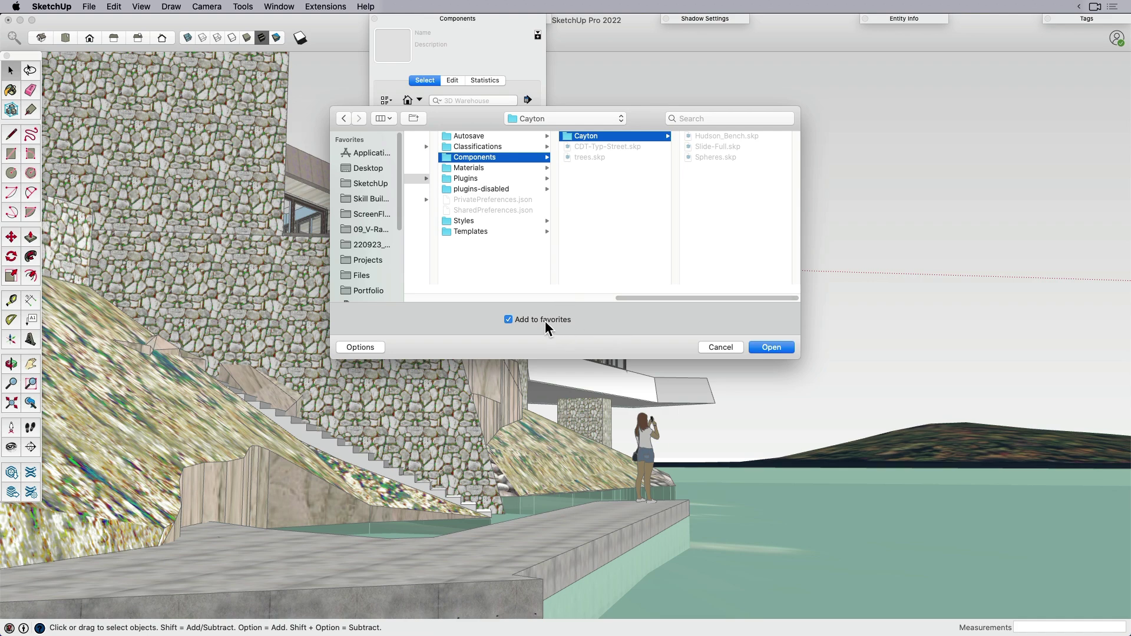
{"action": "left_click", "coordinate": [548, 323]}
{"action": "left_click", "coordinate": [720, 347]}
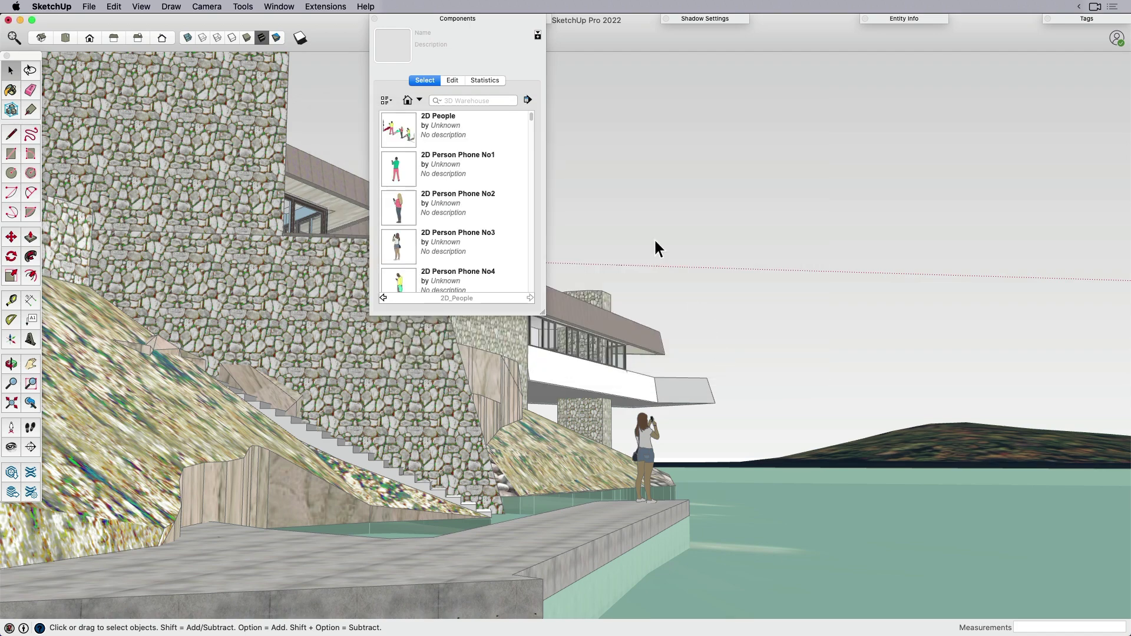
{"action": "left_click", "coordinate": [420, 101]}
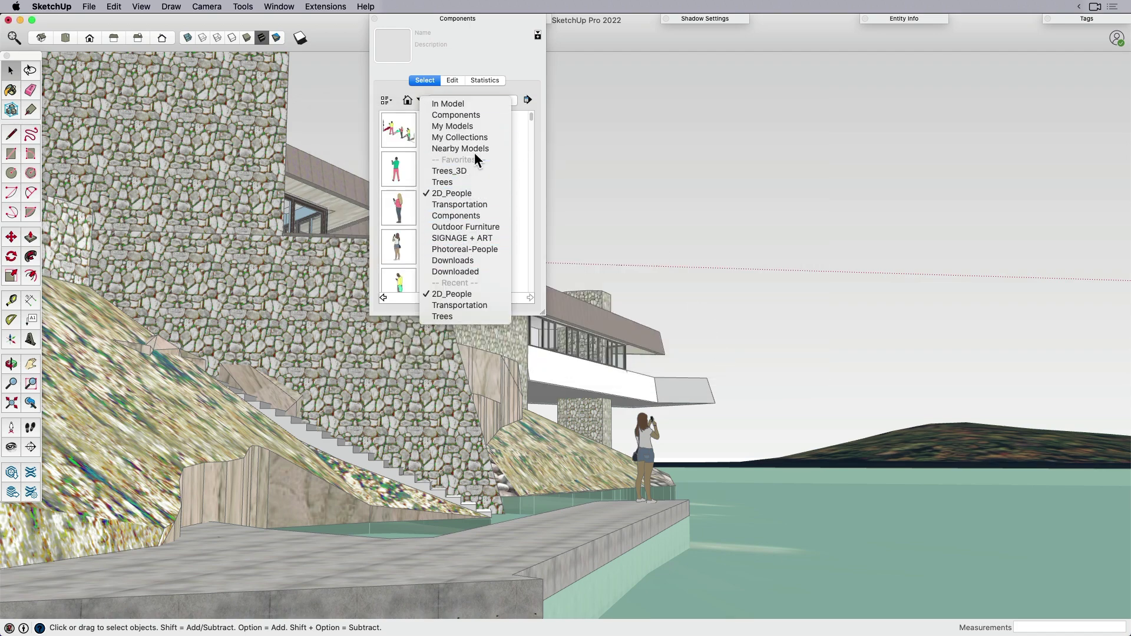
{"action": "left_click", "coordinate": [475, 117]}
{"action": "left_click", "coordinate": [469, 17]}
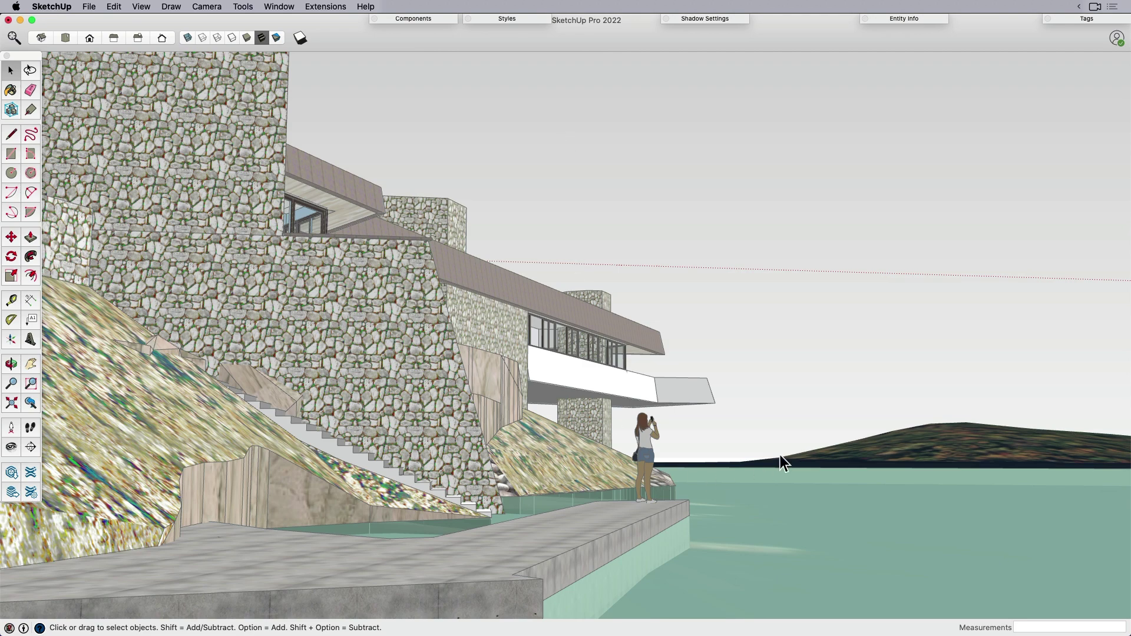
- Orbit to a frontal view, apply the Hidden Line face style, and open Edge settings
{"action": "middle_click_drag", "start_coordinate": [823, 377], "coordinate": [694, 430]}
{"action": "scroll", "coordinate": [725, 400], "scroll_direction": "down", "scroll_amount": 5}
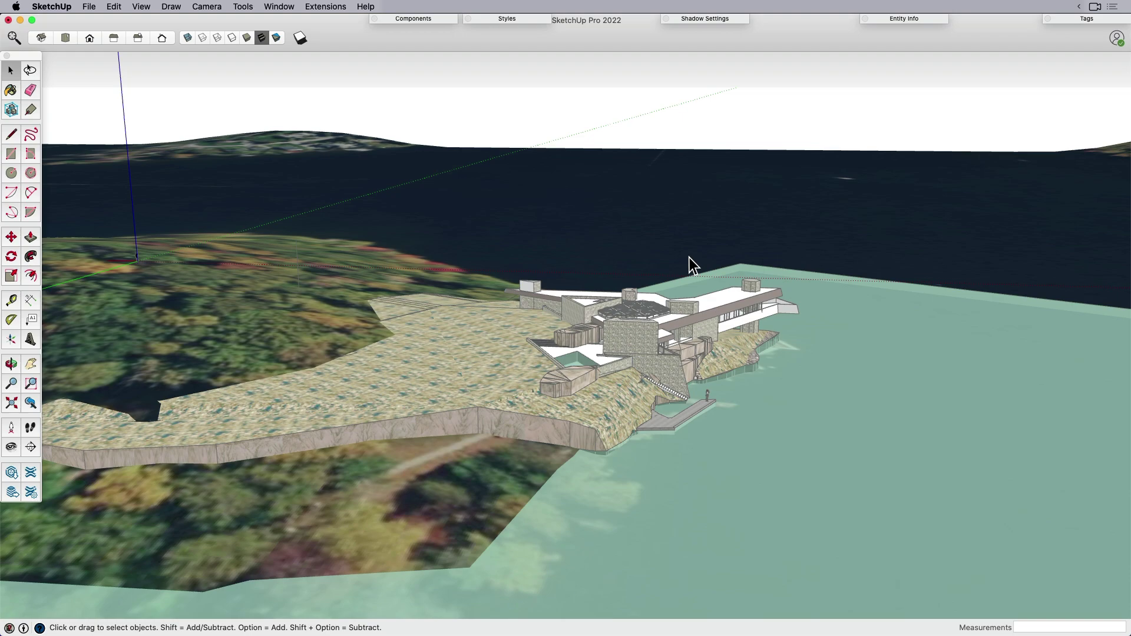
{"action": "scroll", "coordinate": [720, 377], "scroll_direction": "up", "scroll_amount": 6}
{"action": "middle_click_drag", "start_coordinate": [750, 397], "coordinate": [606, 354]}
{"action": "scroll", "coordinate": [612, 333], "scroll_direction": "up", "scroll_amount": 4}
{"action": "scroll", "coordinate": [607, 360], "scroll_direction": "down", "scroll_amount": 2}
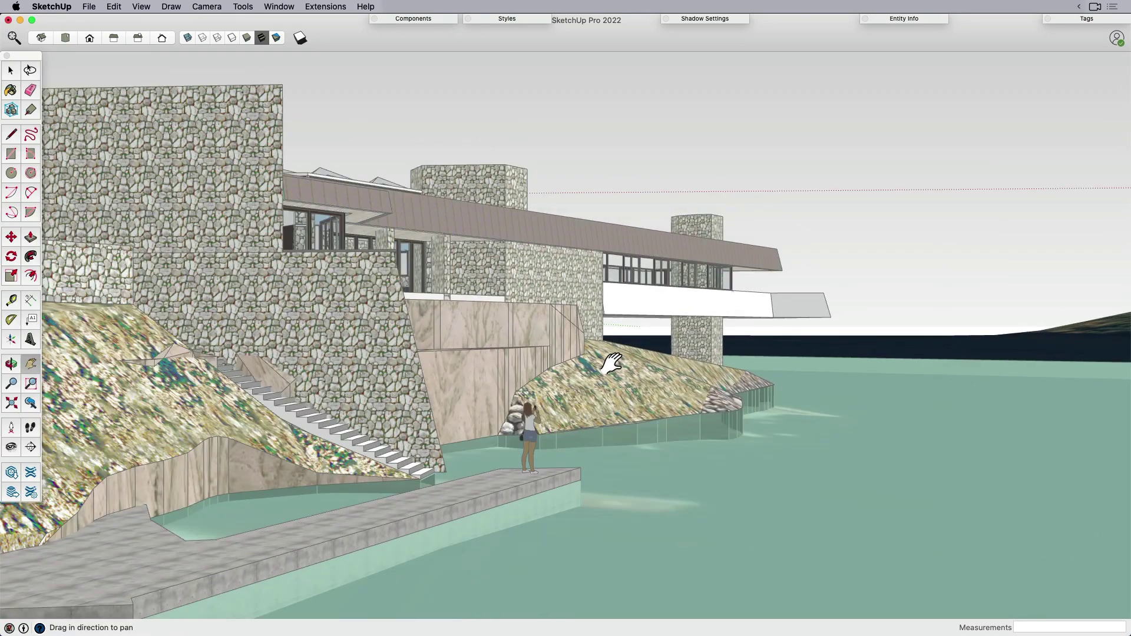
{"action": "middle_click_drag", "start_coordinate": [607, 361], "coordinate": [551, 375]}
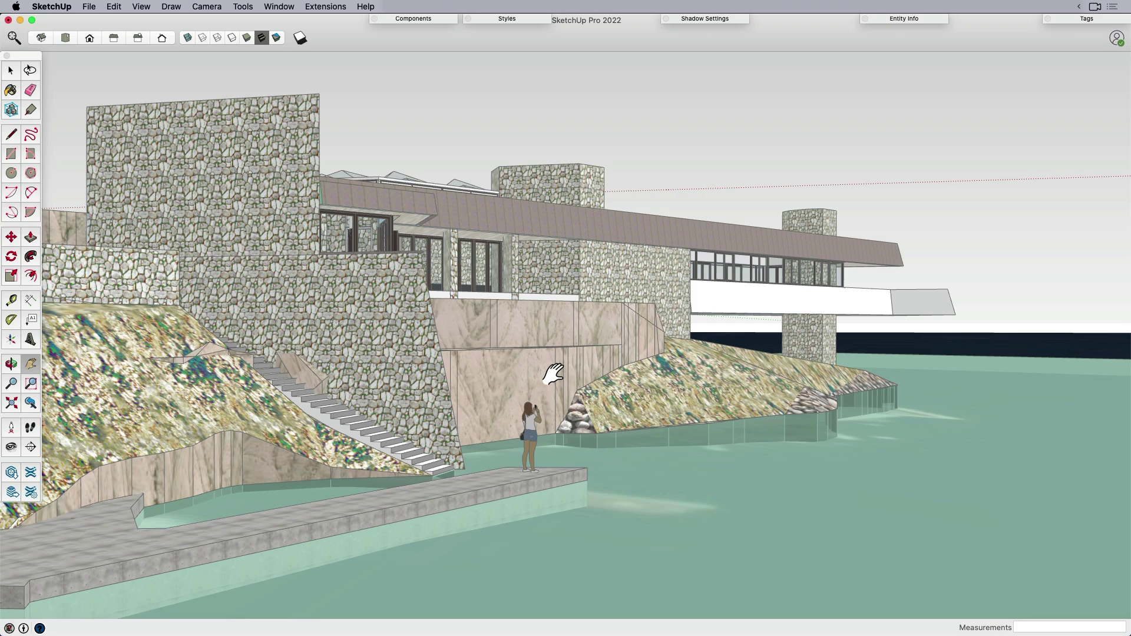
{"action": "middle_click_drag", "start_coordinate": [554, 373], "coordinate": [487, 416]}
{"action": "left_click", "coordinate": [232, 37]}
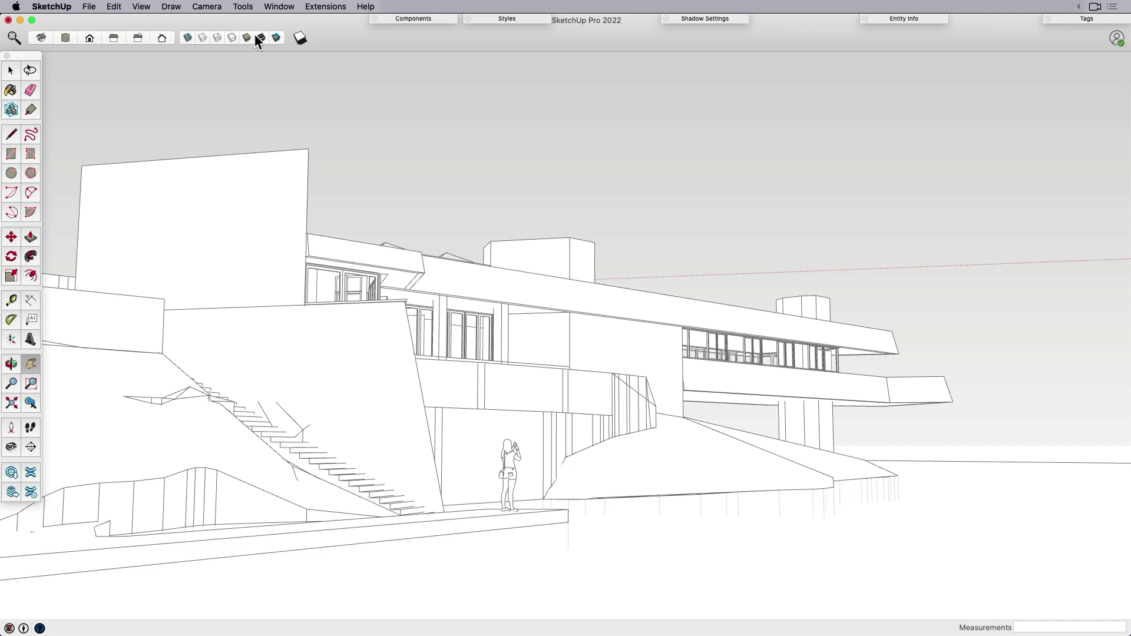
{"action": "left_click", "coordinate": [508, 20]}
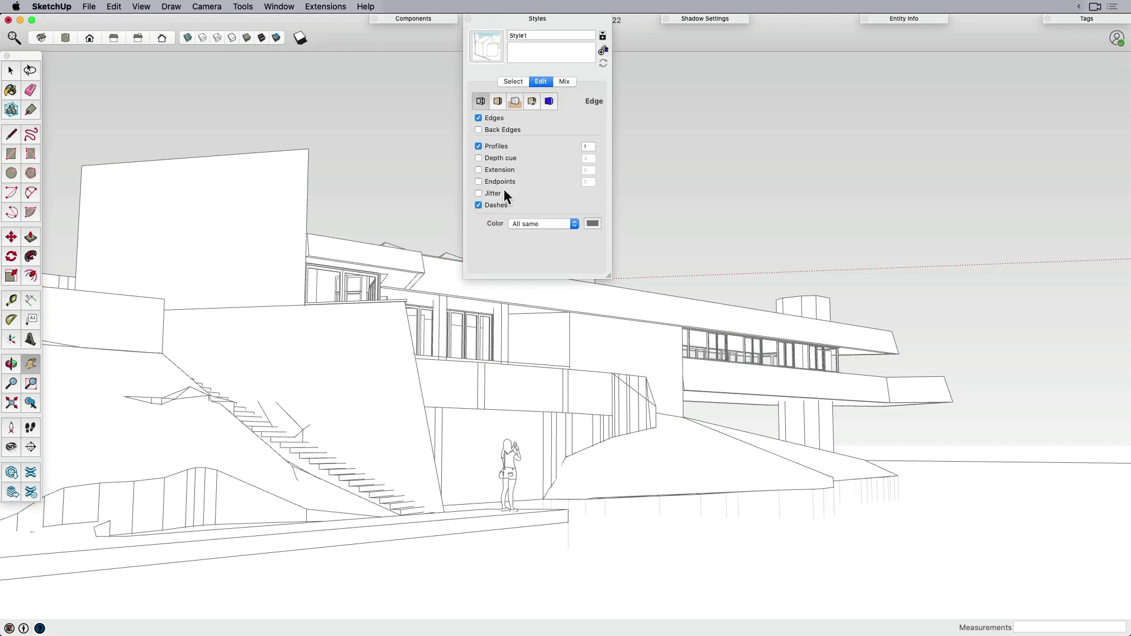
- Try magenta and then black as the edge colour
{"action": "left_click", "coordinate": [593, 224]}
{"action": "left_click", "coordinate": [1121, 462]}
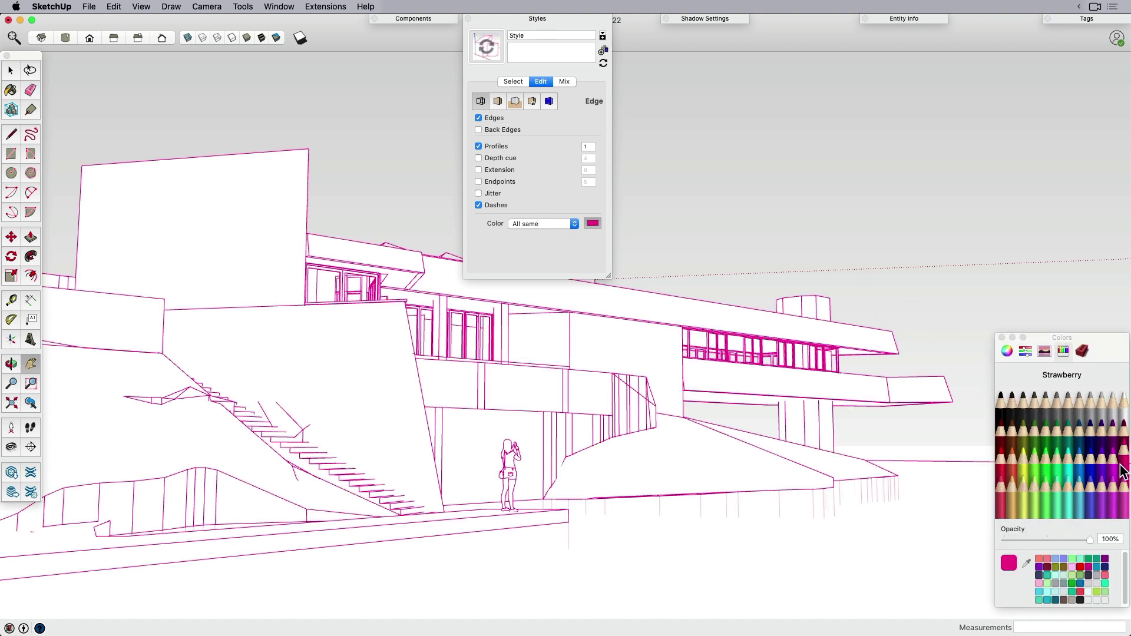
{"action": "left_click", "coordinate": [1003, 408]}
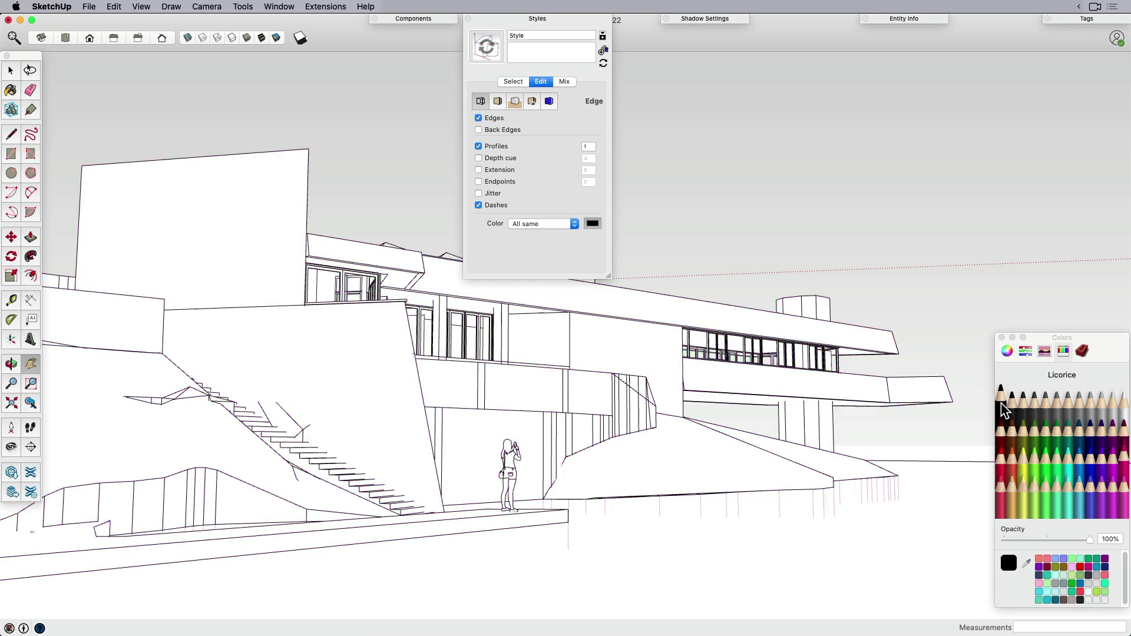
- Try a profile line width of 4, then return it to 1
{"action": "left_click", "coordinate": [588, 147]}
{"action": "type", "text": "4"}
{"action": "key", "text": "Return"}
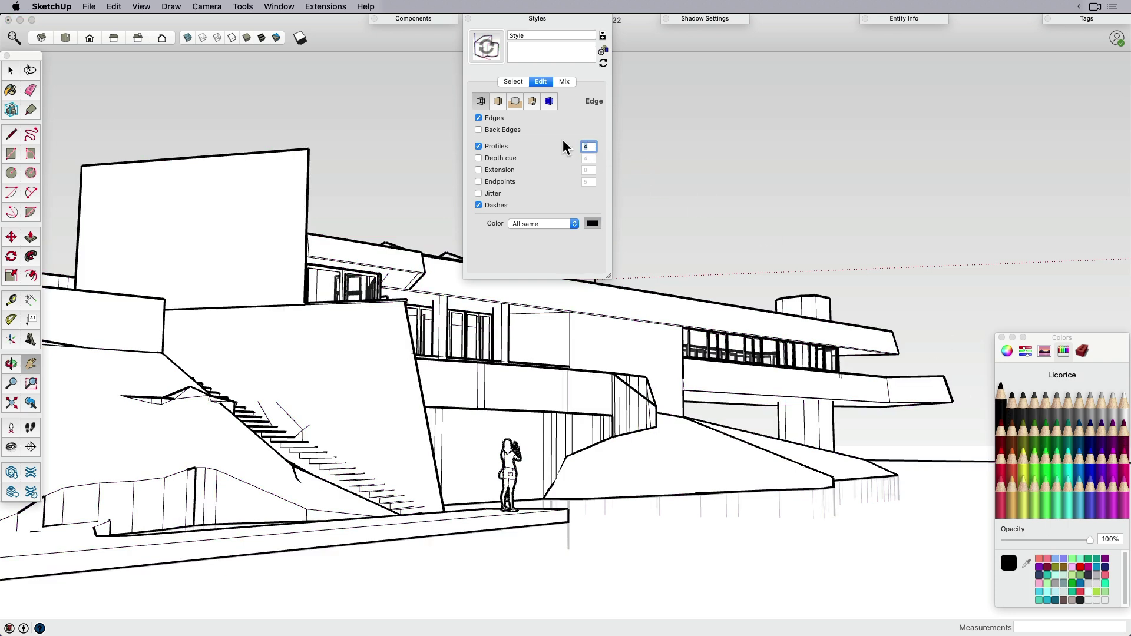
{"action": "type", "text": "1"}
{"action": "key", "text": "Return"}
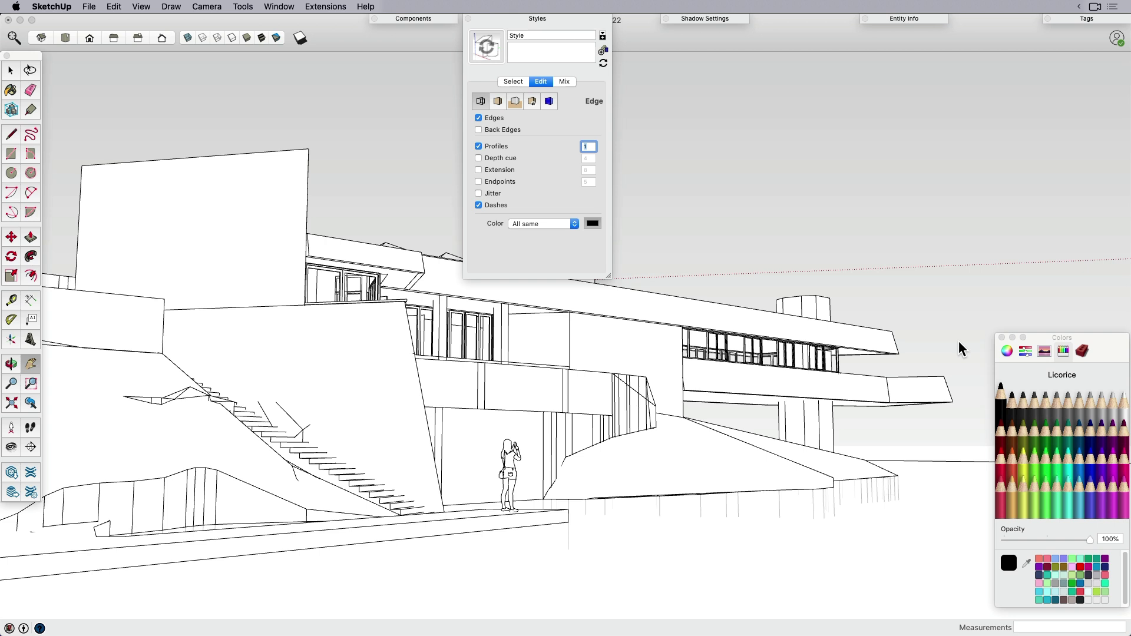
- Compare several greys, including Aluminum and Nickel, and settle on Steel grey edges
{"action": "left_click", "coordinate": [1045, 403]}
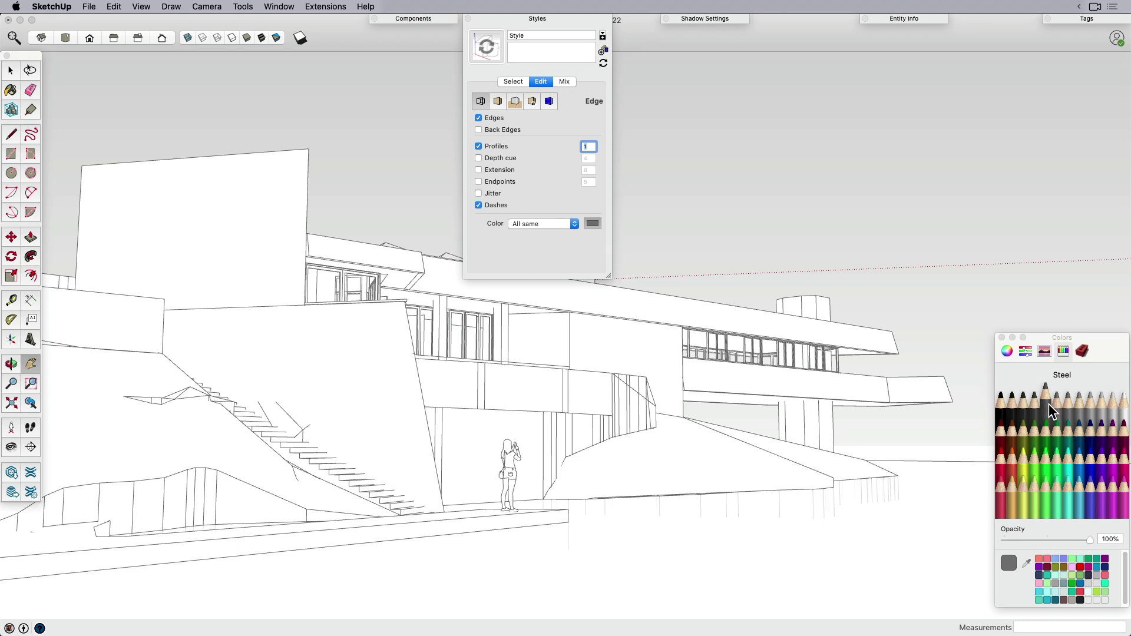
{"action": "left_click", "coordinate": [1057, 407]}
{"action": "left_click", "coordinate": [1068, 413]}
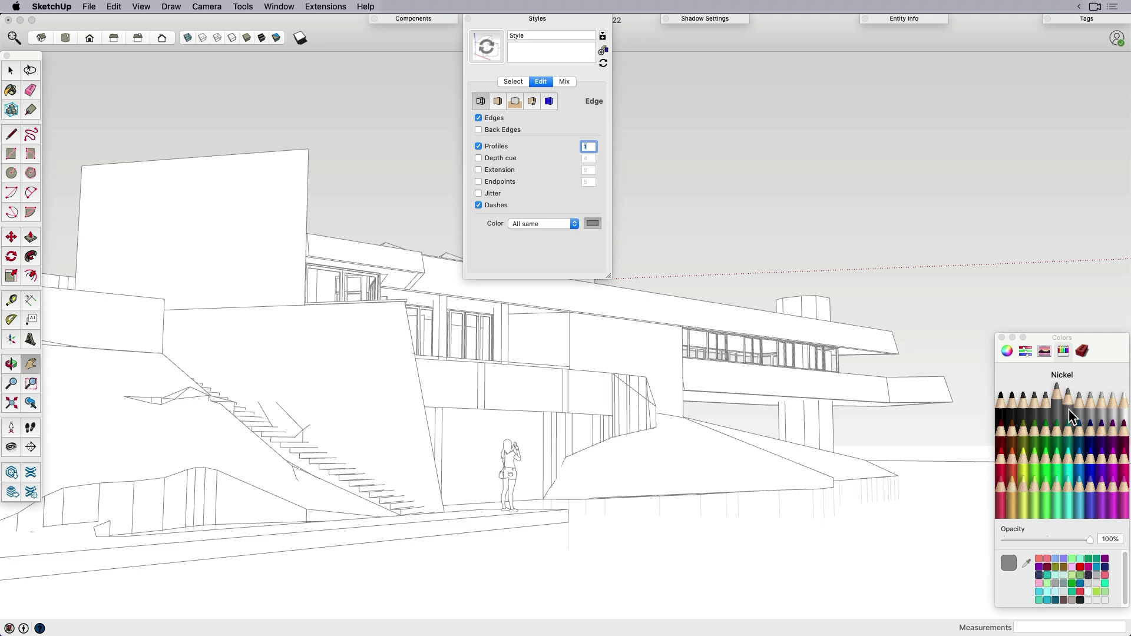
{"action": "left_click", "coordinate": [1079, 416]}
{"action": "left_click", "coordinate": [1072, 416]}
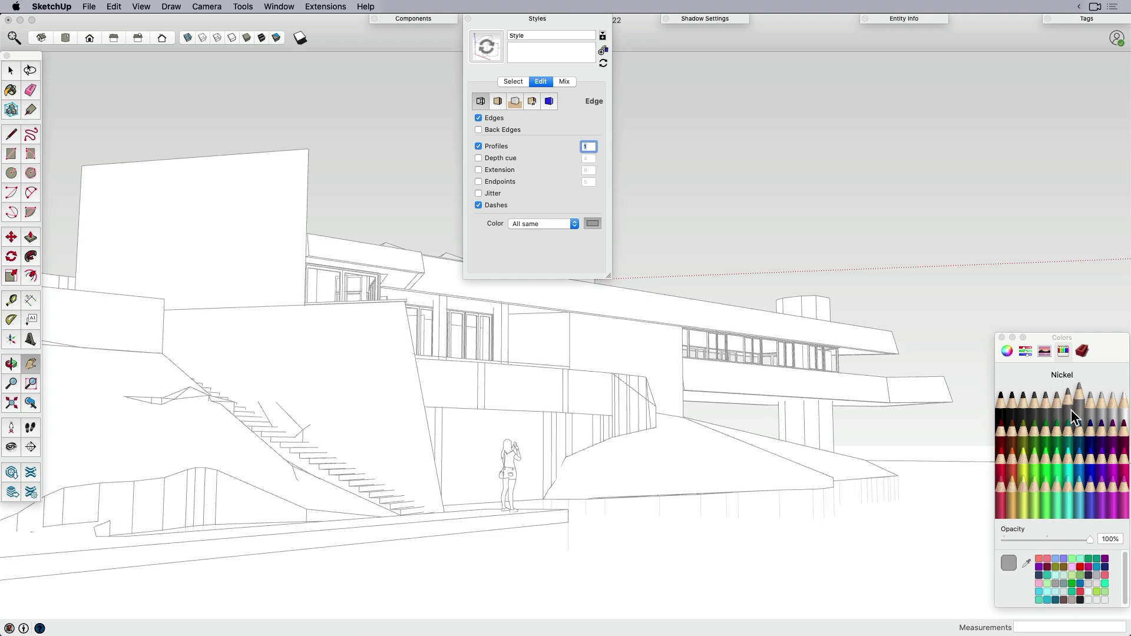
{"action": "left_click", "coordinate": [1079, 413]}
{"action": "left_click", "coordinate": [1047, 406]}
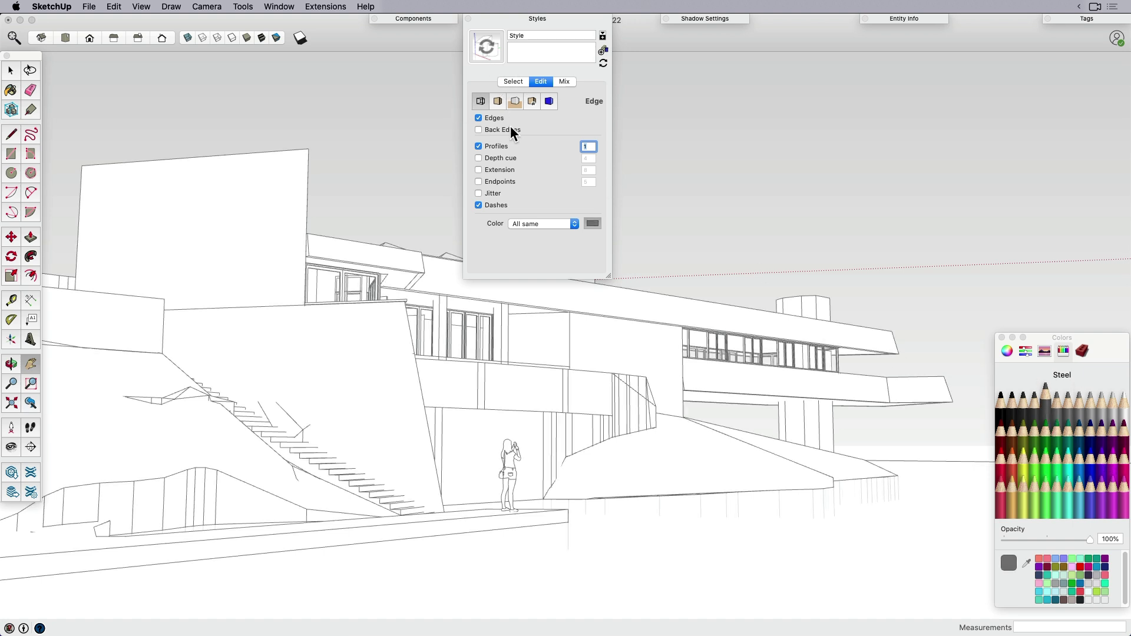
- Add Sky.jpg as a new background watermark for the style
{"action": "left_click", "coordinate": [531, 101]}
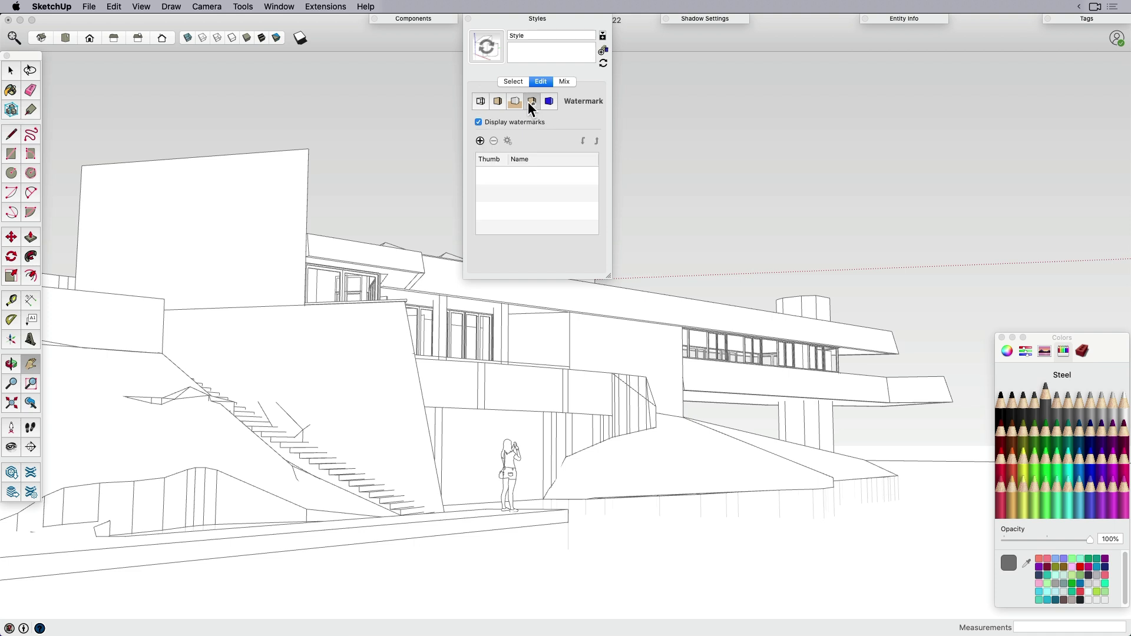
{"action": "left_click", "coordinate": [479, 141]}
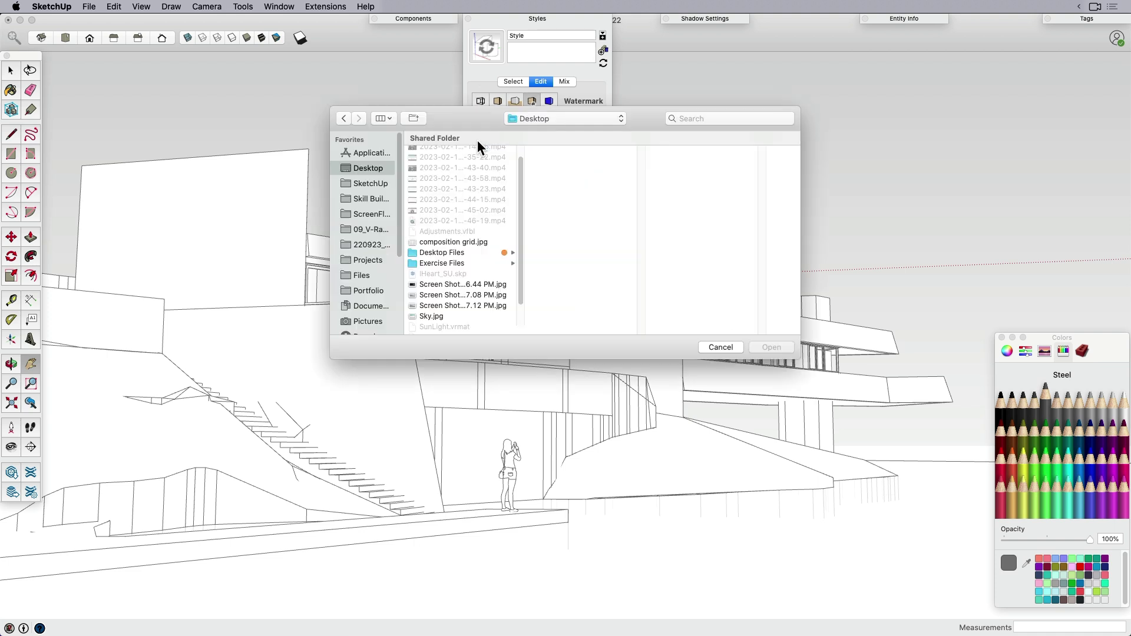
{"action": "left_click", "coordinate": [431, 316]}
{"action": "left_click", "coordinate": [771, 347]}
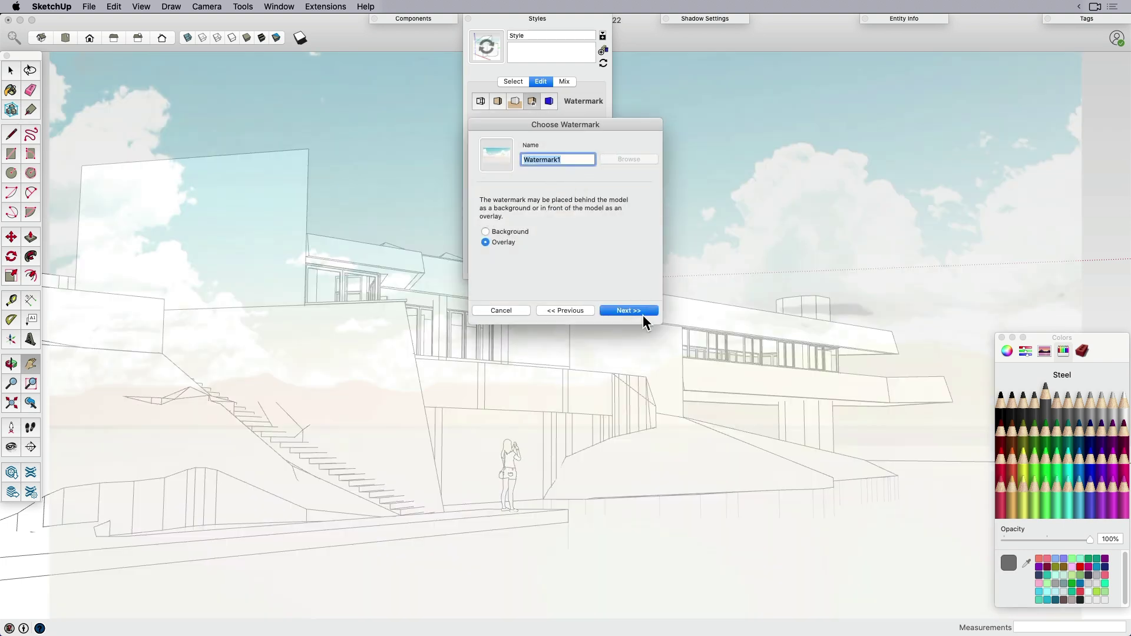
{"action": "left_click", "coordinate": [635, 311]}
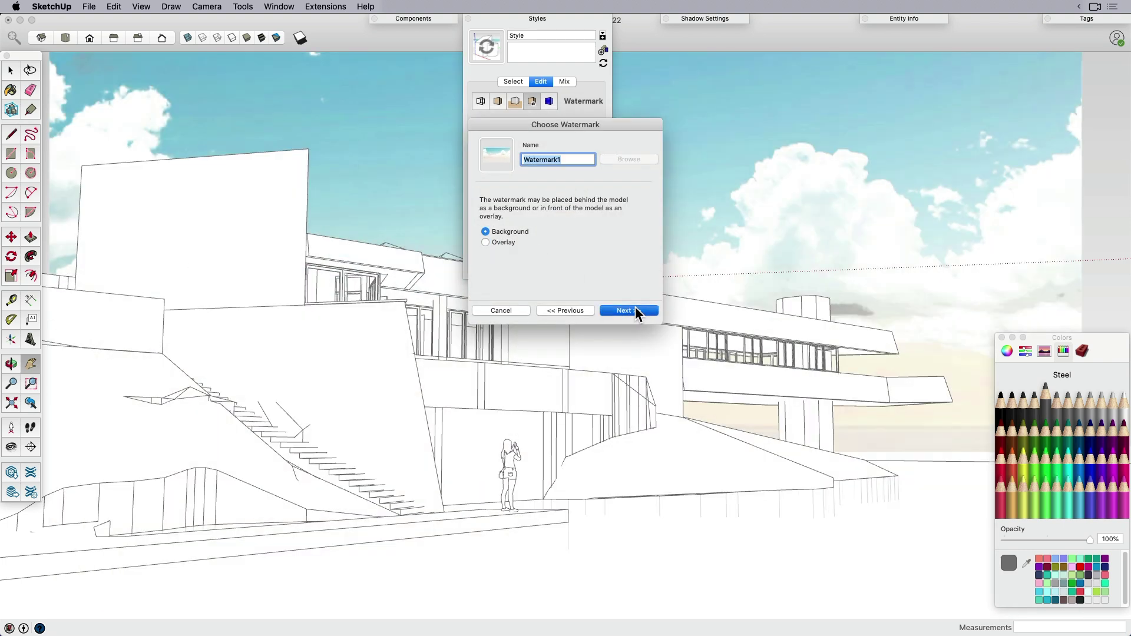
{"action": "left_click", "coordinate": [626, 307]}
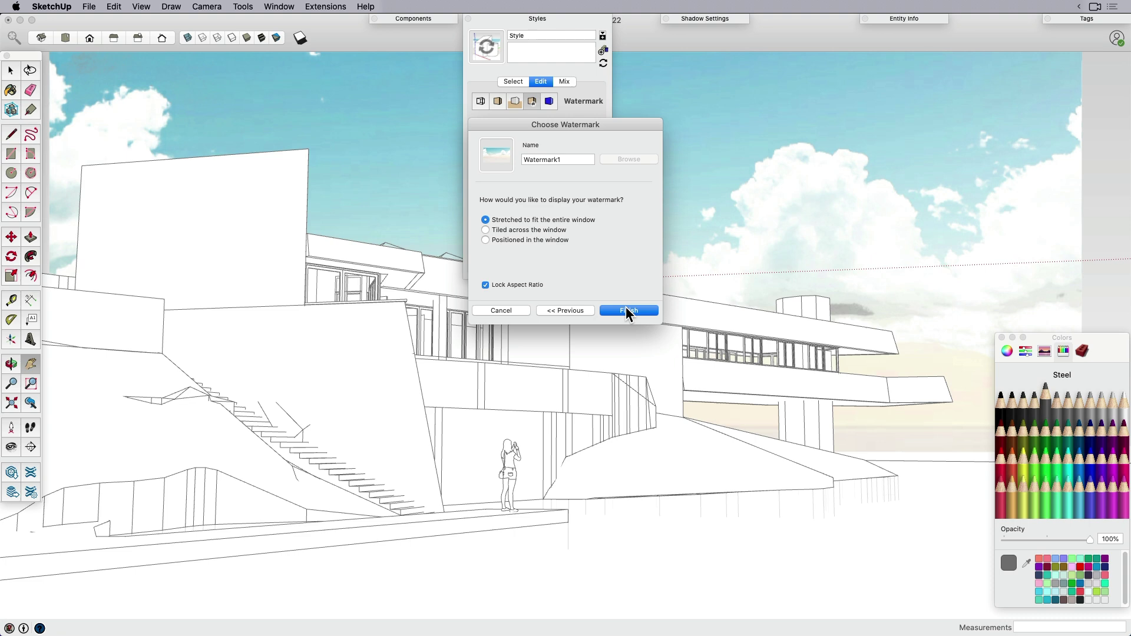
- Position the sky image top-right at full scale, finish, and update the style
{"action": "left_click", "coordinate": [543, 240]}
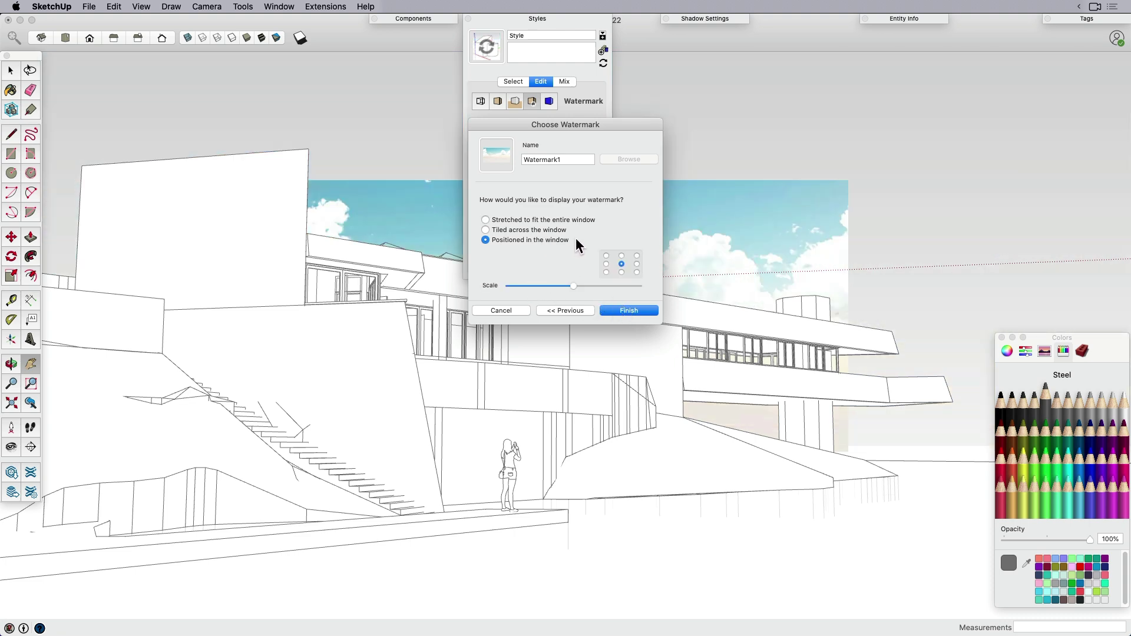
{"action": "left_click", "coordinate": [637, 256]}
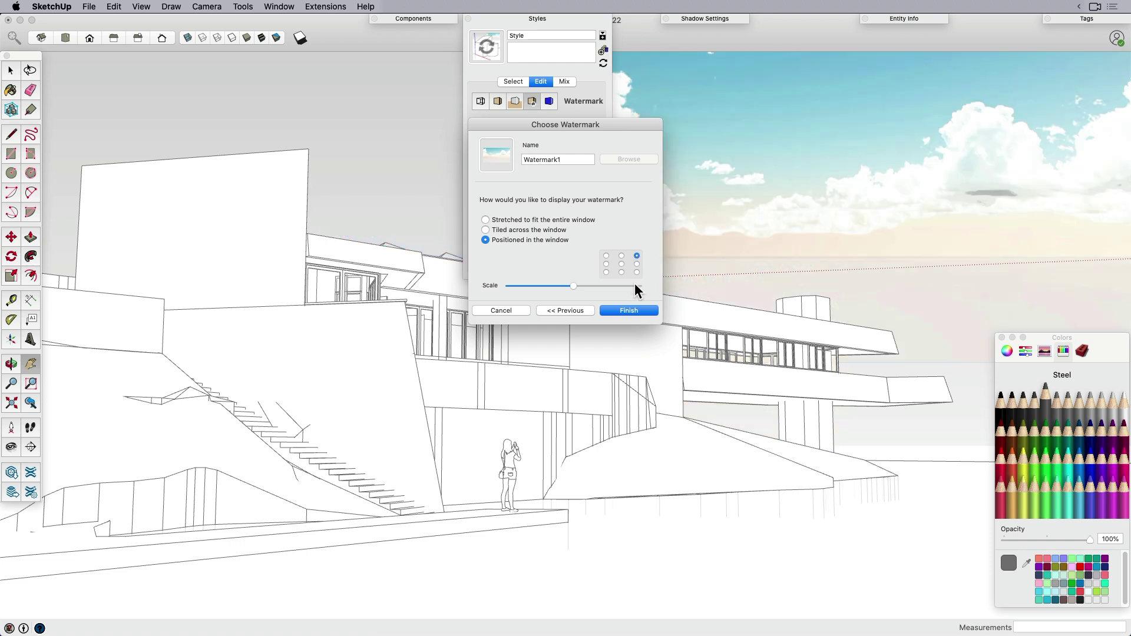
{"action": "left_click_drag", "start_coordinate": [611, 285], "coordinate": [661, 287]}
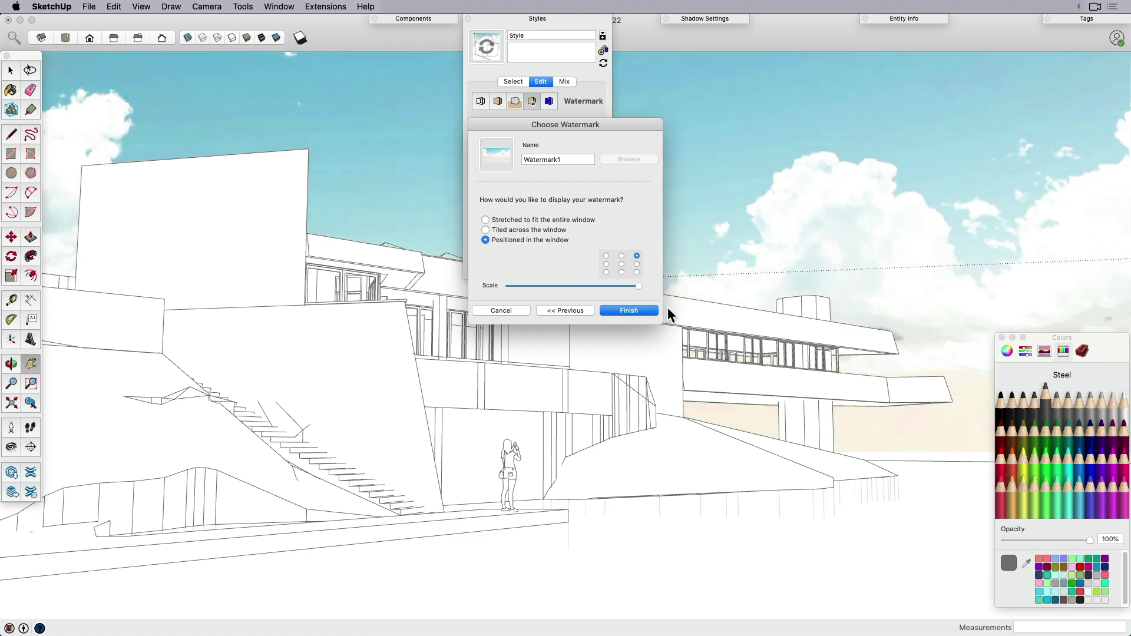
{"action": "left_click", "coordinate": [1002, 337]}
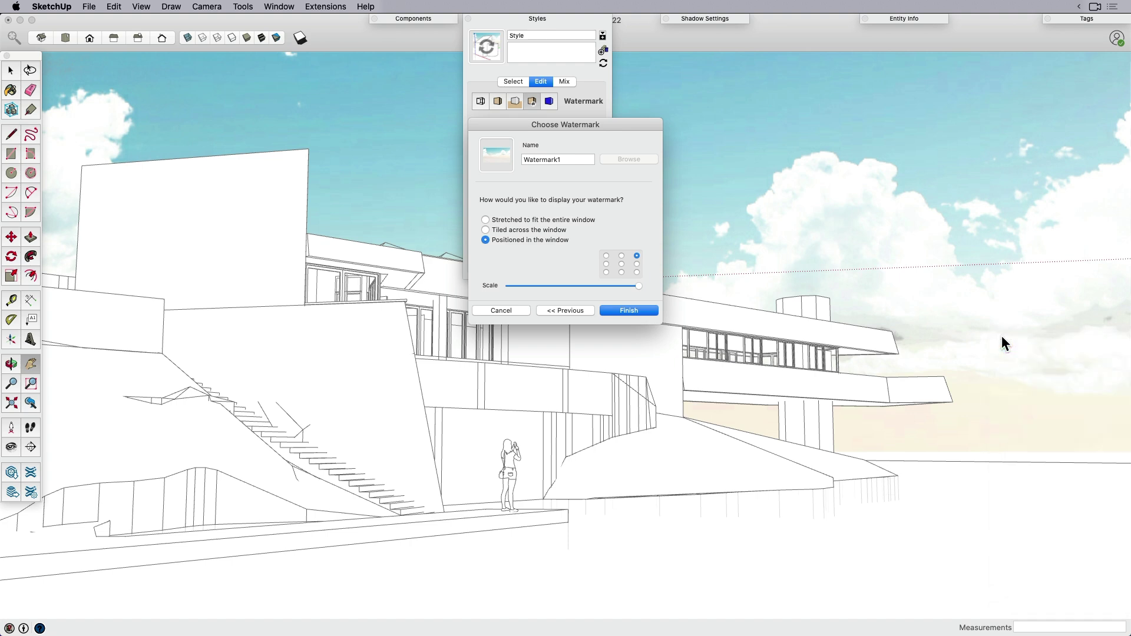
{"action": "left_click", "coordinate": [650, 309]}
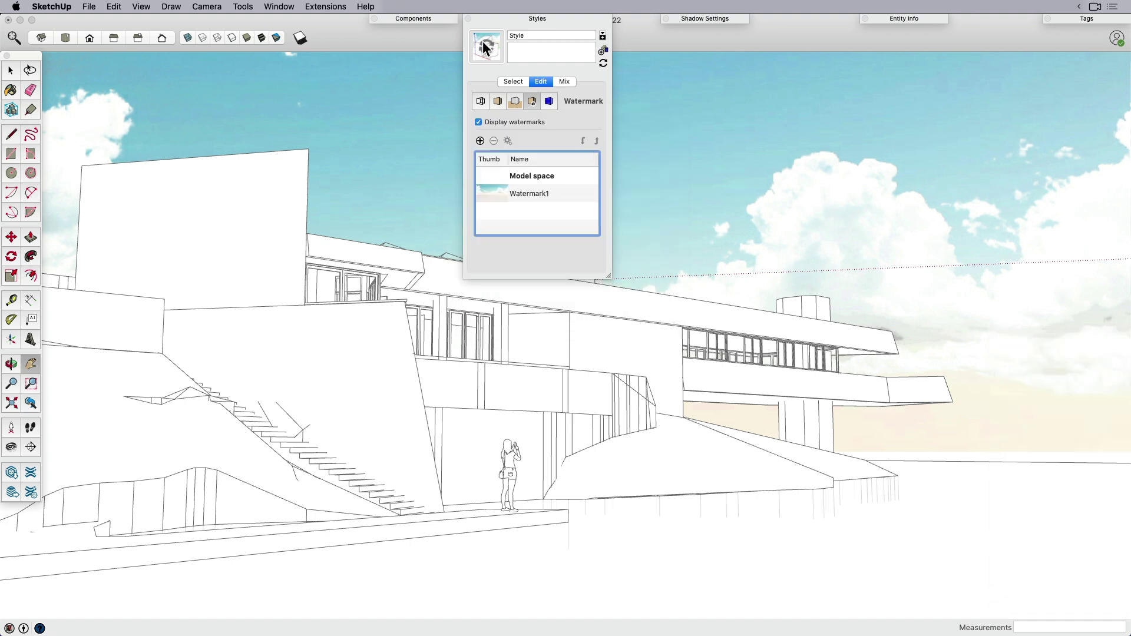
{"action": "left_click", "coordinate": [603, 50]}
- Pan, orbit, zoom and look around to frame the whole house from farther back against the sky
{"action": "left_click", "coordinate": [829, 232]}
{"action": "left_click_drag", "start_coordinate": [768, 373], "coordinate": [757, 351]}
{"action": "middle_click_drag", "start_coordinate": [757, 351], "coordinate": [783, 369], "text": "shift"}
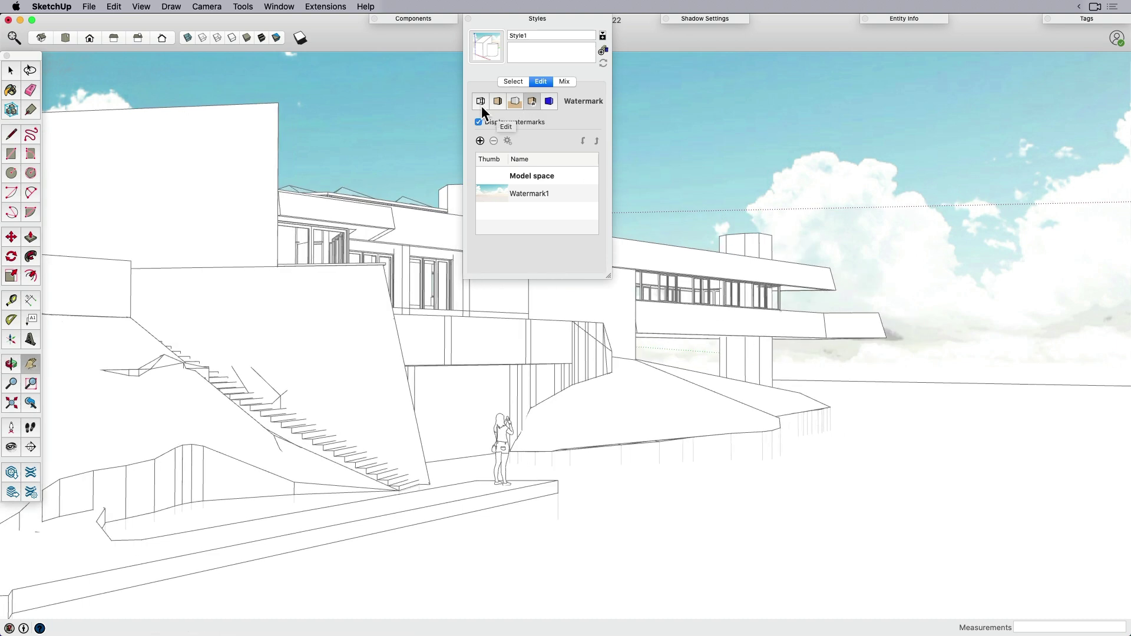
{"action": "middle_click_drag", "start_coordinate": [677, 328], "coordinate": [627, 406], "text": "shift"}
{"action": "scroll", "coordinate": [625, 287], "scroll_direction": "up", "scroll_amount": 10}
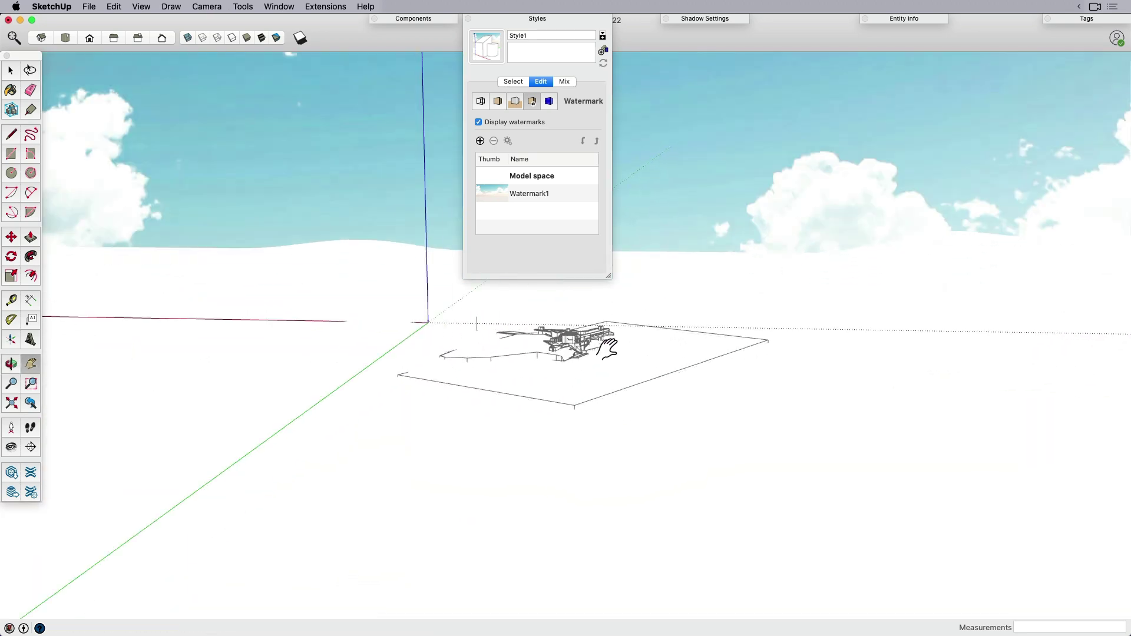
{"action": "scroll", "coordinate": [587, 335], "scroll_direction": "up", "scroll_amount": 10}
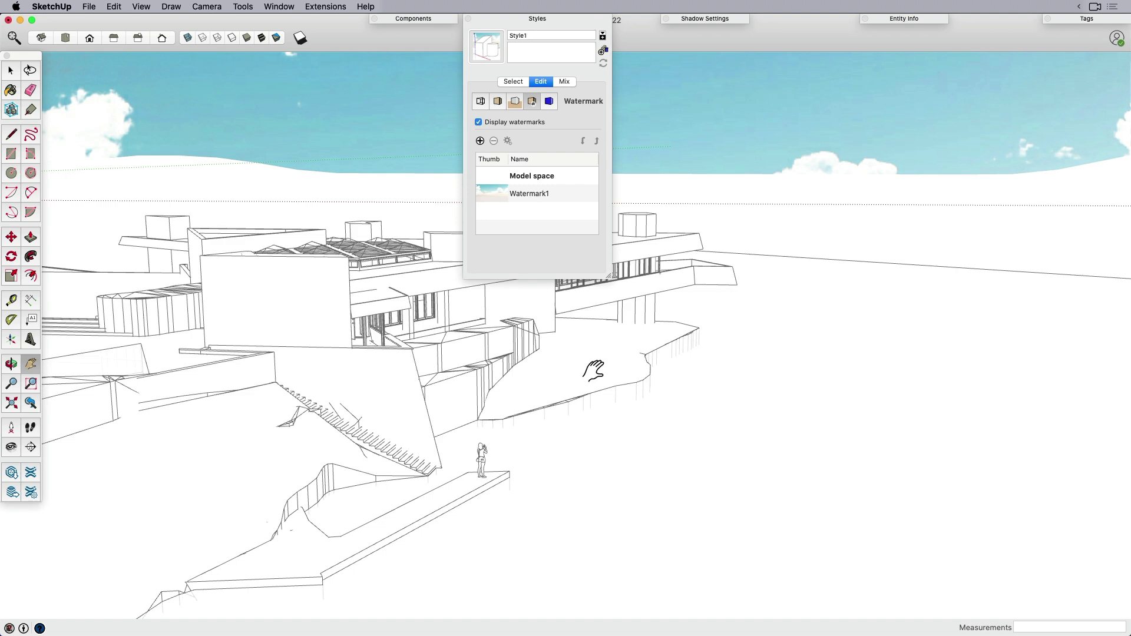
{"action": "key", "text": "shift+l"}
{"action": "left_click_drag", "start_coordinate": [588, 371], "coordinate": [590, 375]}
{"action": "middle_click_drag", "start_coordinate": [589, 375], "coordinate": [532, 411]}
{"action": "key", "text": "space"}
- Load composition grid.jpg as a second watermark
{"action": "left_click", "coordinate": [507, 194]}
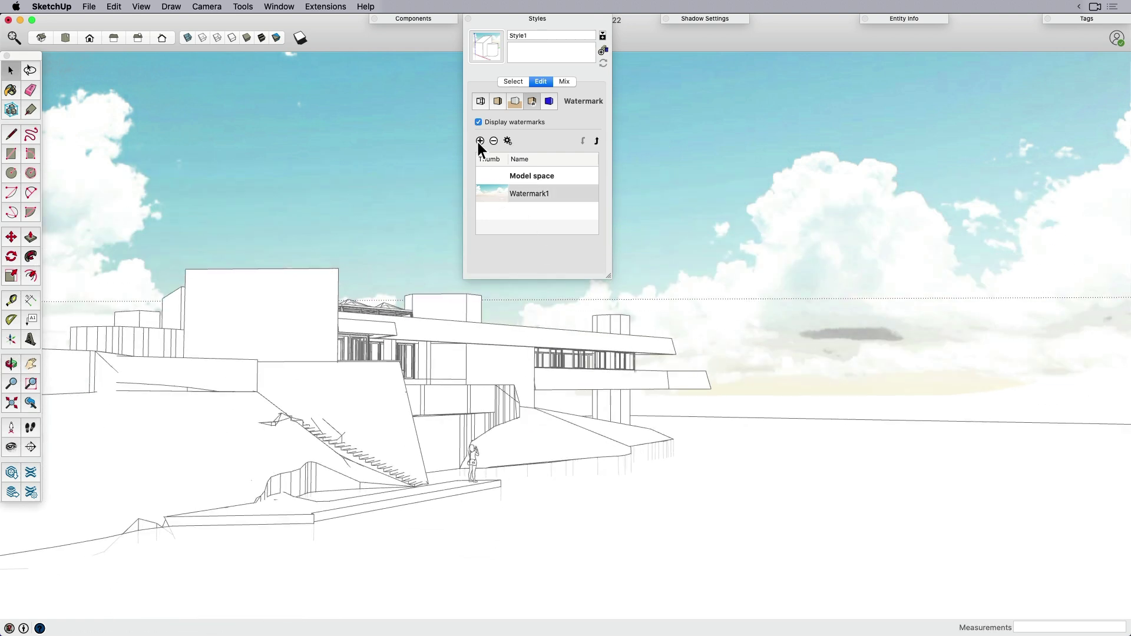
{"action": "left_click", "coordinate": [479, 140]}
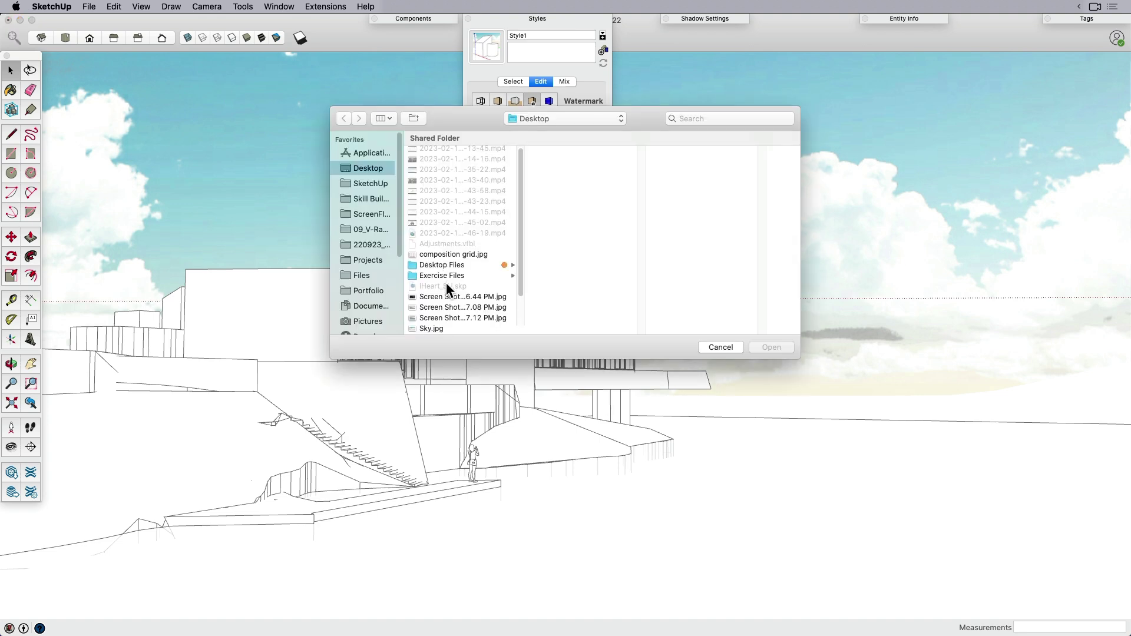
{"action": "scroll", "coordinate": [448, 286], "scroll_direction": "up", "scroll_amount": 1}
{"action": "left_click", "coordinate": [449, 257]}
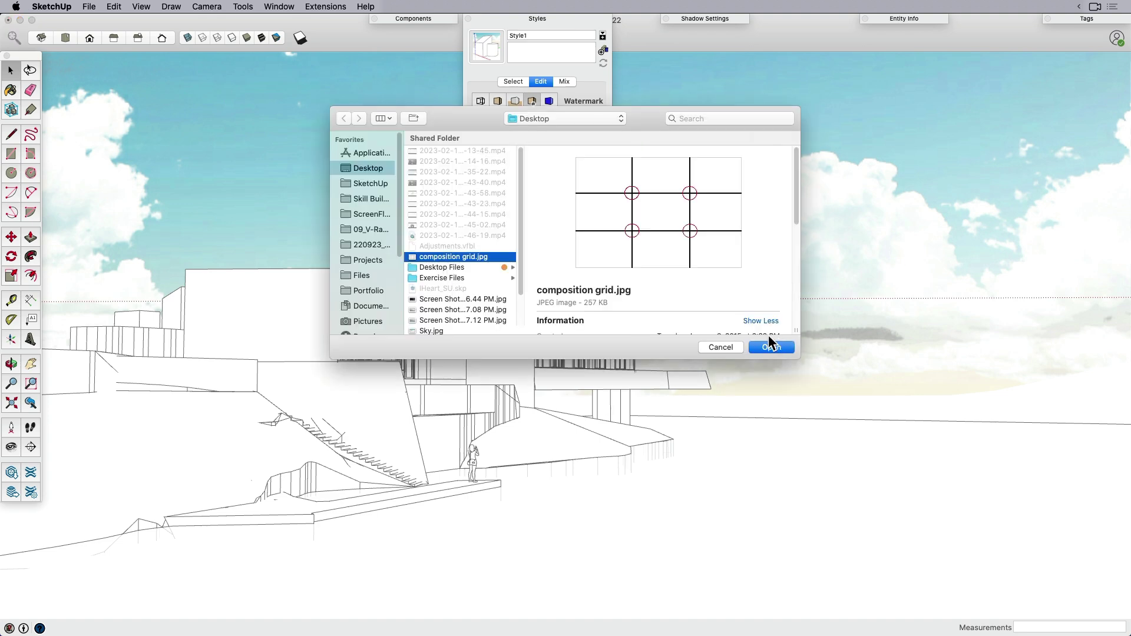
{"action": "left_click", "coordinate": [771, 348]}
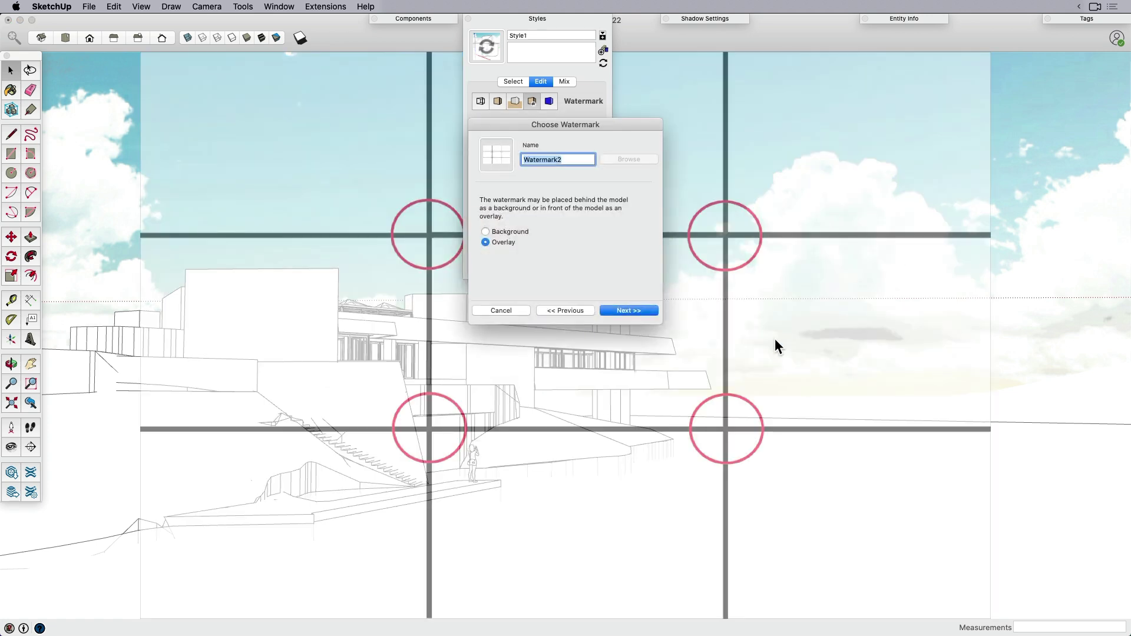
- Set the grid as an overlay in front of the model, stretched to fill the window
{"action": "left_click", "coordinate": [511, 232]}
{"action": "left_click", "coordinate": [506, 243]}
{"action": "left_click", "coordinate": [626, 310]}
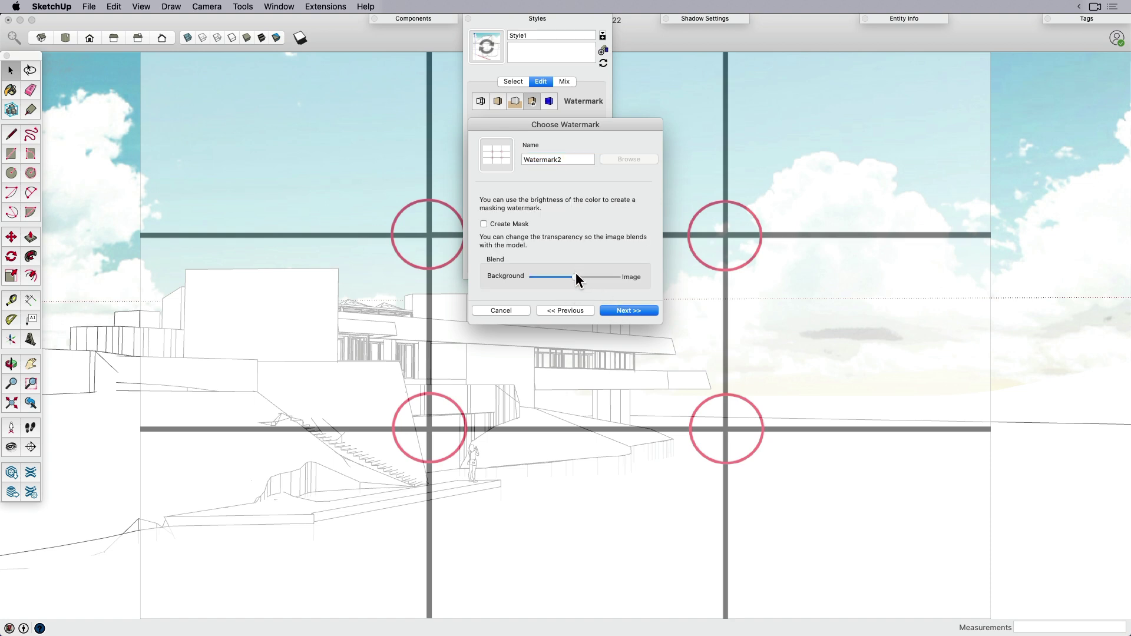
{"action": "left_click", "coordinate": [625, 310]}
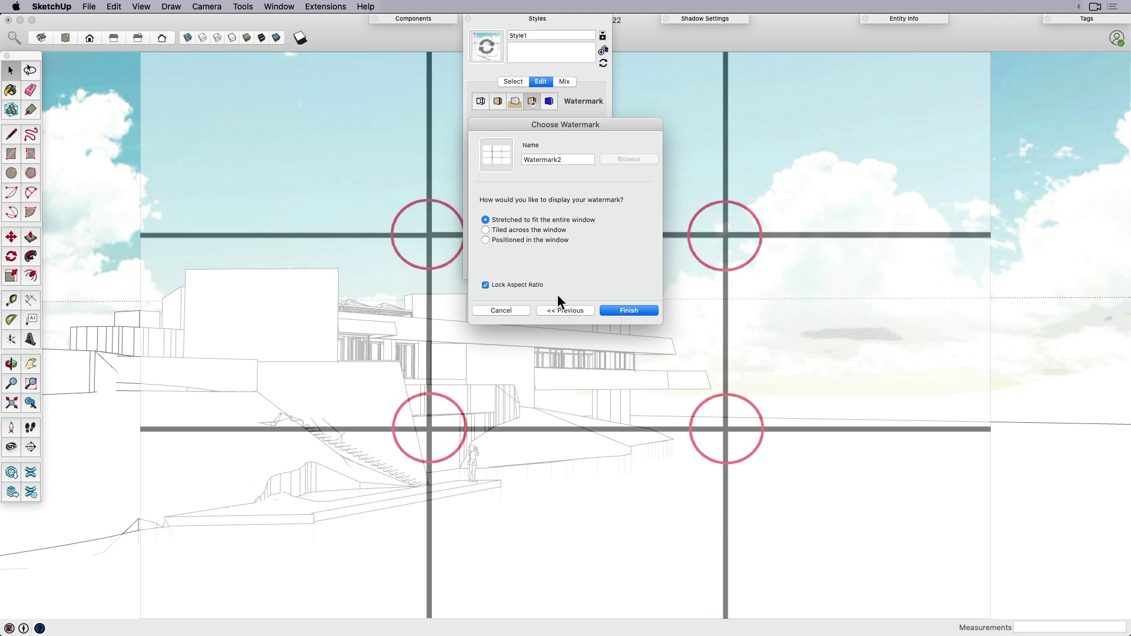
{"action": "left_click", "coordinate": [485, 285]}
{"action": "left_click", "coordinate": [636, 310]}
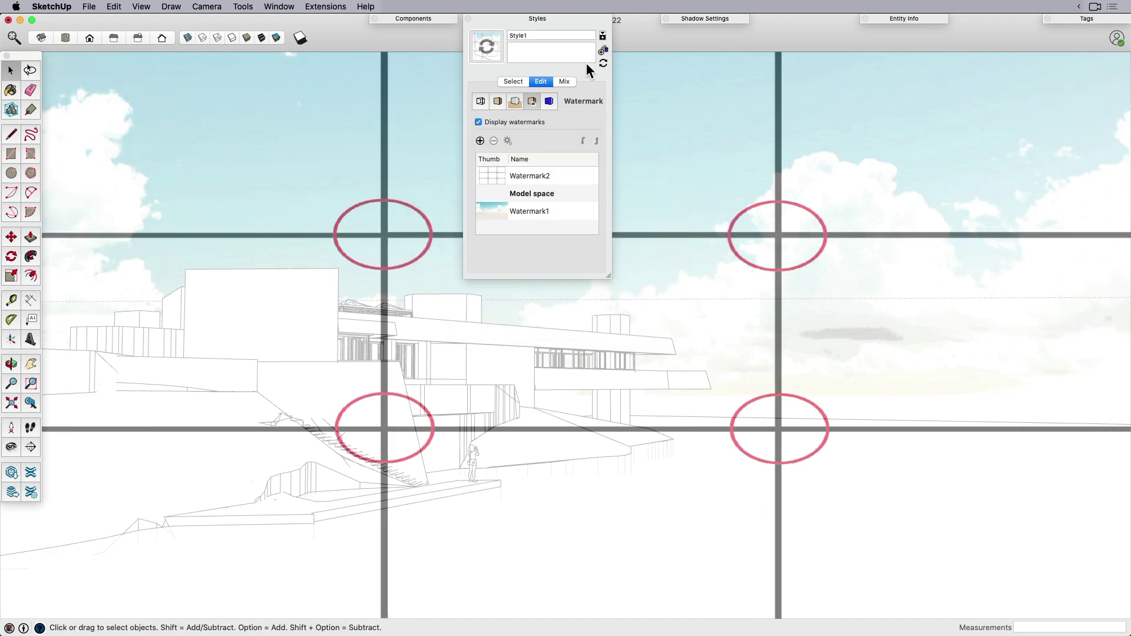
- Zoom in closer on the building and switch the camera to Two-Point Perspective
{"action": "left_click", "coordinate": [575, 19]}
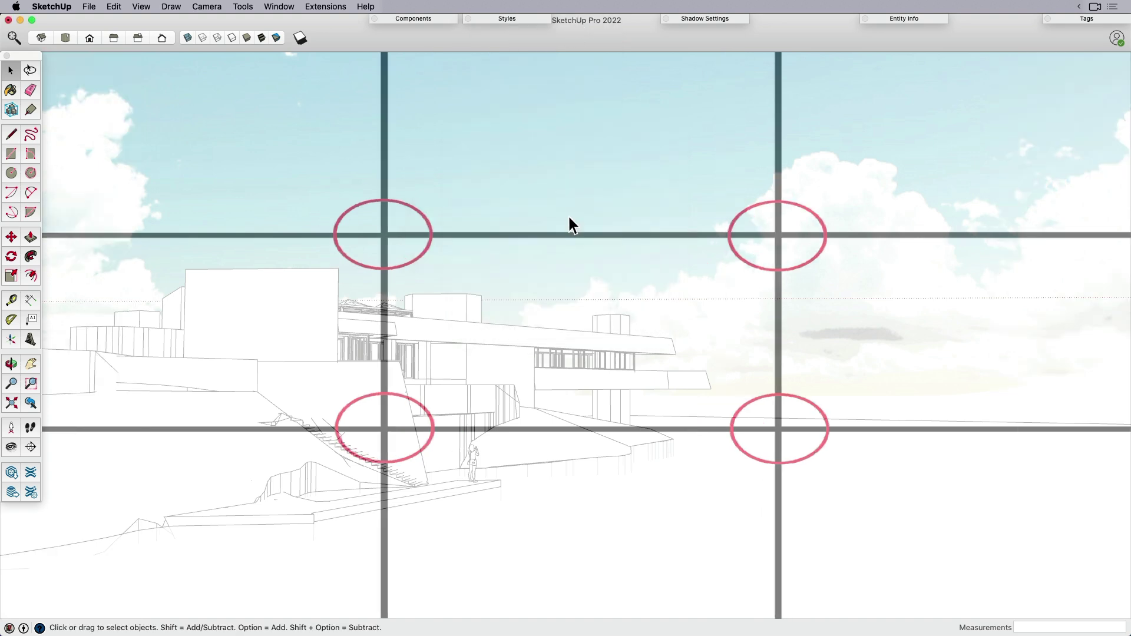
{"action": "left_click", "coordinate": [567, 367]}
{"action": "scroll", "coordinate": [530, 407], "scroll_direction": "up", "scroll_amount": 5}
{"action": "scroll", "coordinate": [503, 424], "scroll_direction": "up", "scroll_amount": 2}
{"action": "middle_click_drag", "start_coordinate": [503, 424], "coordinate": [470, 396], "text": "shift"}
{"action": "middle_click_drag", "start_coordinate": [679, 394], "coordinate": [637, 397]}
{"action": "middle_click_drag", "start_coordinate": [750, 358], "coordinate": [726, 406], "text": "shift"}
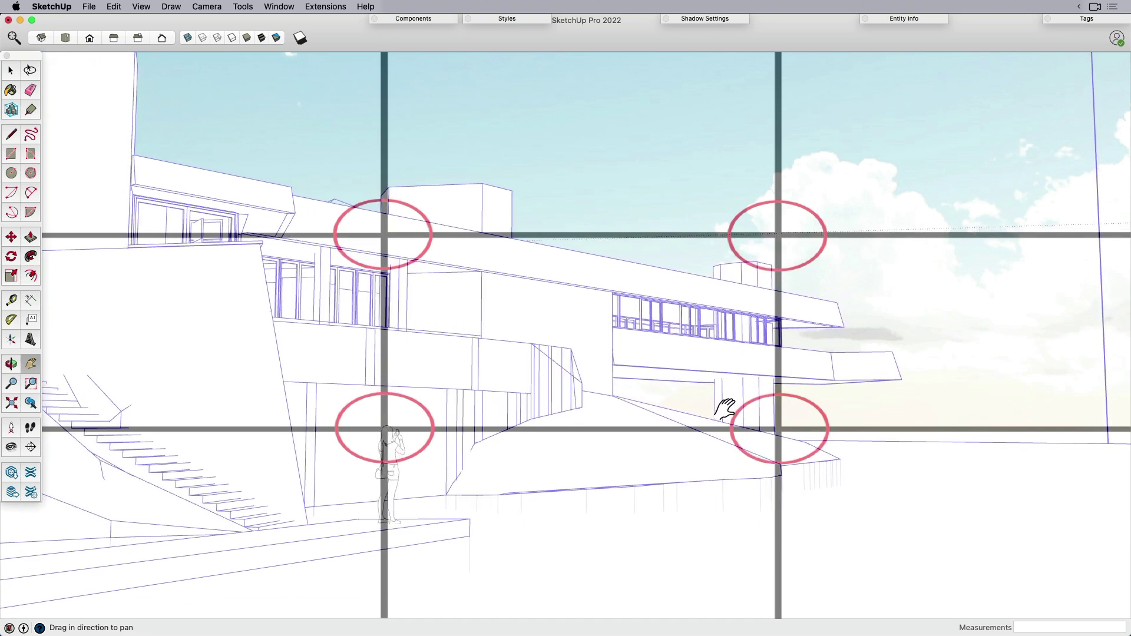
{"action": "left_click", "coordinate": [207, 7]}
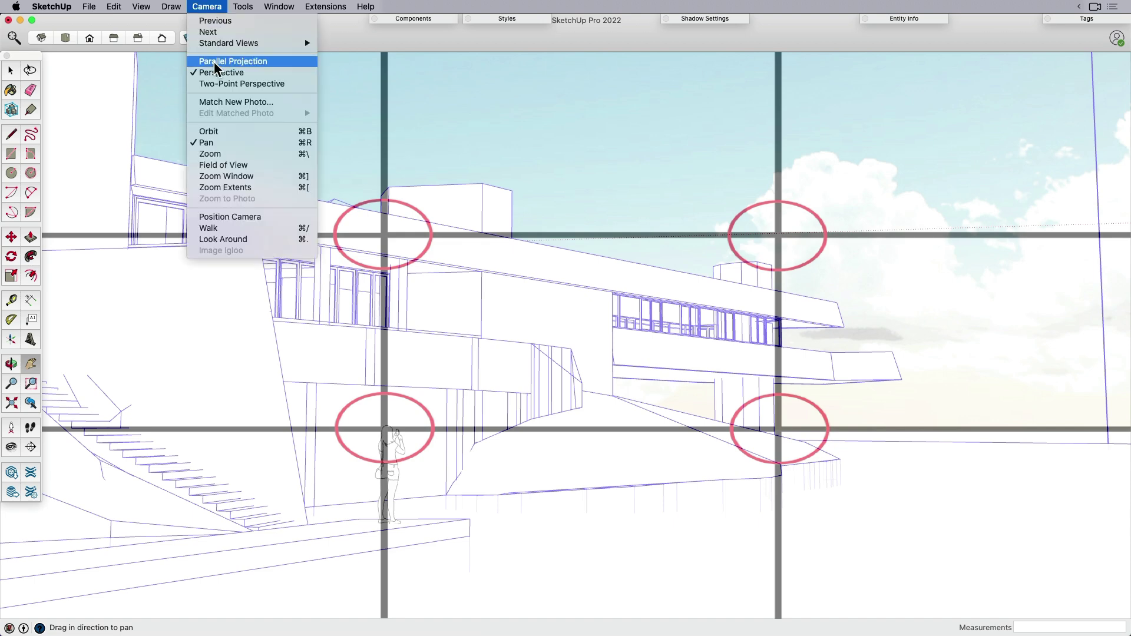
{"action": "left_click", "coordinate": [230, 83]}
{"action": "left_click_drag", "start_coordinate": [518, 335], "coordinate": [522, 391]}
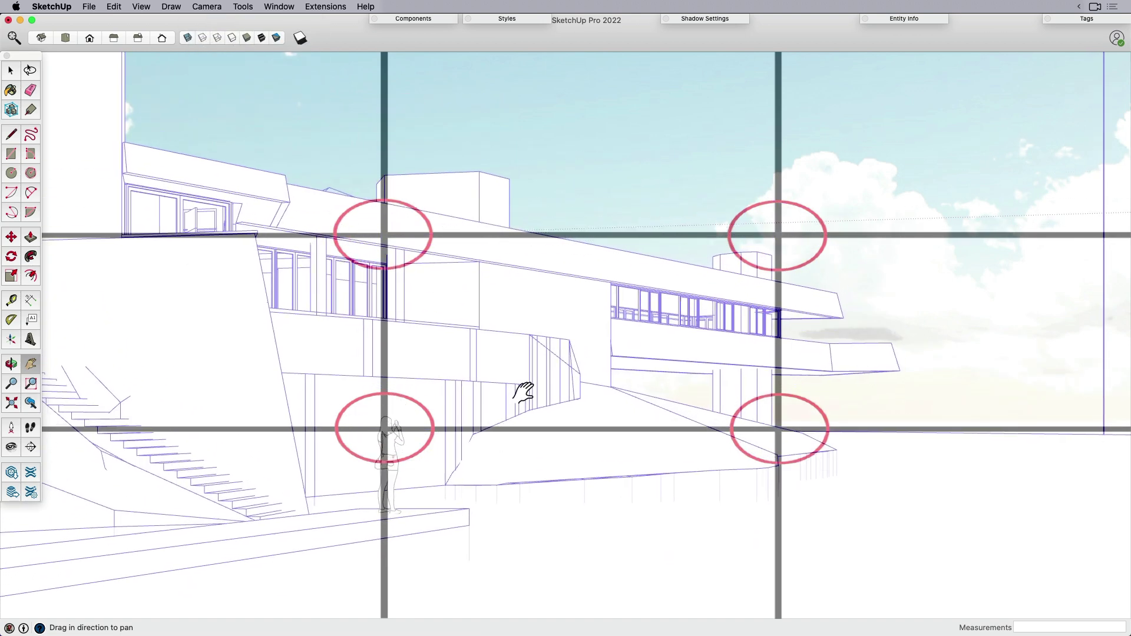
- Delete the Watermark2 grid watermark from the style
{"action": "left_click", "coordinate": [503, 18]}
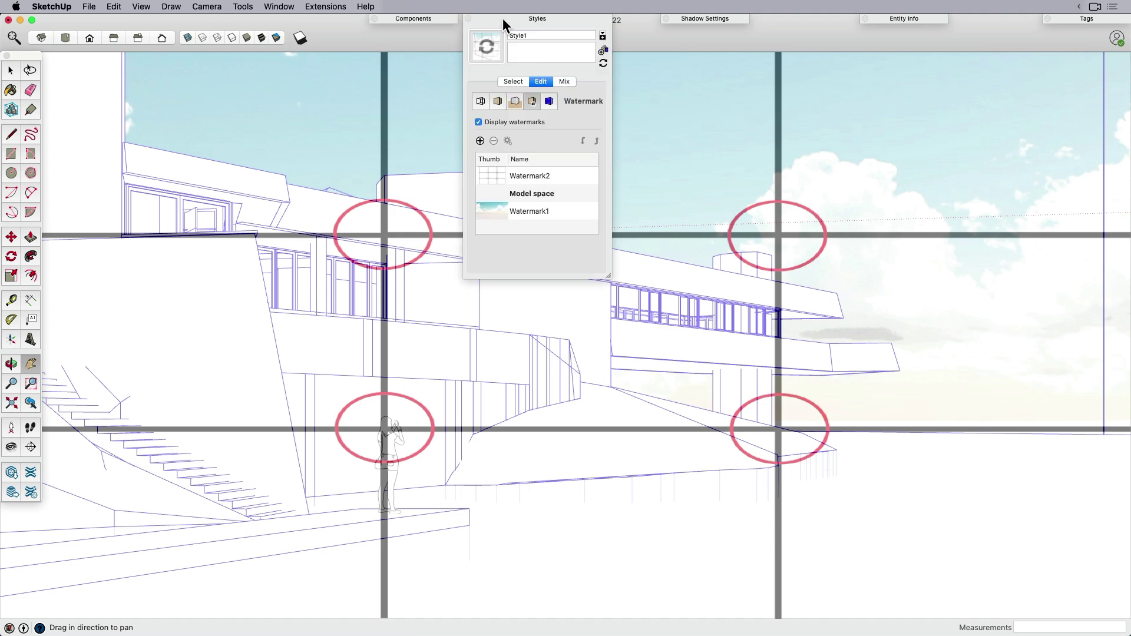
{"action": "left_click", "coordinate": [496, 171]}
{"action": "left_click", "coordinate": [493, 142]}
{"action": "left_click", "coordinate": [654, 219]}
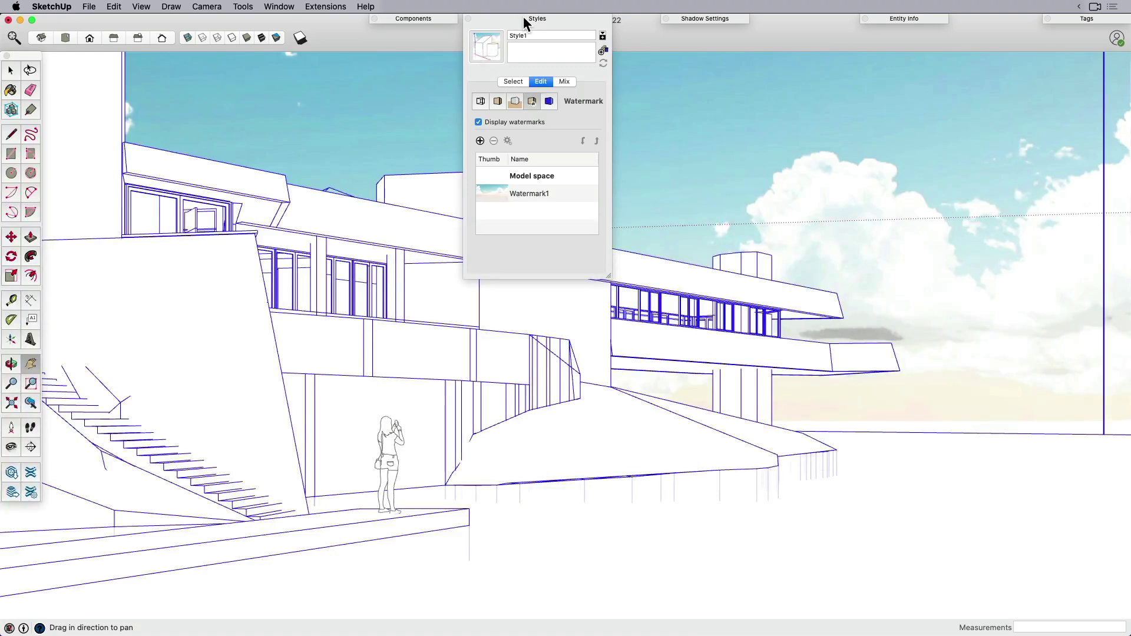
- Turn shadows on with light 65, dark 72, at 01:29 PM on 06/21
{"action": "left_click", "coordinate": [539, 18]}
{"action": "key", "text": "space"}
{"action": "left_click", "coordinate": [607, 151]}
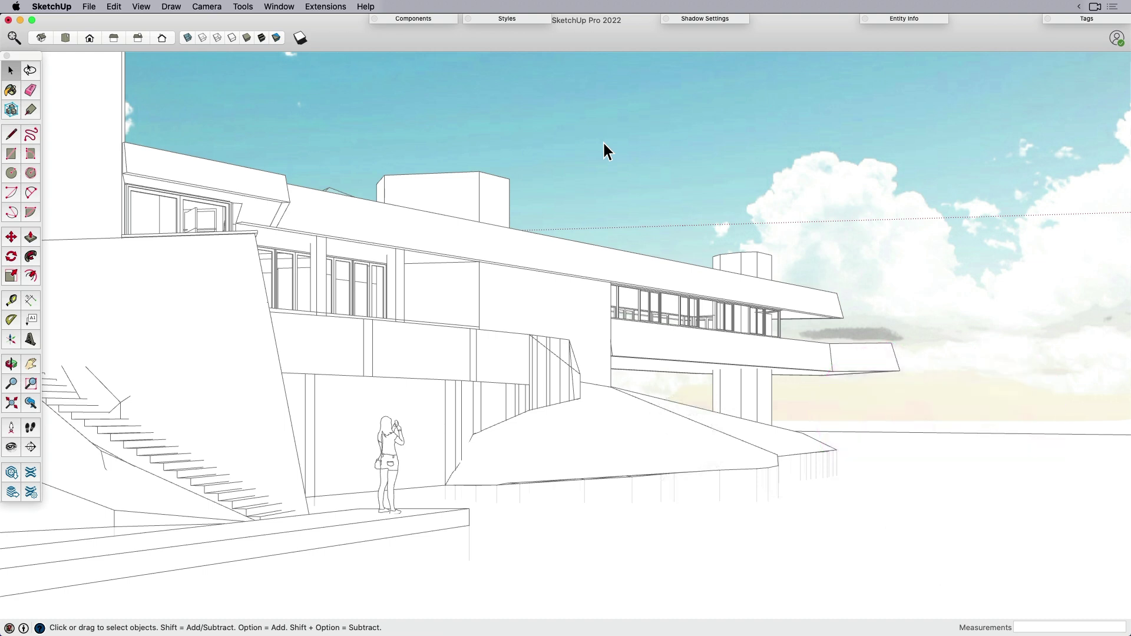
{"action": "left_click", "coordinate": [712, 19]}
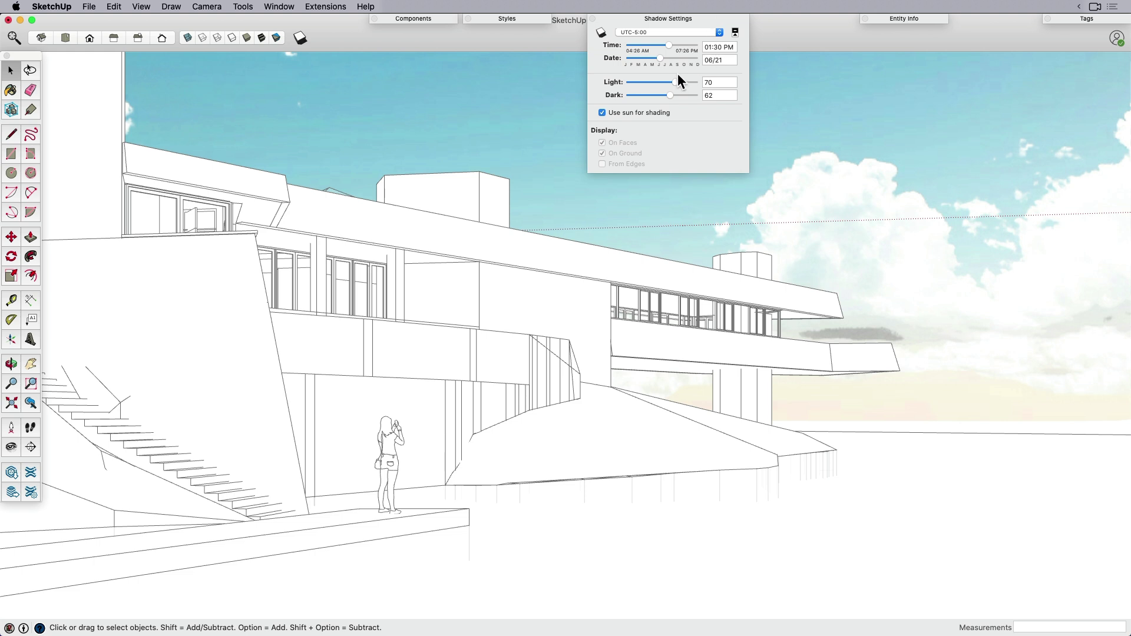
{"action": "left_click", "coordinate": [601, 31]}
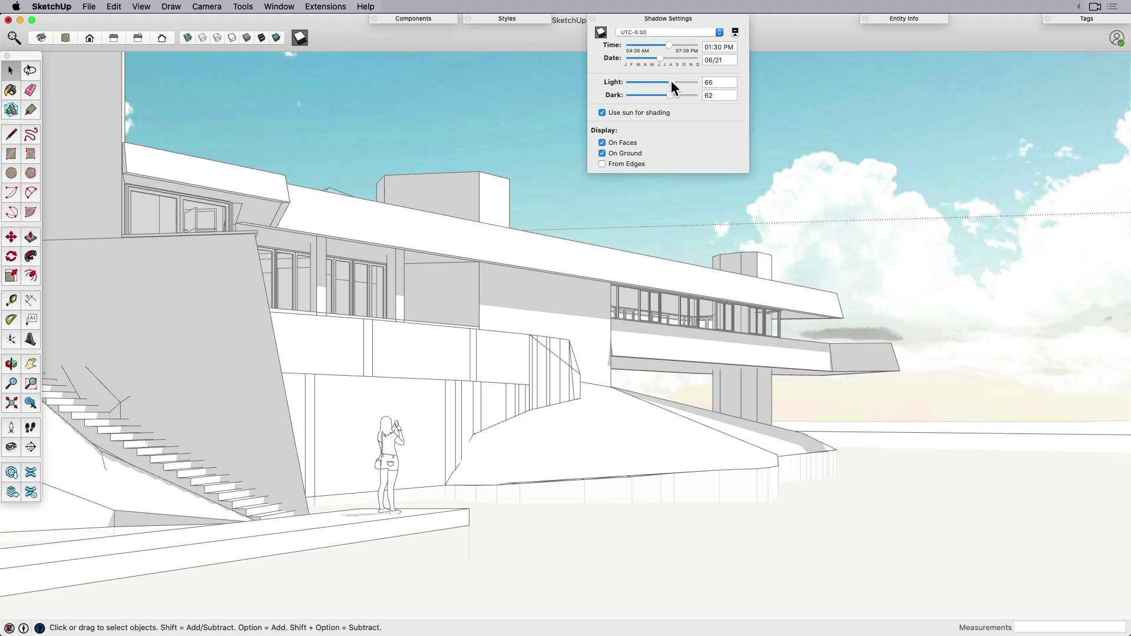
{"action": "mouse_move", "coordinate": [670, 95]}
{"action": "left_mouse_down"}
{"action": "mouse_move", "coordinate": [630, 95]}
{"action": "mouse_move", "coordinate": [691, 100]}
{"action": "mouse_move", "coordinate": [677, 98]}
{"action": "left_mouse_up"}
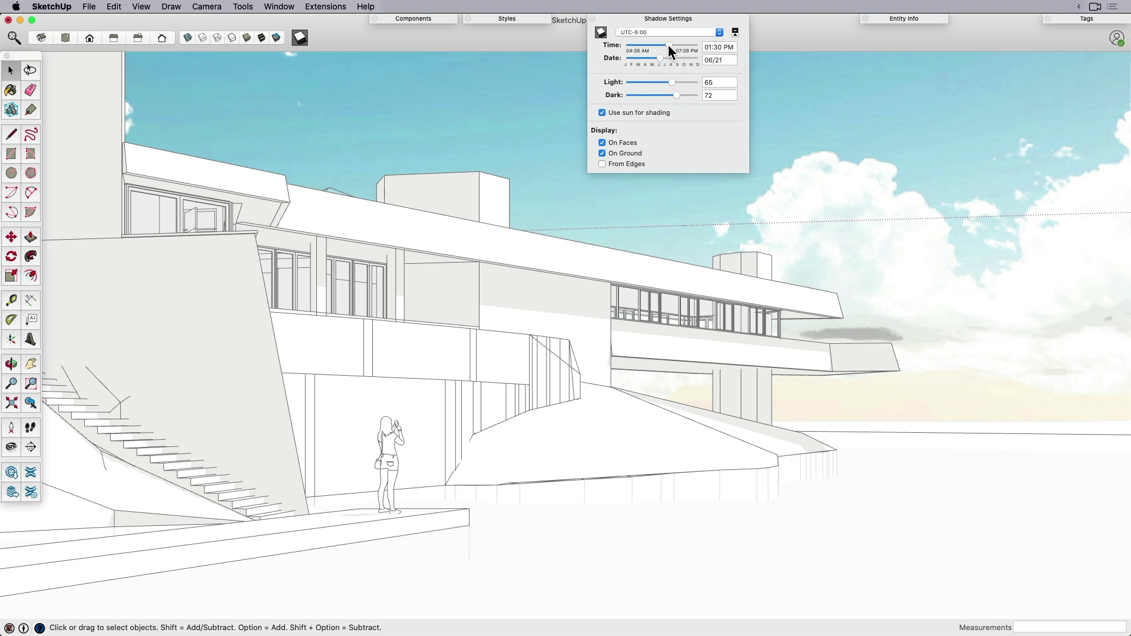
{"action": "mouse_move", "coordinate": [670, 44]}
{"action": "left_mouse_down"}
{"action": "mouse_move", "coordinate": [687, 45]}
{"action": "mouse_move", "coordinate": [631, 46]}
{"action": "mouse_move", "coordinate": [680, 47]}
{"action": "mouse_move", "coordinate": [669, 48]}
{"action": "left_mouse_up"}
{"action": "left_click", "coordinate": [676, 18]}
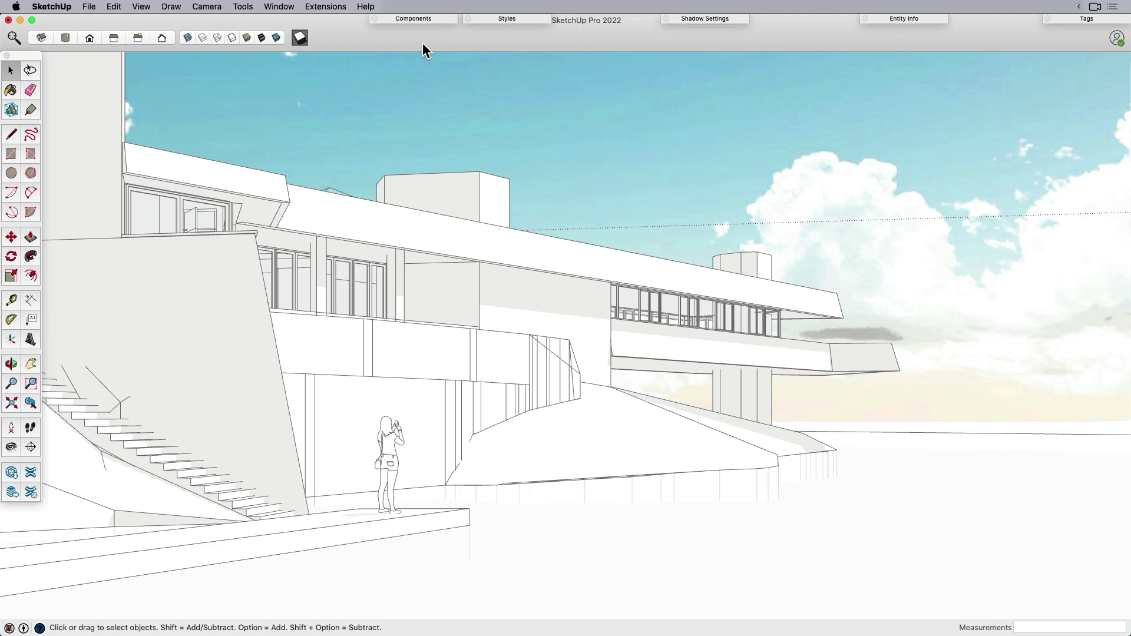
- Add a scene for the current view and save the model as V-Day on the Desktop
{"action": "key", "text": "ctrl+shift+s"}
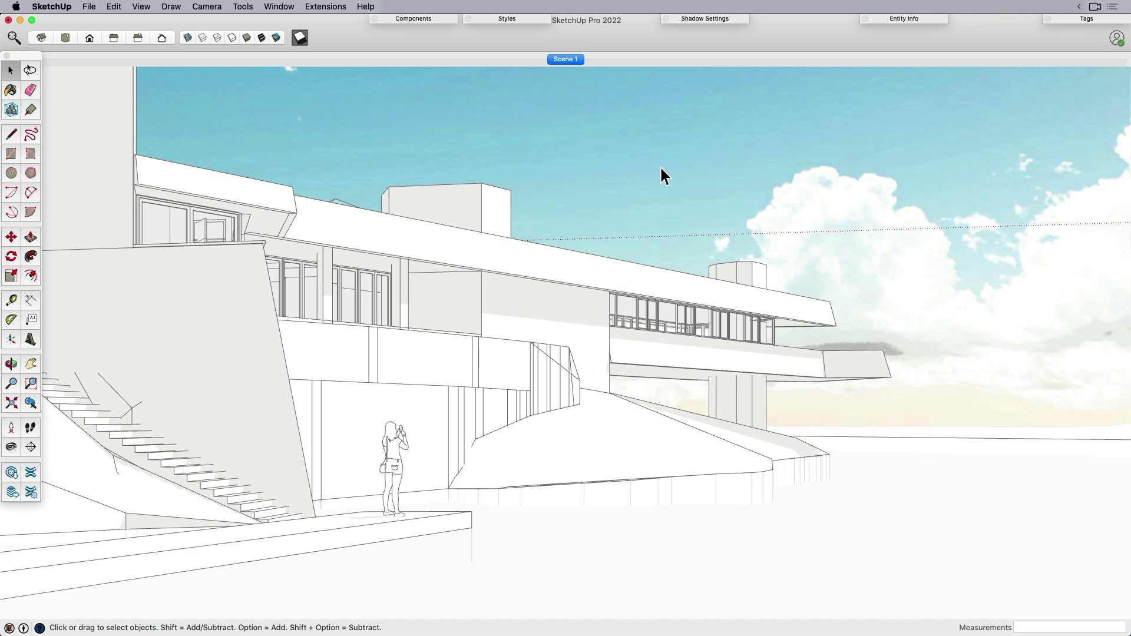
{"action": "left_click", "coordinate": [87, 7]}
{"action": "left_click", "coordinate": [106, 106]}
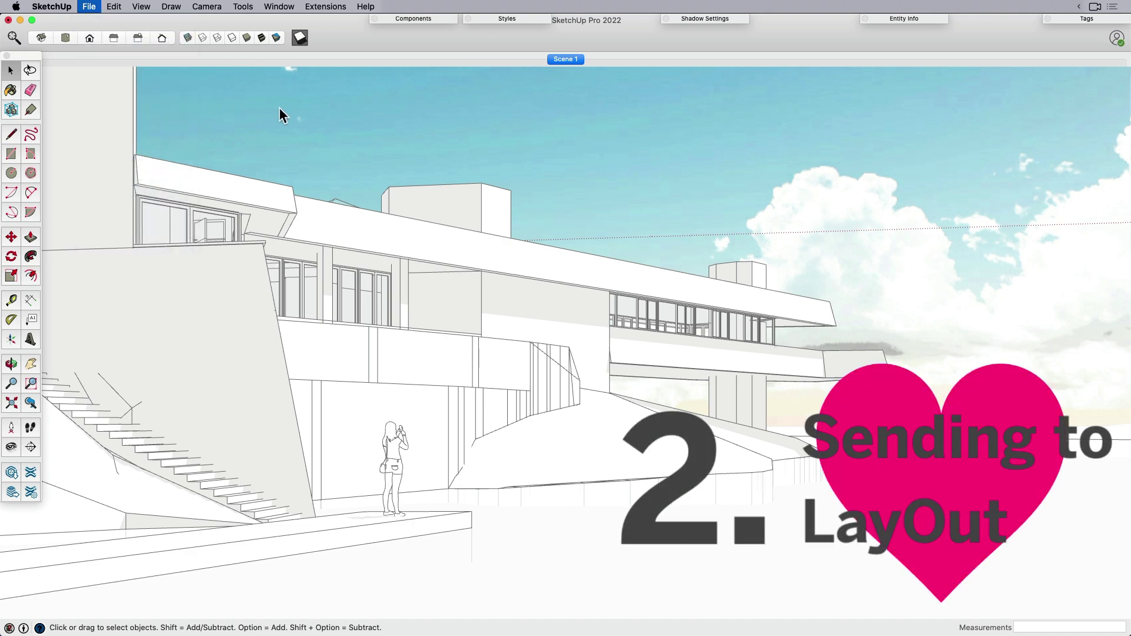
{"action": "left_click", "coordinate": [335, 157]}
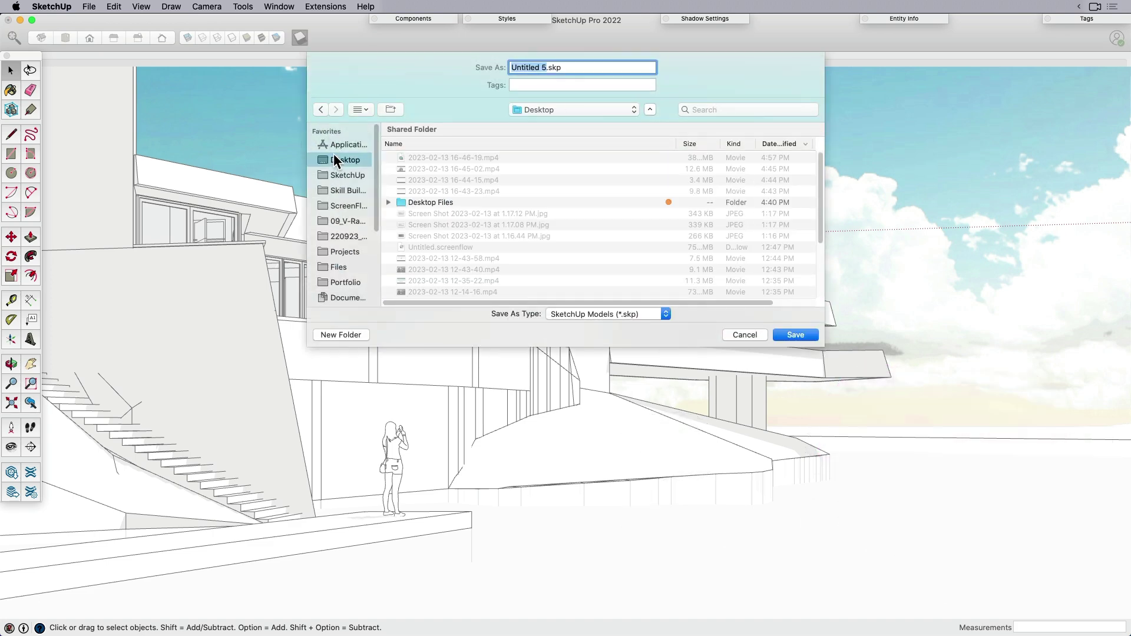
{"action": "type", "text": "V-Day"}
{"action": "key", "text": "Return"}
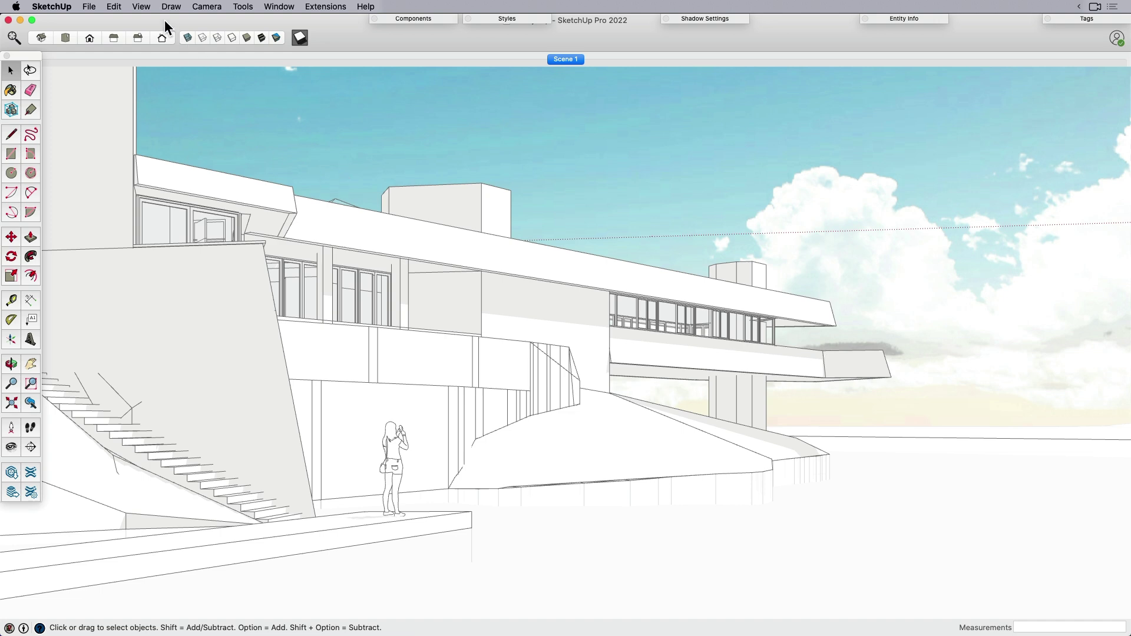
{"action": "left_click", "coordinate": [90, 7]}
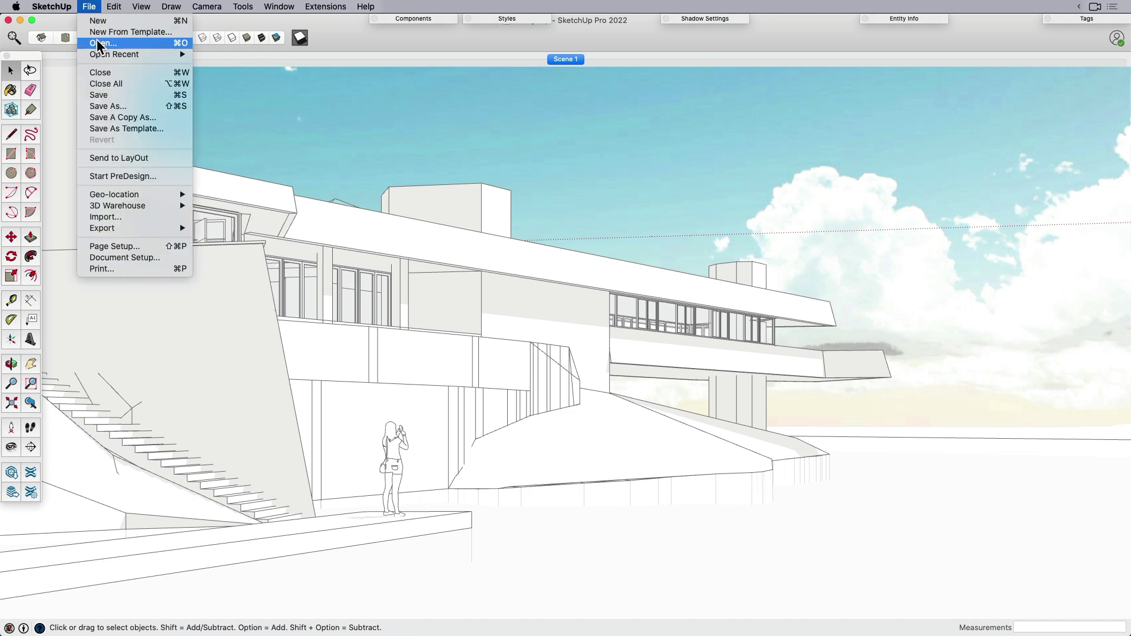
- Send the model to a new A3 Landscape LayOut page and shorten the viewport into a strip
{"action": "left_click", "coordinate": [112, 158]}
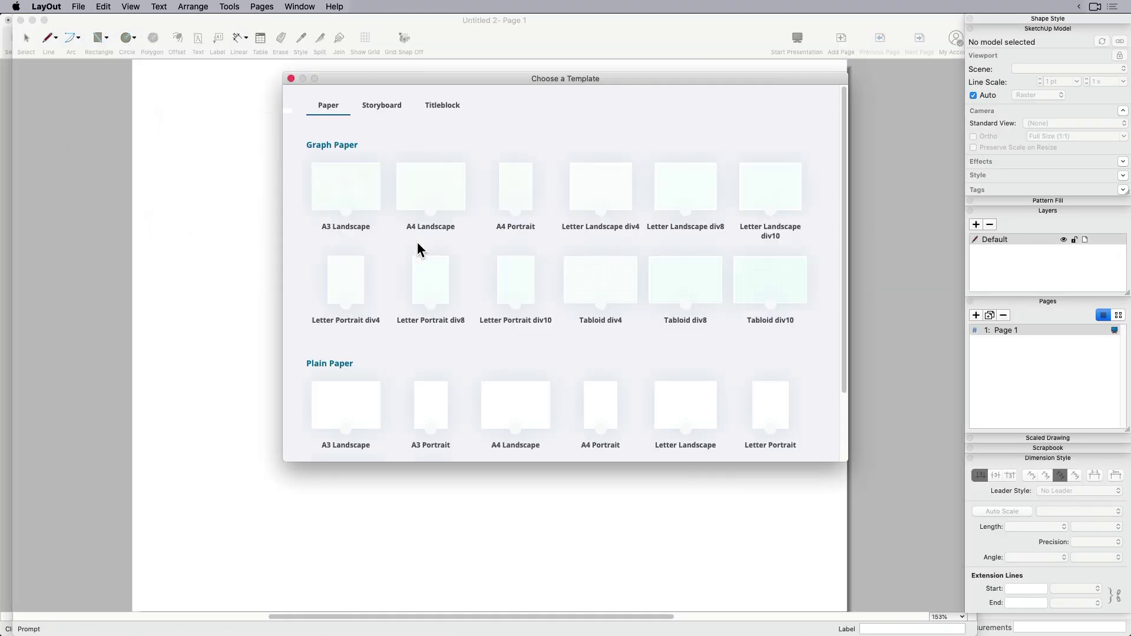
{"action": "double_click", "coordinate": [363, 399]}
{"action": "left_click", "coordinate": [514, 366]}
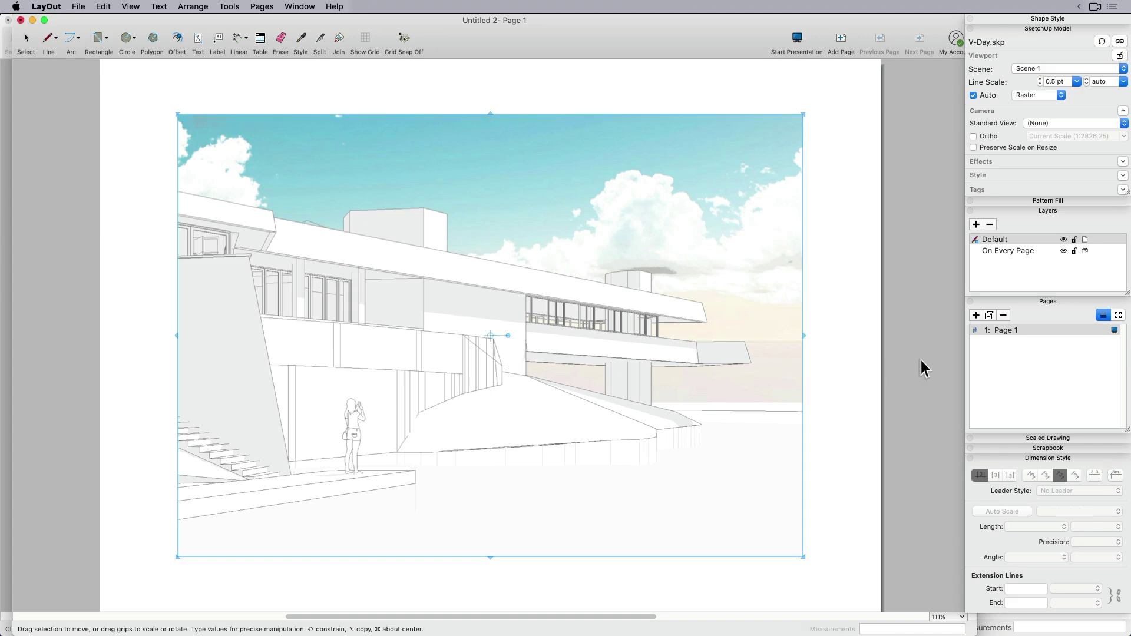
{"action": "scroll", "coordinate": [624, 383], "scroll_direction": "down", "scroll_amount": 5}
{"action": "left_click_drag", "start_coordinate": [527, 504], "coordinate": [532, 337]}
{"action": "left_click_drag", "start_coordinate": [628, 293], "coordinate": [629, 282]}
- Duplicate the viewport below the original and stretch the copy taller
{"action": "key", "text": "super+c"}
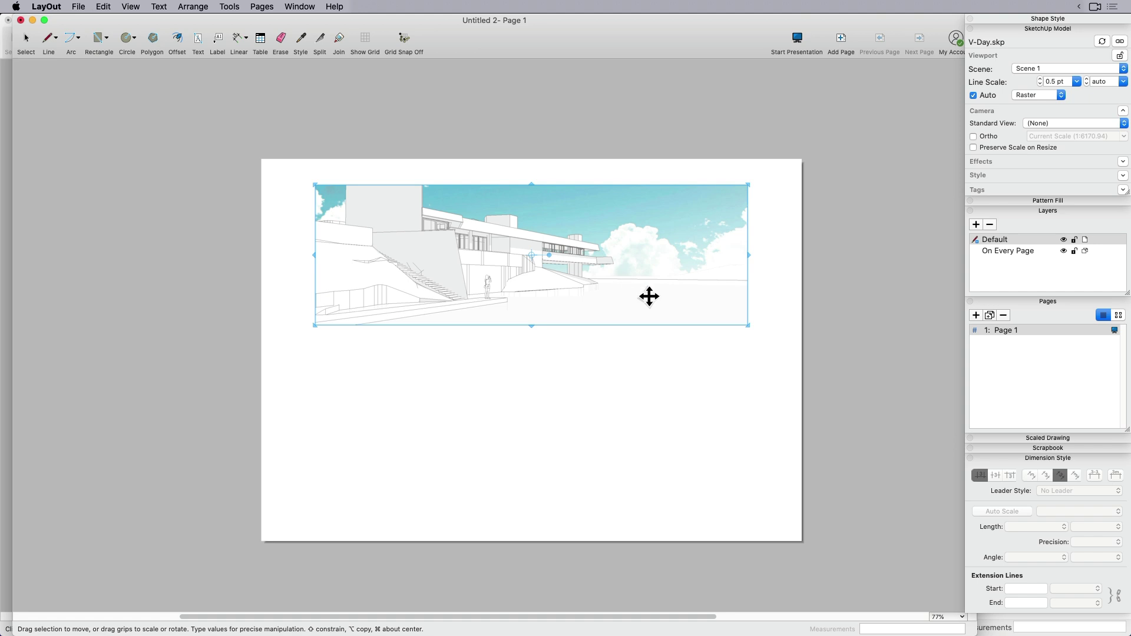
{"action": "left_click_drag", "start_coordinate": [550, 283], "coordinate": [554, 470]}
{"action": "left_click_drag", "start_coordinate": [532, 363], "coordinate": [531, 335]}
{"action": "left_click", "coordinate": [560, 289]}
{"action": "scroll", "coordinate": [692, 434], "scroll_direction": "up", "scroll_amount": 2}
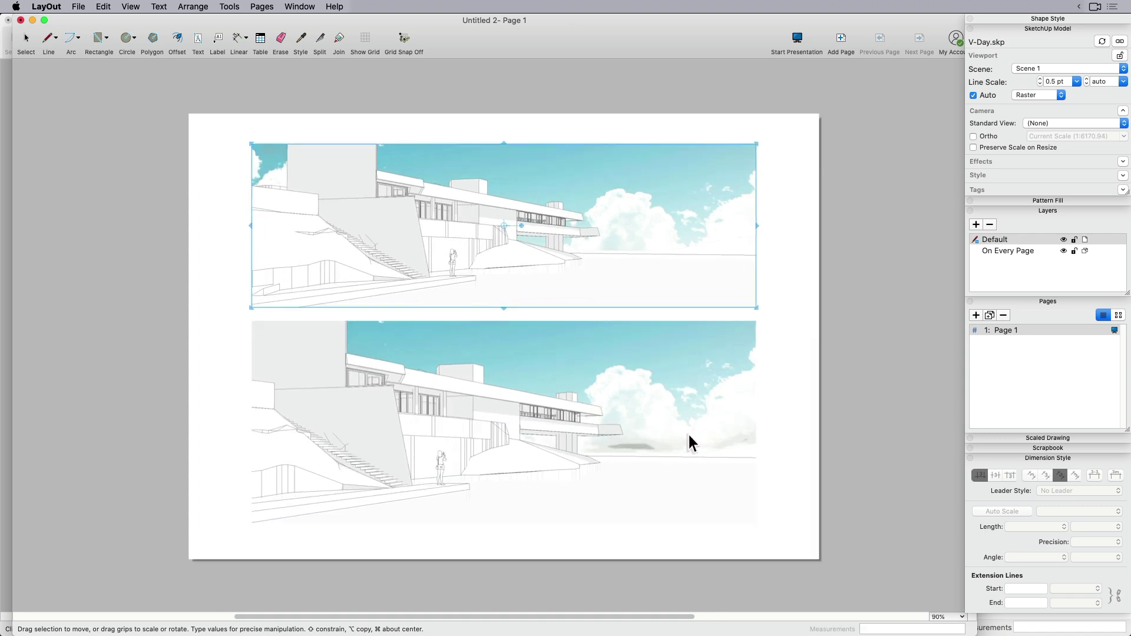
{"action": "key", "text": "Escape"}
{"action": "left_click", "coordinate": [707, 461]}
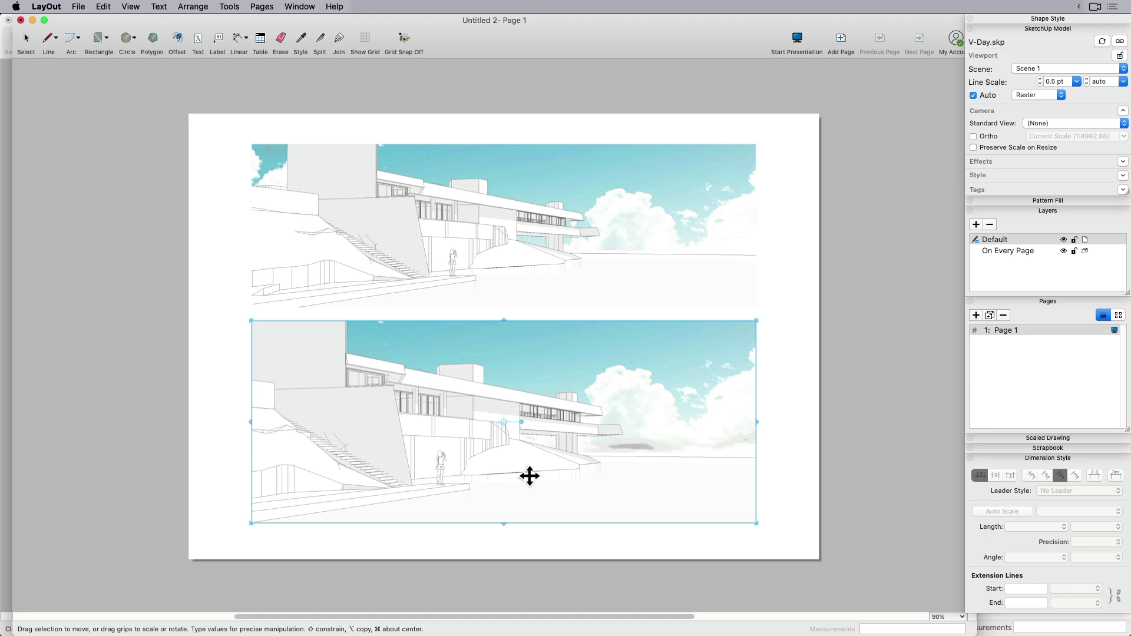
- Set the lower viewport to a Top orthographic view at 1" = 30' scale
{"action": "left_click", "coordinate": [1044, 69]}
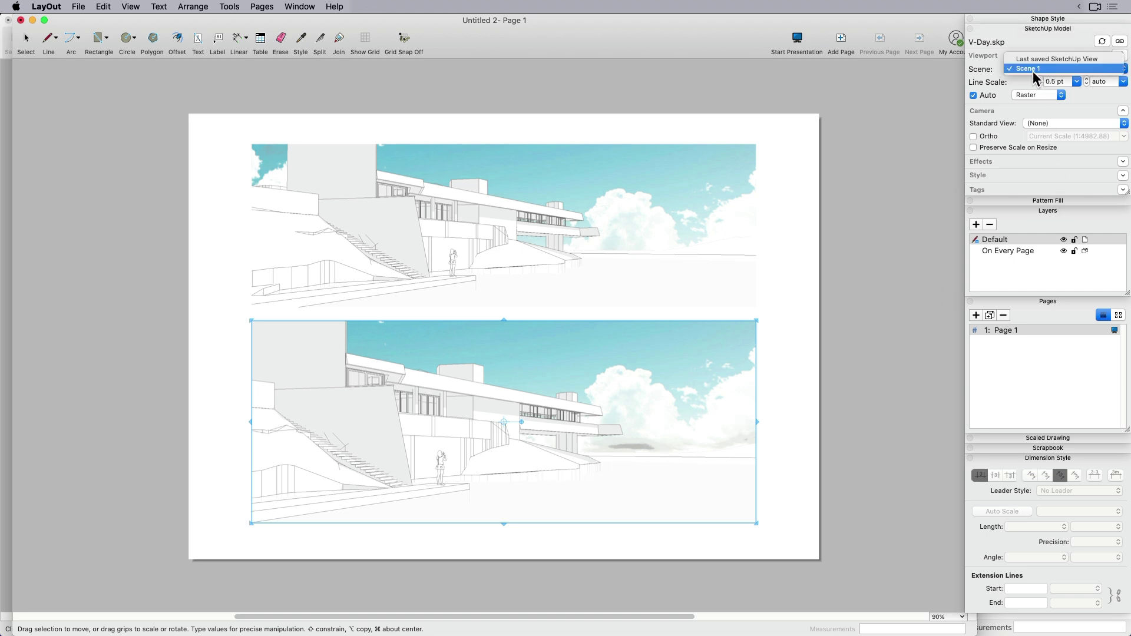
{"action": "left_click", "coordinate": [1023, 69]}
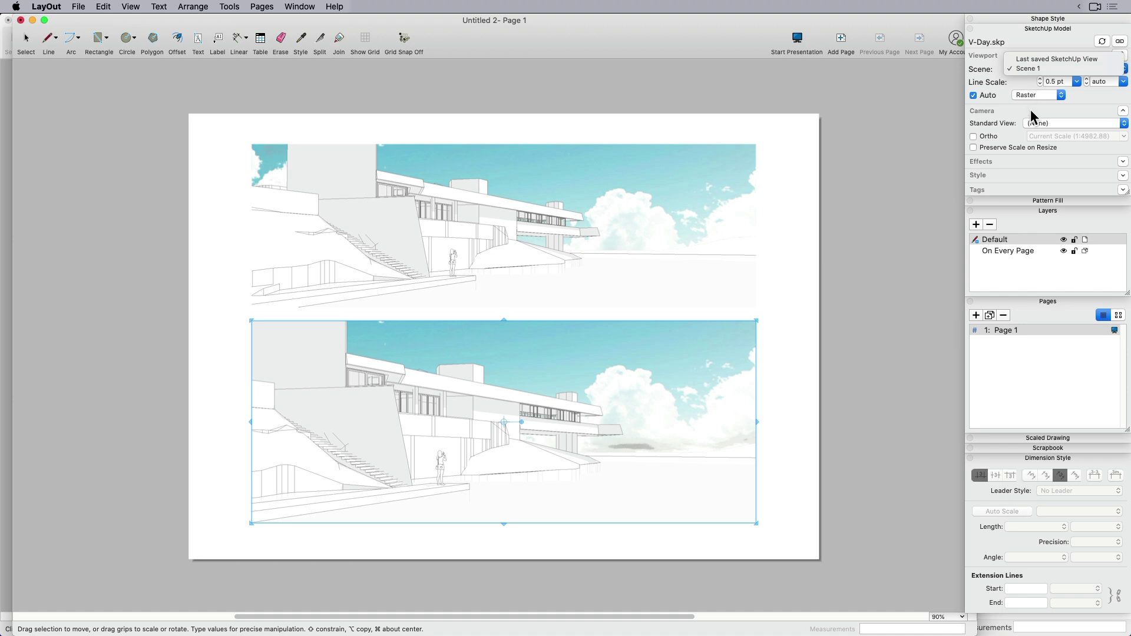
{"action": "left_click", "coordinate": [1043, 122]}
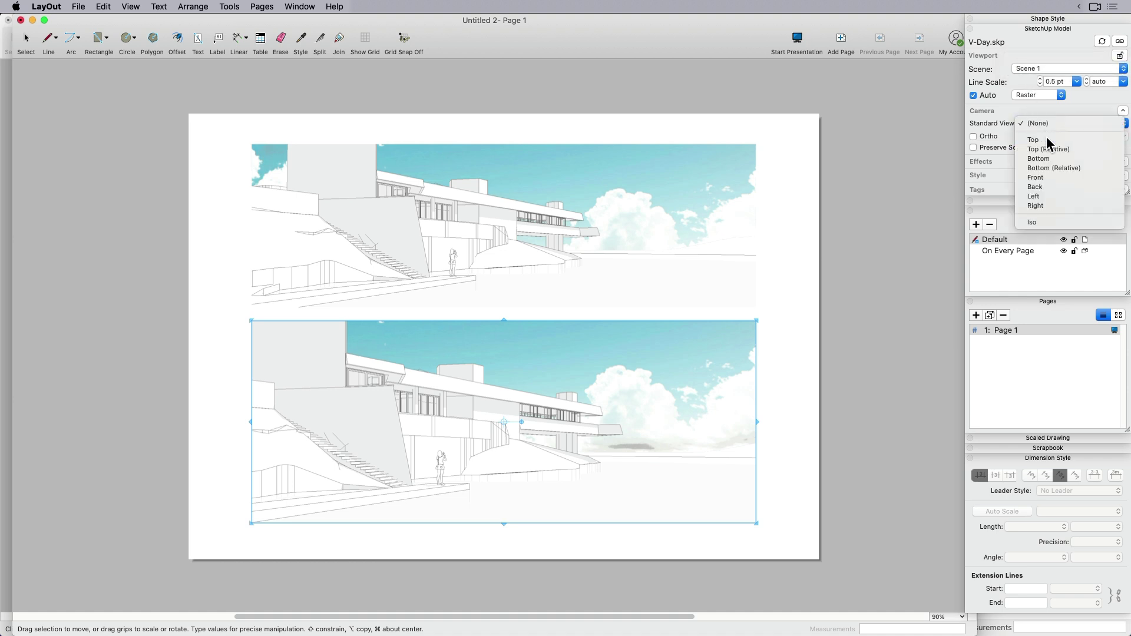
{"action": "left_click", "coordinate": [1046, 140]}
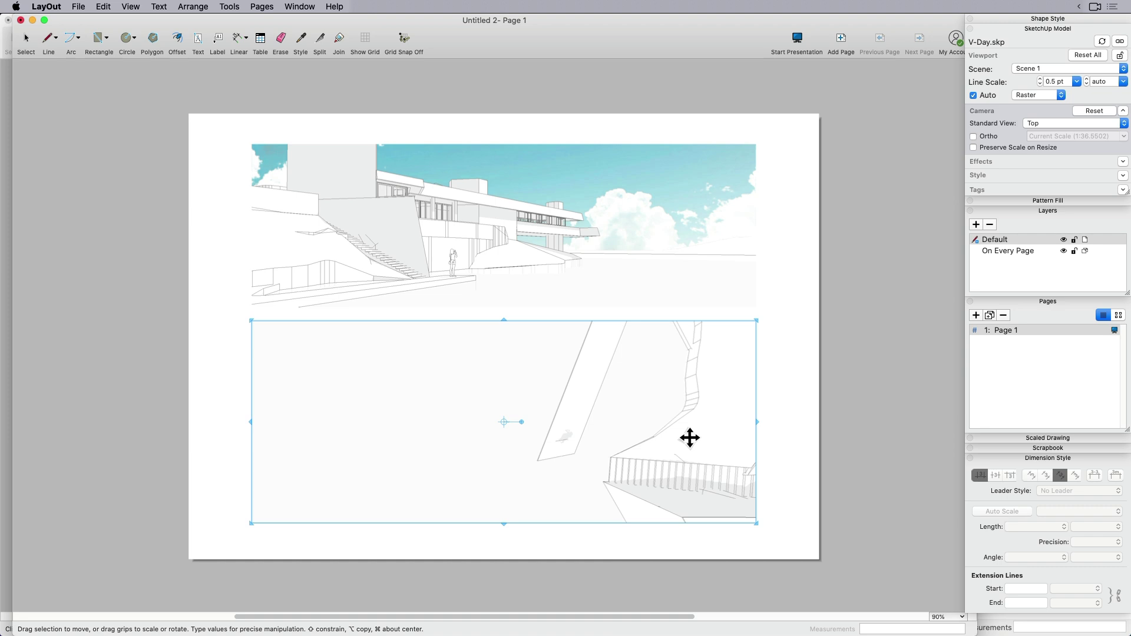
{"action": "left_click", "coordinate": [991, 136]}
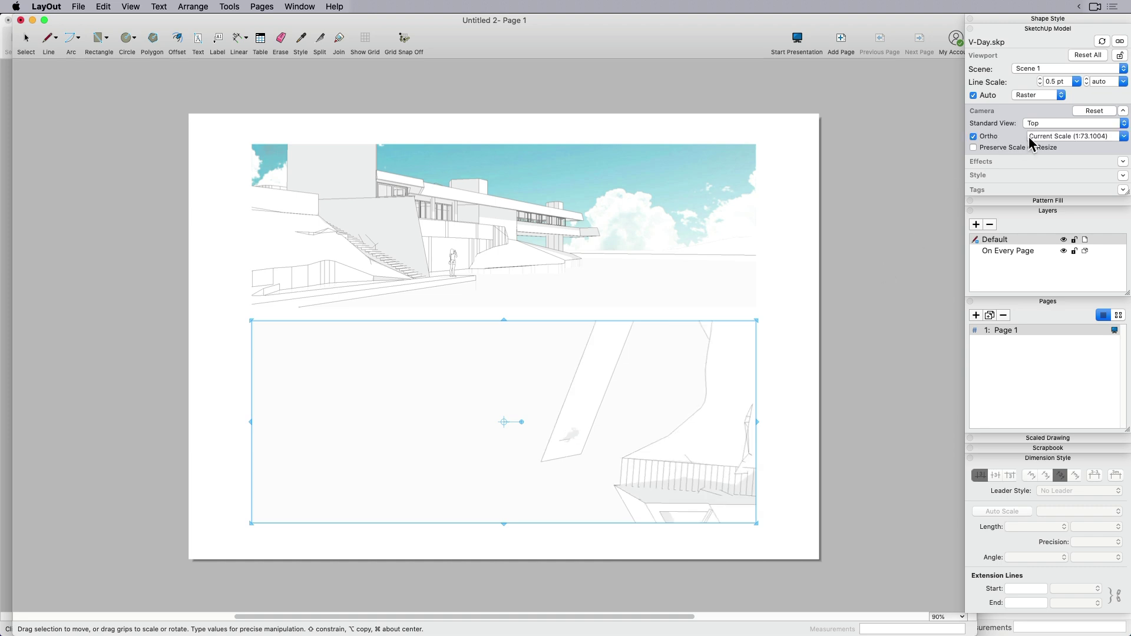
{"action": "left_click", "coordinate": [1124, 136]}
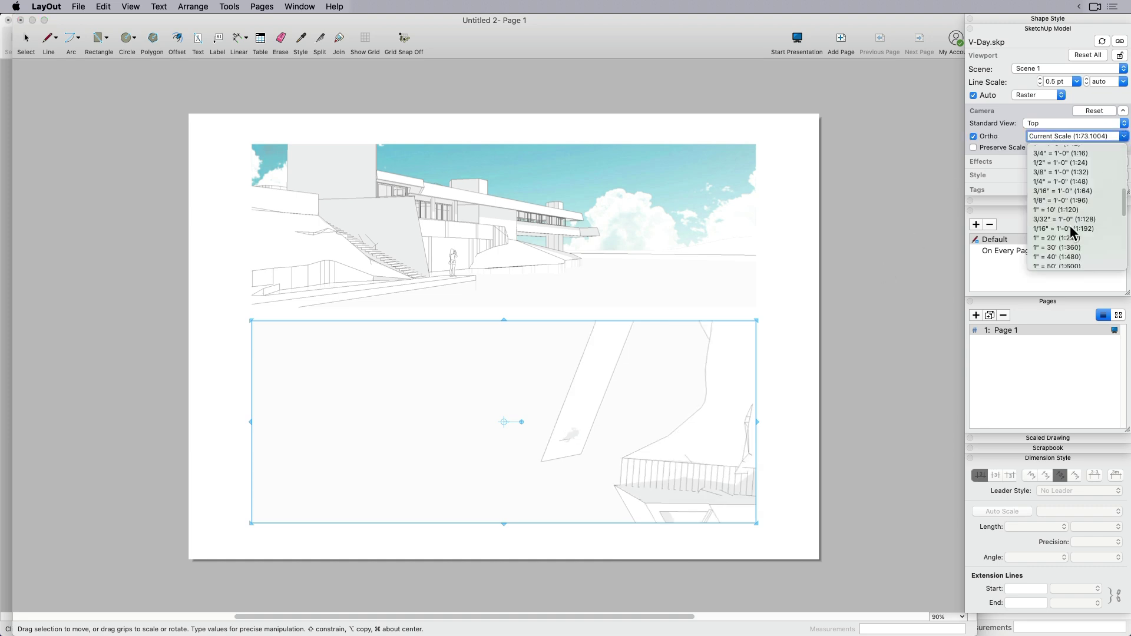
{"action": "left_click", "coordinate": [1055, 248]}
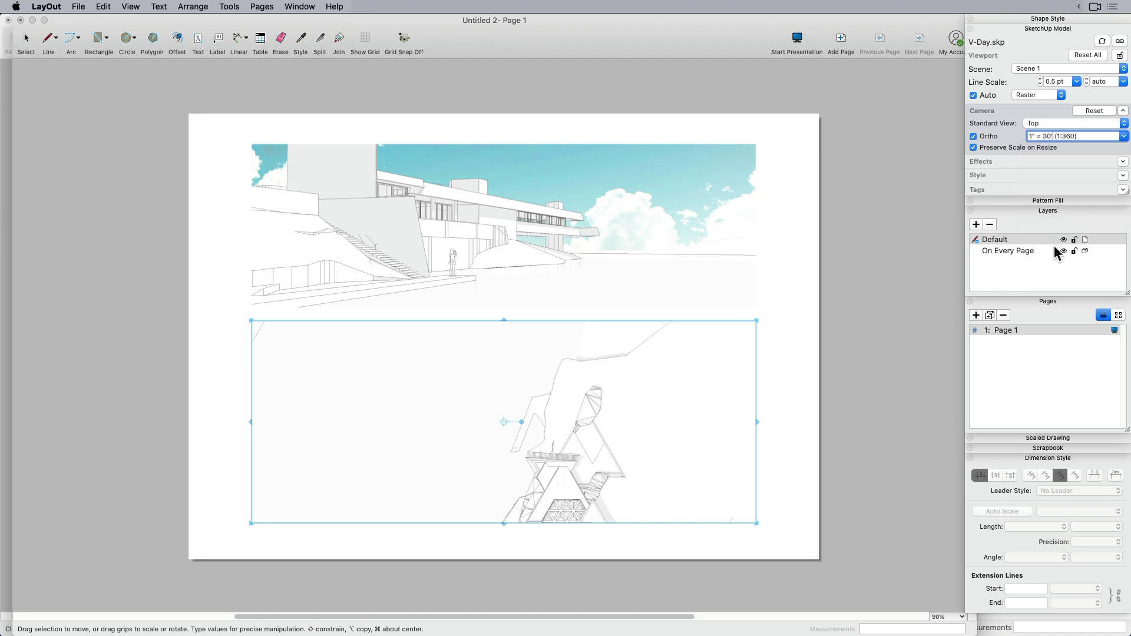
- Narrow the perspective viewport and move it to the top-left
{"action": "left_click", "coordinate": [756, 235]}
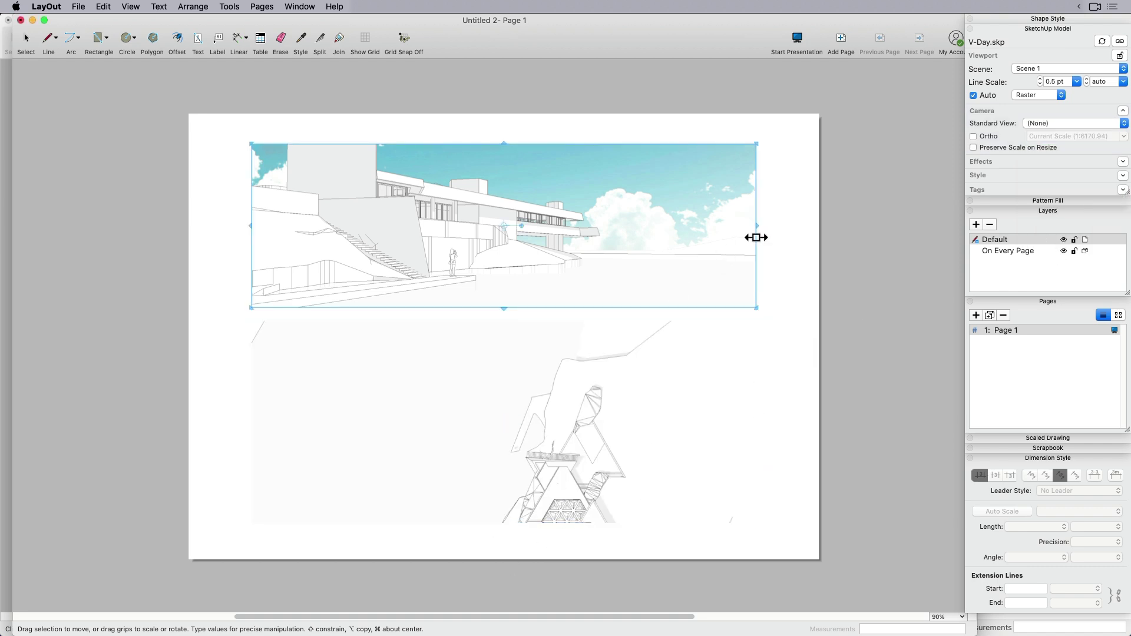
{"action": "left_click_drag", "start_coordinate": [757, 235], "coordinate": [635, 240]}
{"action": "left_click", "coordinate": [480, 219]}
{"action": "left_click_drag", "start_coordinate": [480, 219], "coordinate": [443, 208]}
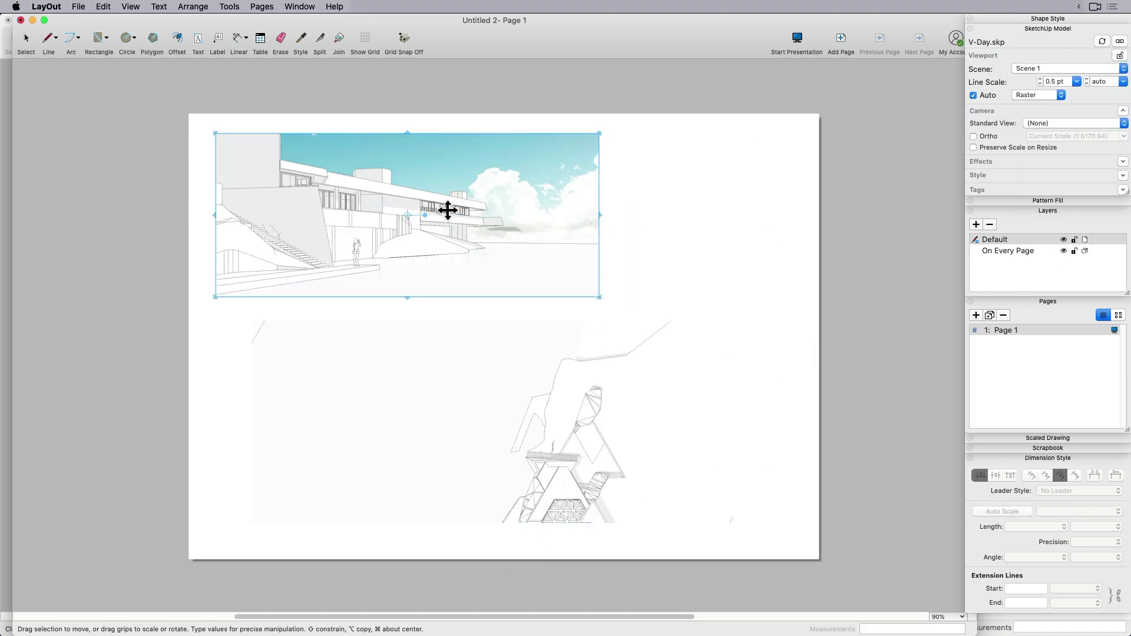
- Move the plan viewport to the page's right side and resize it tall
{"action": "left_click", "coordinate": [571, 436]}
{"action": "left_click_drag", "start_coordinate": [571, 437], "coordinate": [624, 250]}
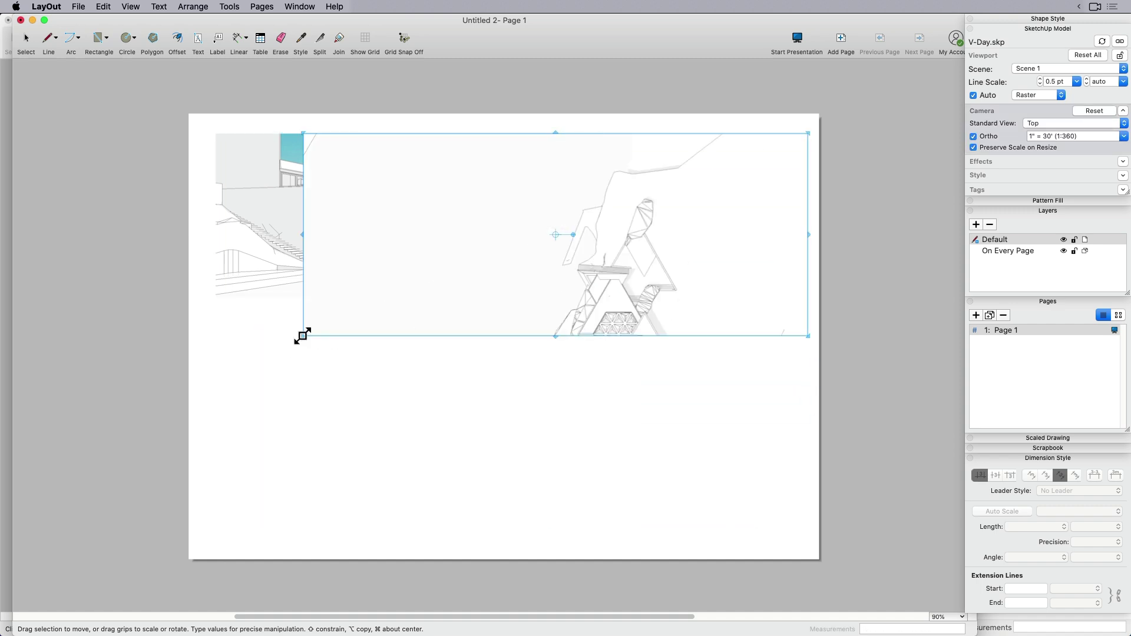
{"action": "left_click_drag", "start_coordinate": [302, 336], "coordinate": [555, 529]}
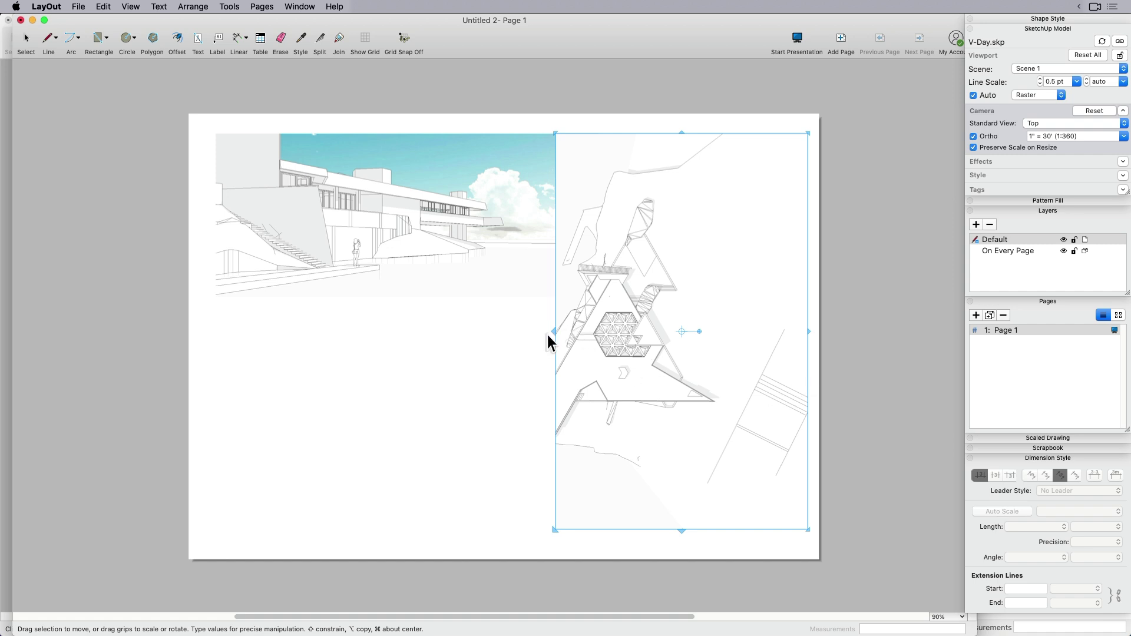
{"action": "left_click_drag", "start_coordinate": [554, 331], "coordinate": [478, 331]}
{"action": "left_click_drag", "start_coordinate": [620, 381], "coordinate": [720, 379]}
{"action": "left_click_drag", "start_coordinate": [908, 331], "coordinate": [799, 330]}
- Narrow the perspective viewport further and check both viewports' placement
{"action": "left_click", "coordinate": [568, 219]}
{"action": "left_click_drag", "start_coordinate": [599, 215], "coordinate": [563, 214]}
{"action": "left_click", "coordinate": [528, 283]}
{"action": "left_click", "coordinate": [538, 351]}
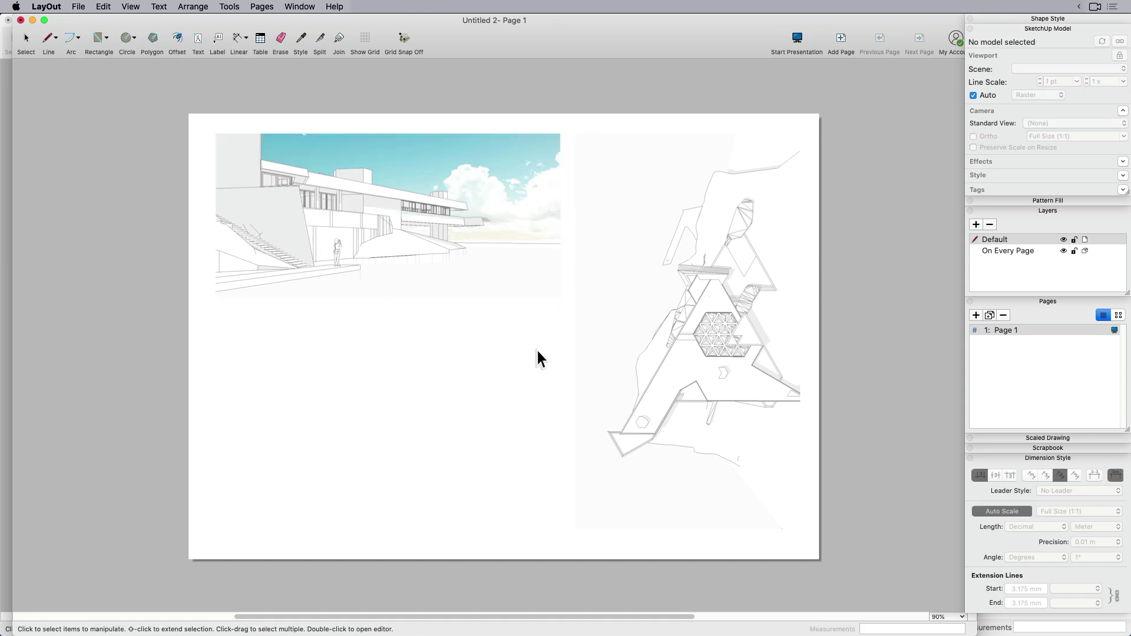
{"action": "scroll", "coordinate": [644, 361], "scroll_direction": "down", "scroll_amount": 3}
{"action": "scroll", "coordinate": [644, 361], "scroll_direction": "left", "scroll_amount": 3}
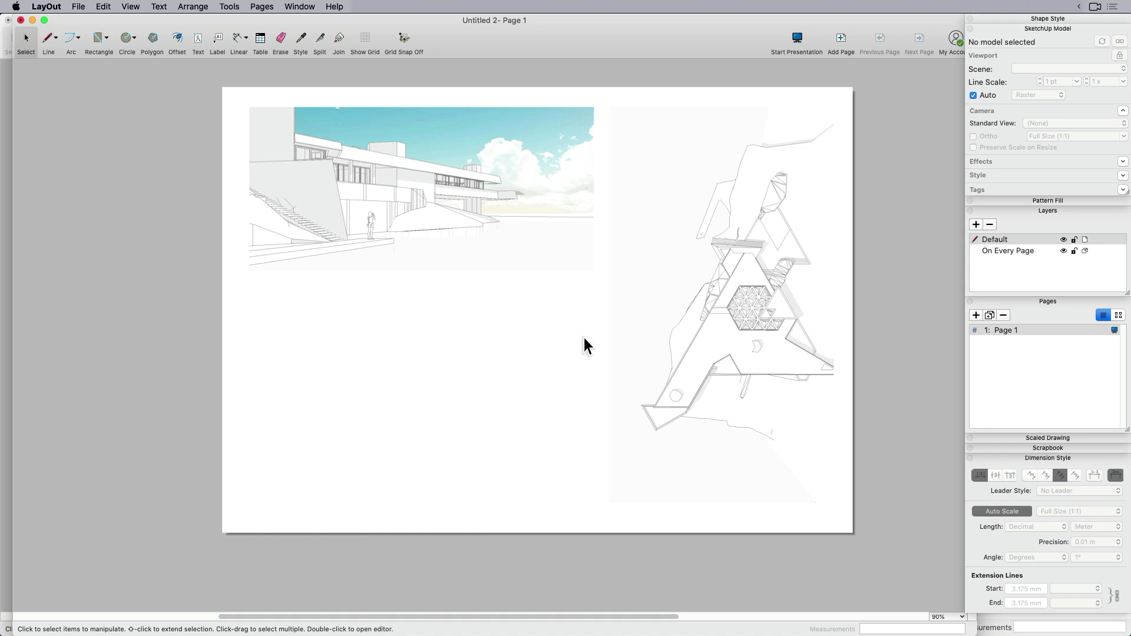
{"action": "left_click", "coordinate": [584, 268]}
{"action": "scroll", "coordinate": [490, 288], "scroll_direction": "up", "scroll_amount": 1}
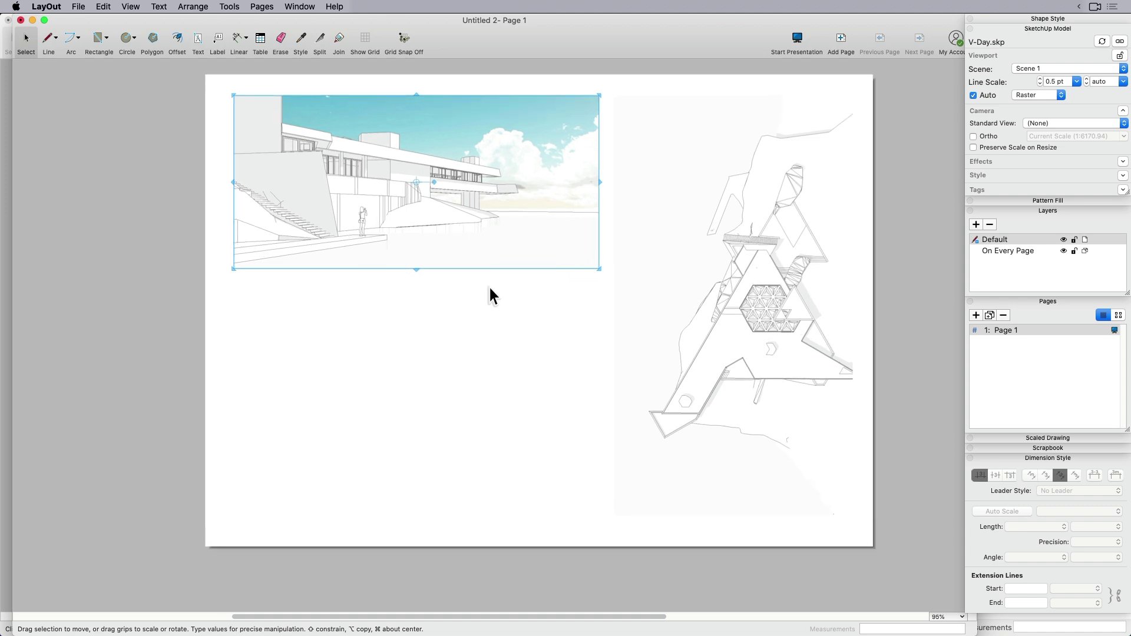
{"action": "left_click", "coordinate": [695, 383]}
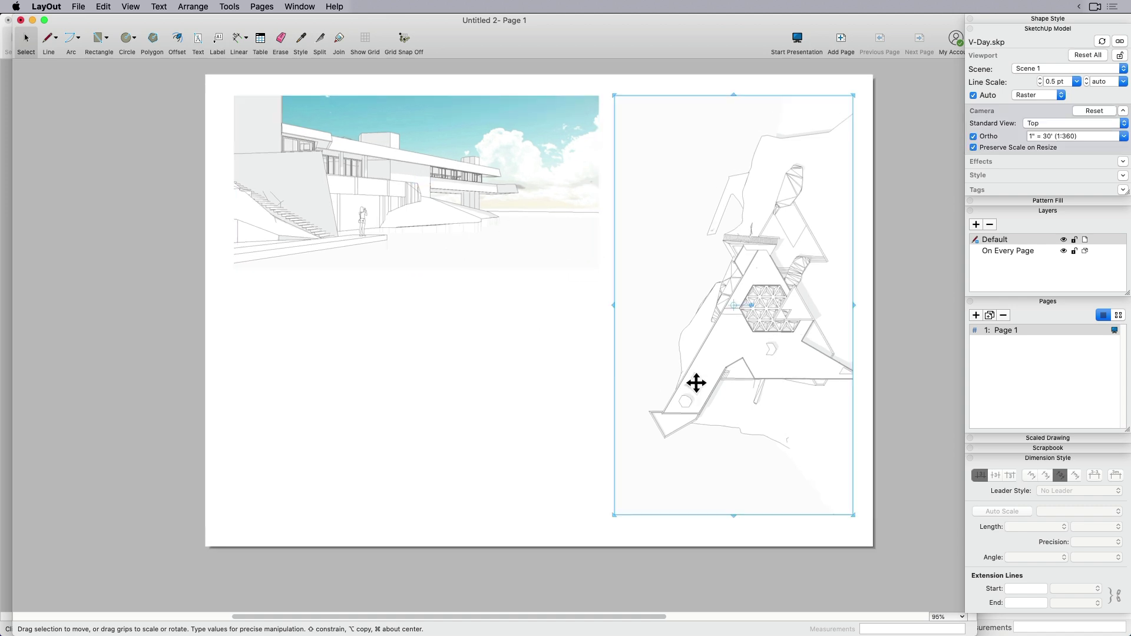
- Add a 21.17 m linear dimension below the plan
{"action": "left_click", "coordinate": [238, 41]}
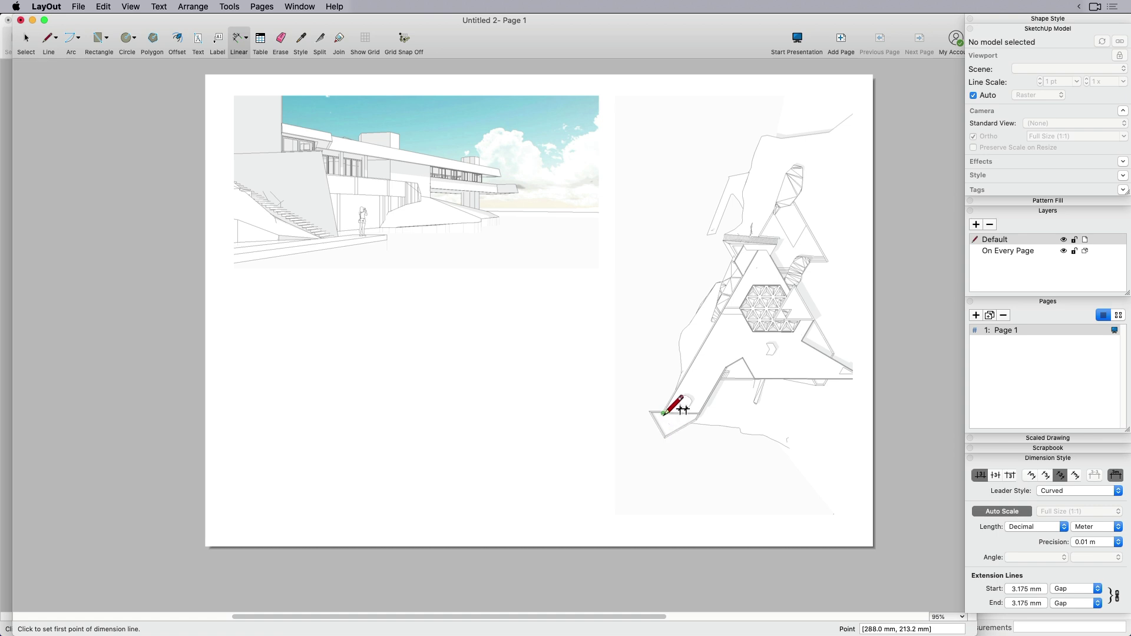
{"action": "left_click", "coordinate": [664, 413]}
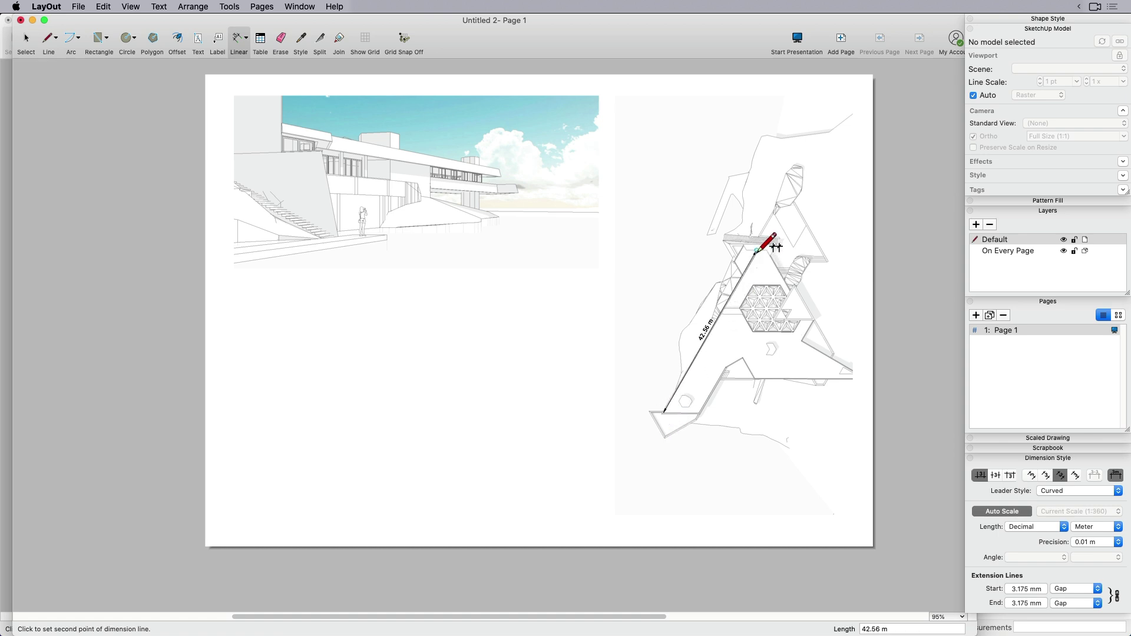
{"action": "left_click", "coordinate": [758, 251]}
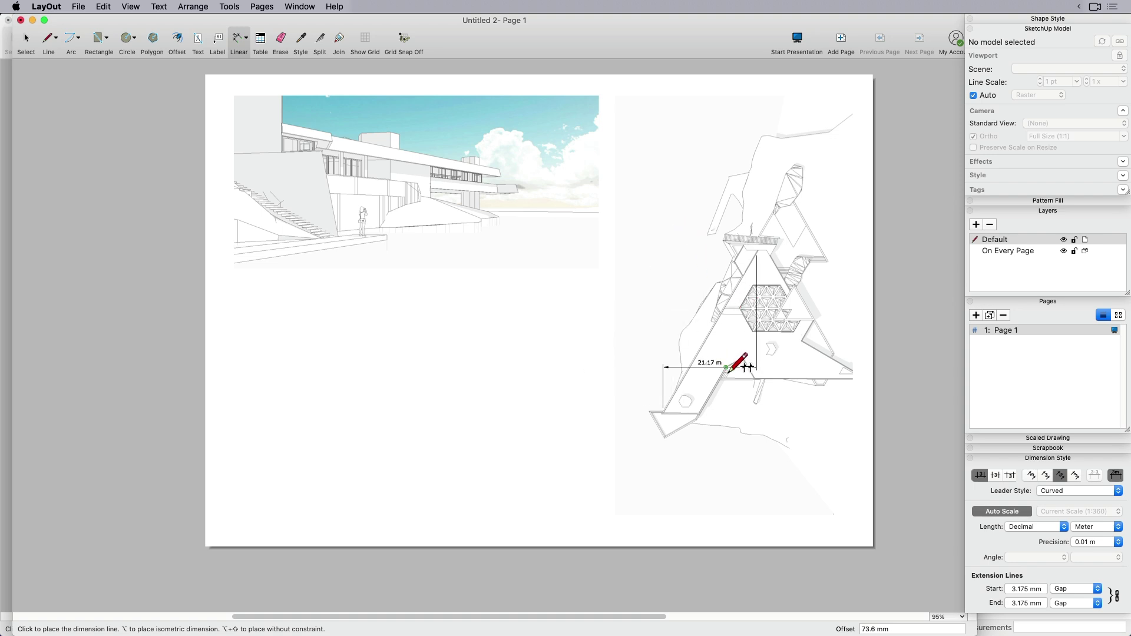
{"action": "left_click", "coordinate": [746, 475]}
{"action": "key", "text": "space"}
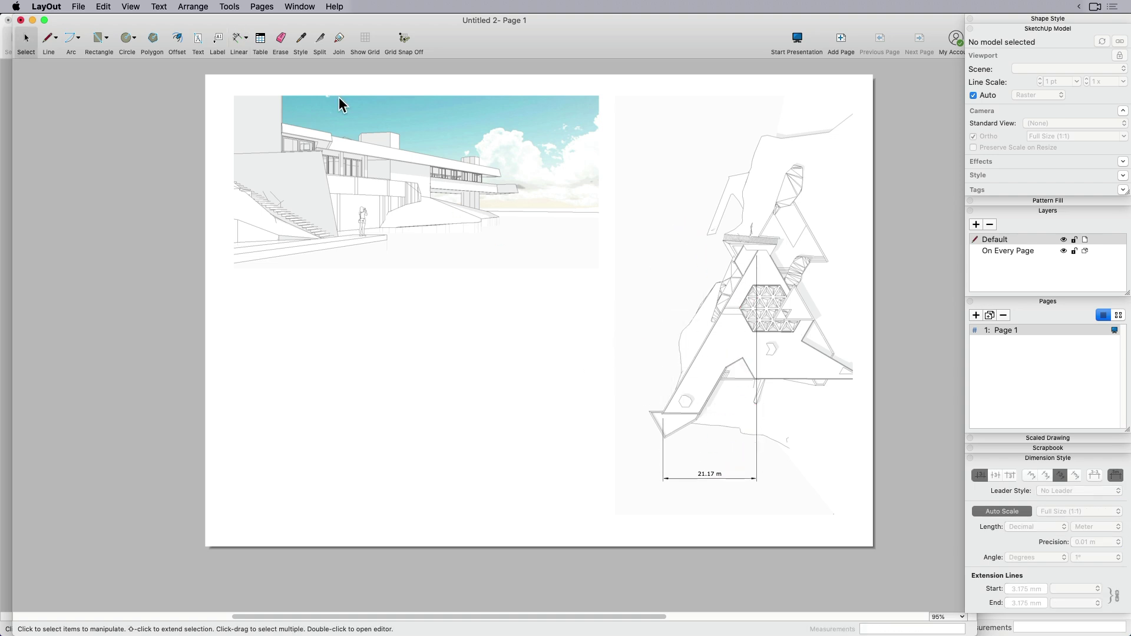
- Add a leader label to the plan using the suggested model name as its text
{"action": "left_click", "coordinate": [217, 42]}
{"action": "left_click", "coordinate": [672, 424]}
{"action": "left_click", "coordinate": [688, 449]}
{"action": "left_click", "coordinate": [708, 450]}
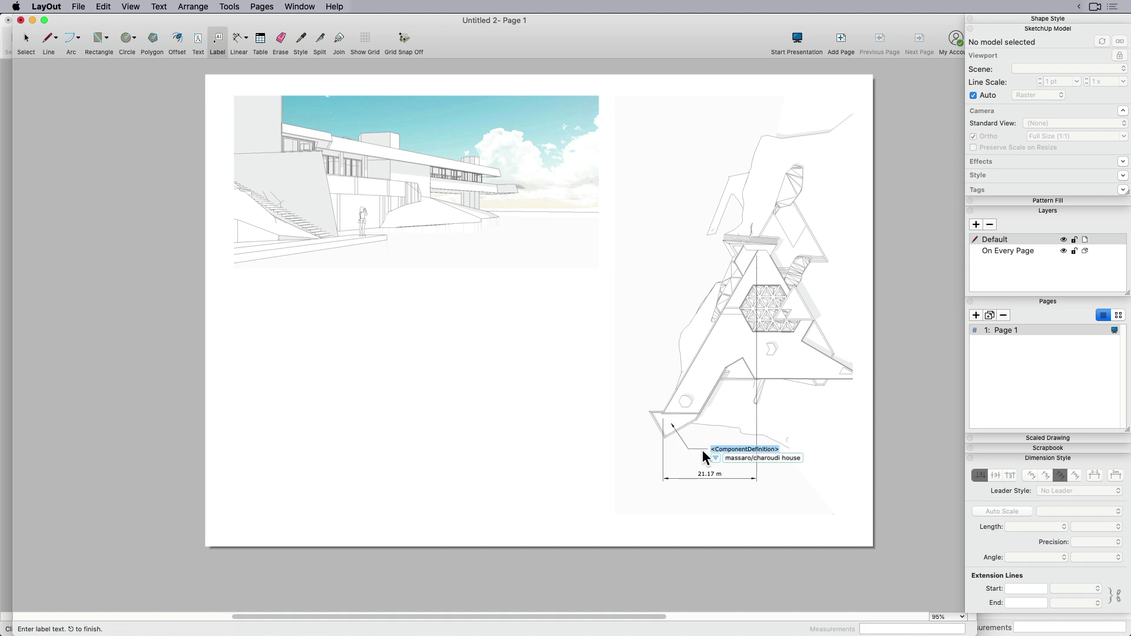
{"action": "left_click", "coordinate": [740, 459]}
{"action": "key", "text": "space"}
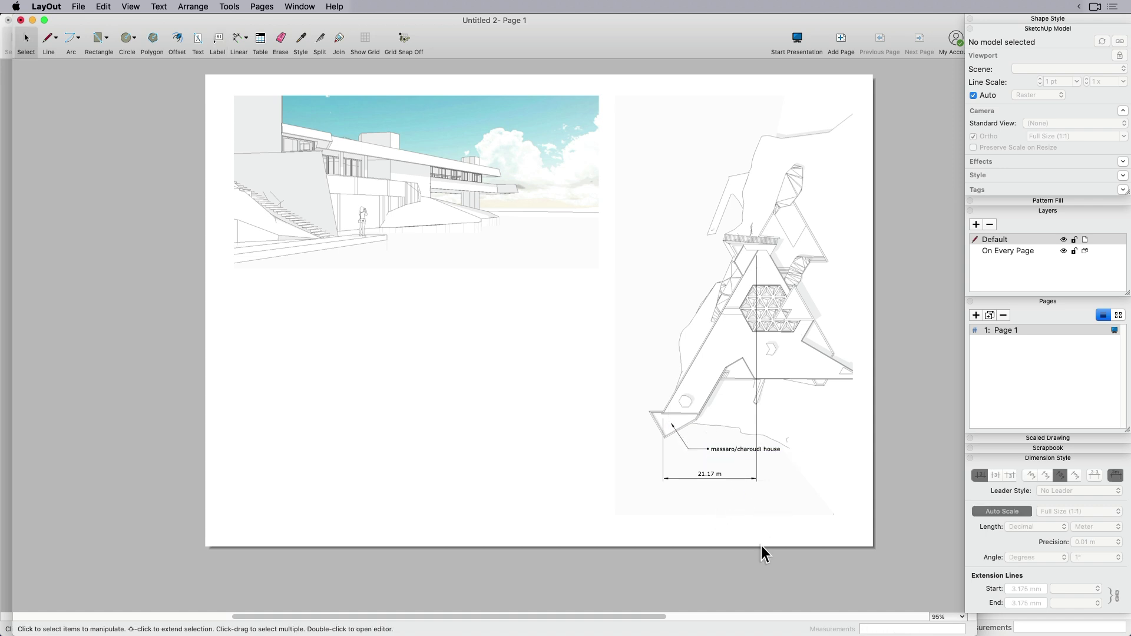